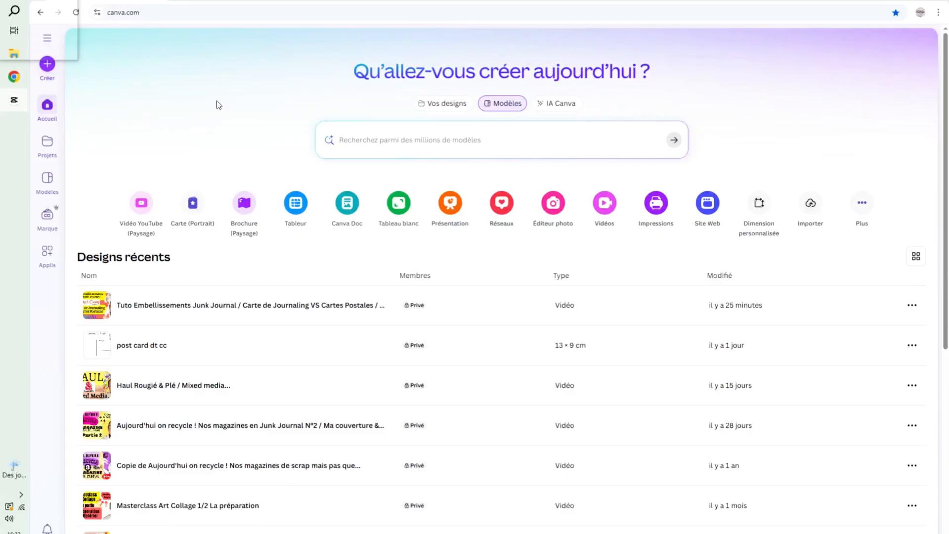
Start creating a new design with custom dimensions.
click(48, 64)
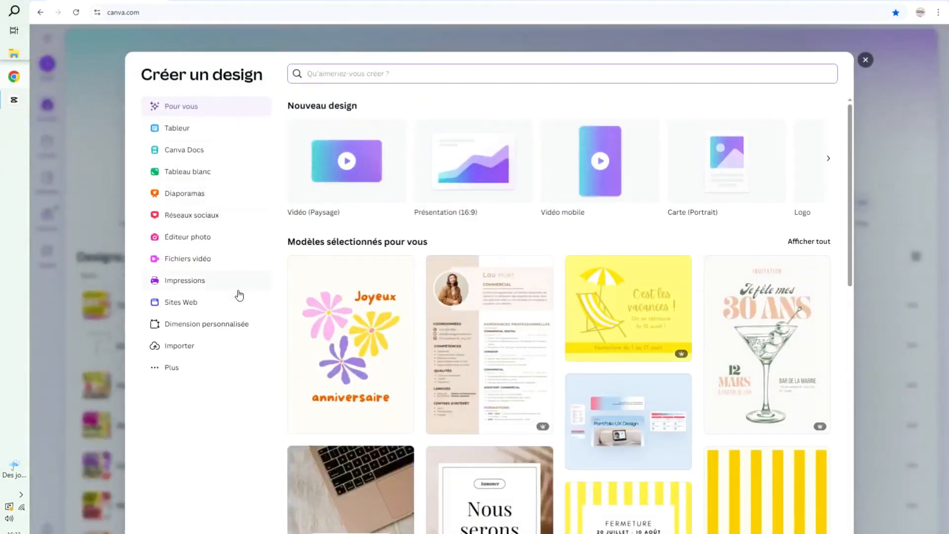
click(233, 330)
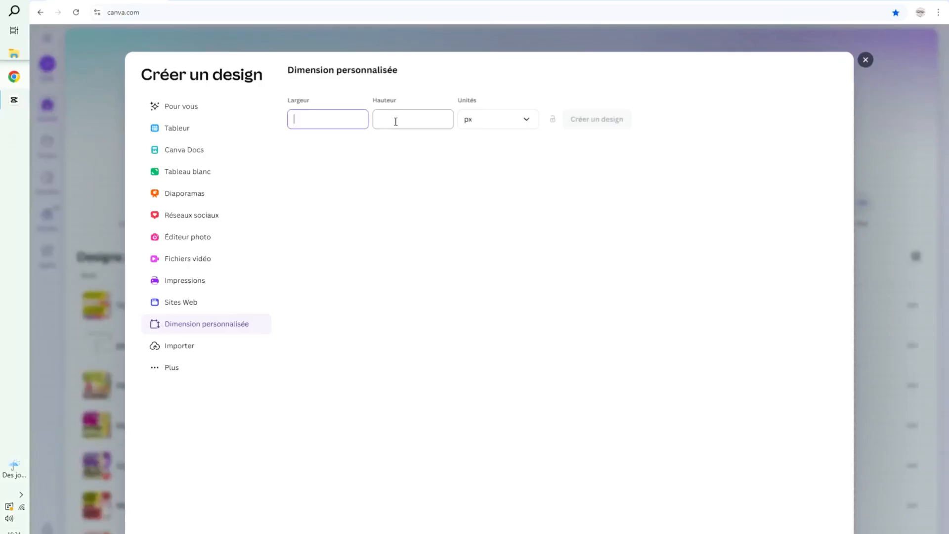
Switch to File Explorer and open the print settings for images 01 and 15 from the dcc_1108_whispers_of_lavender folder.
click(18, 59)
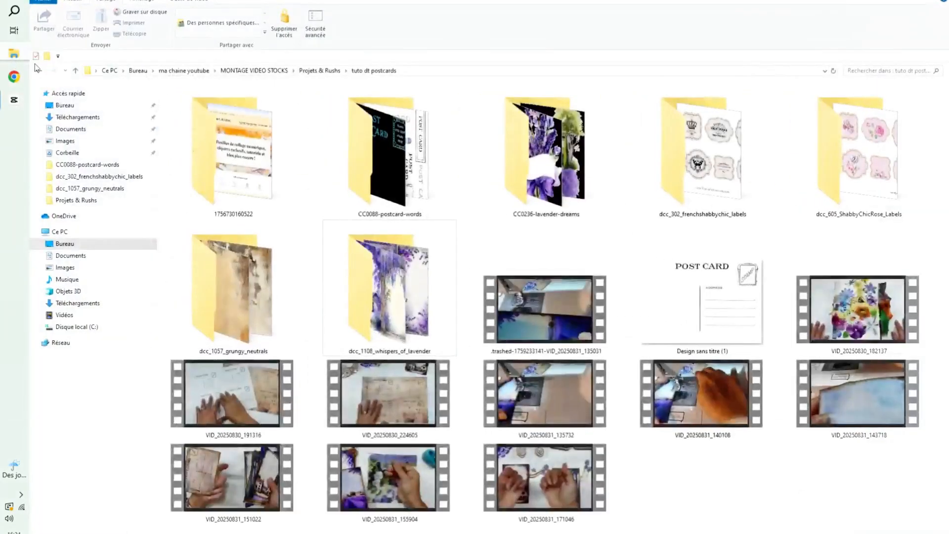
click(406, 290)
double_click(406, 290)
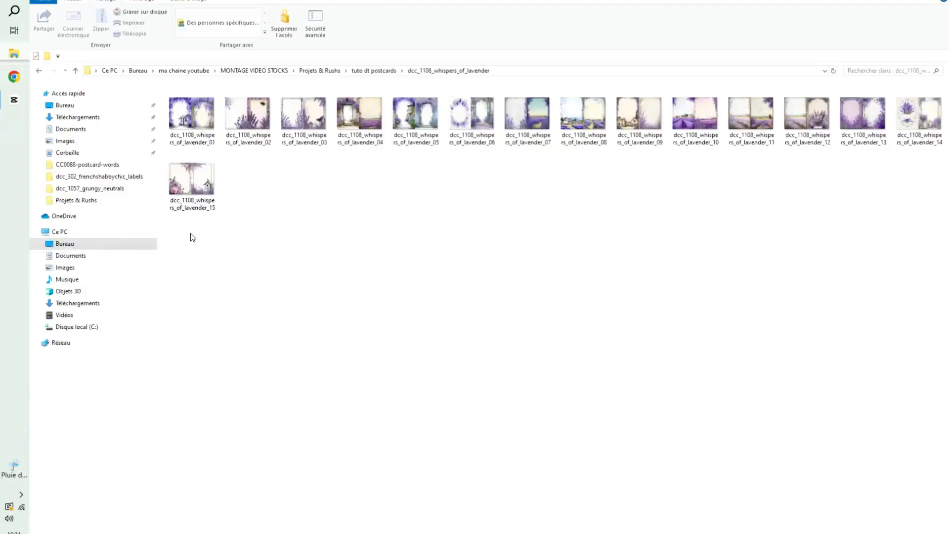
drag(190, 233, 177, 112)
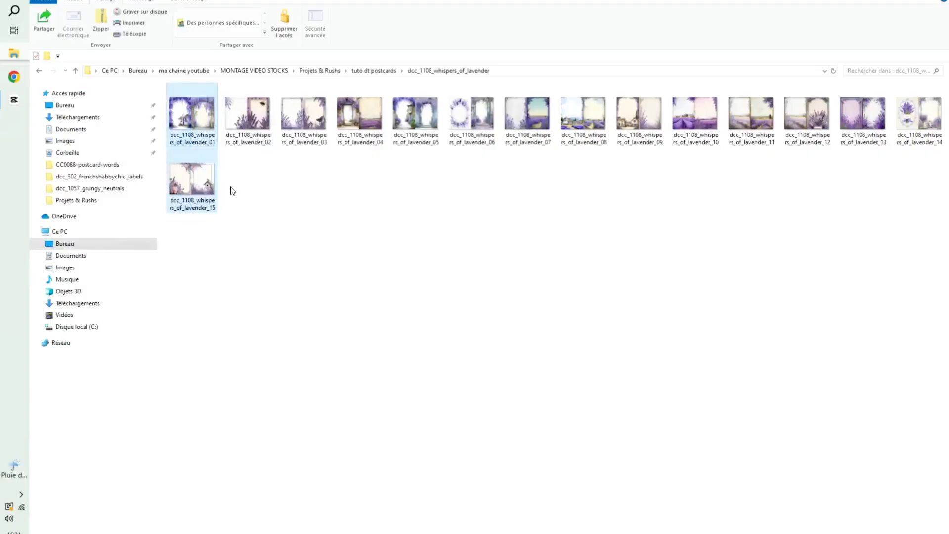
right_click(191, 168)
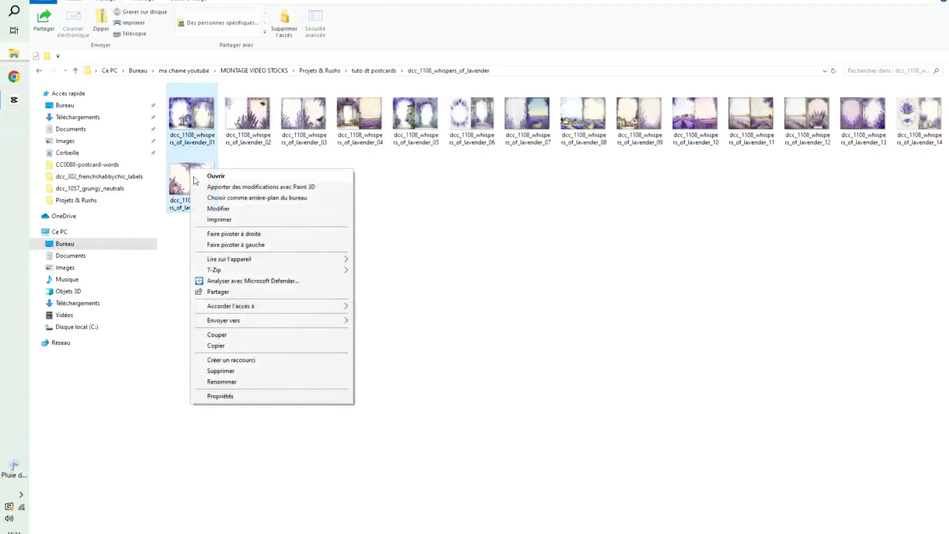
click(213, 219)
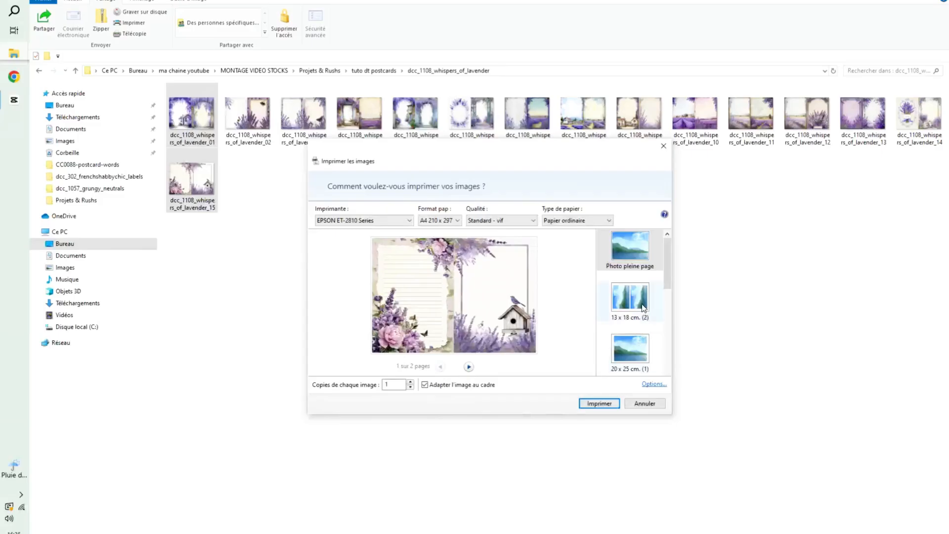
Compare the two-image 13 x 18 cm, two-image 10 x 15 cm and four-image print layouts in the preview and cancel printing.
mouse_move(668, 253)
mouse_down()
mouse_move(664, 298)
mouse_move(666, 262)
mouse_up()
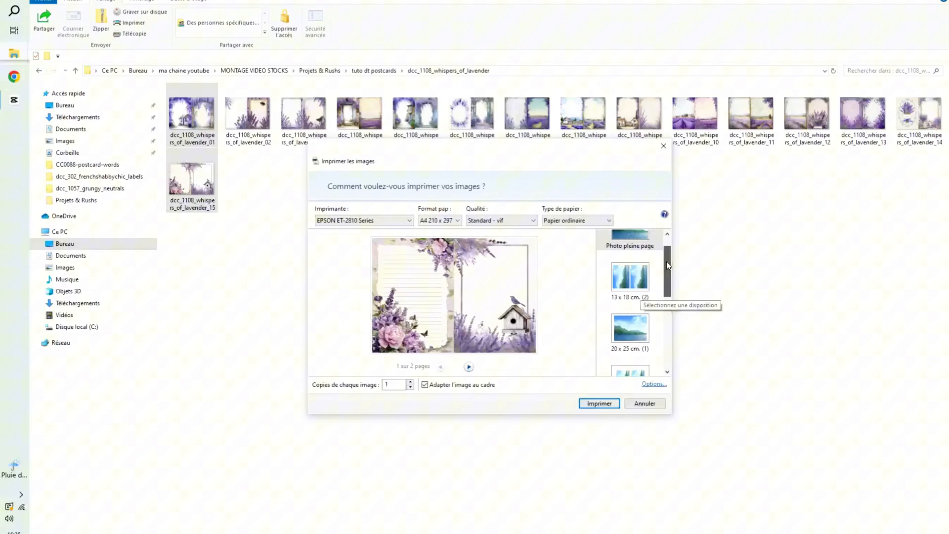
click(627, 285)
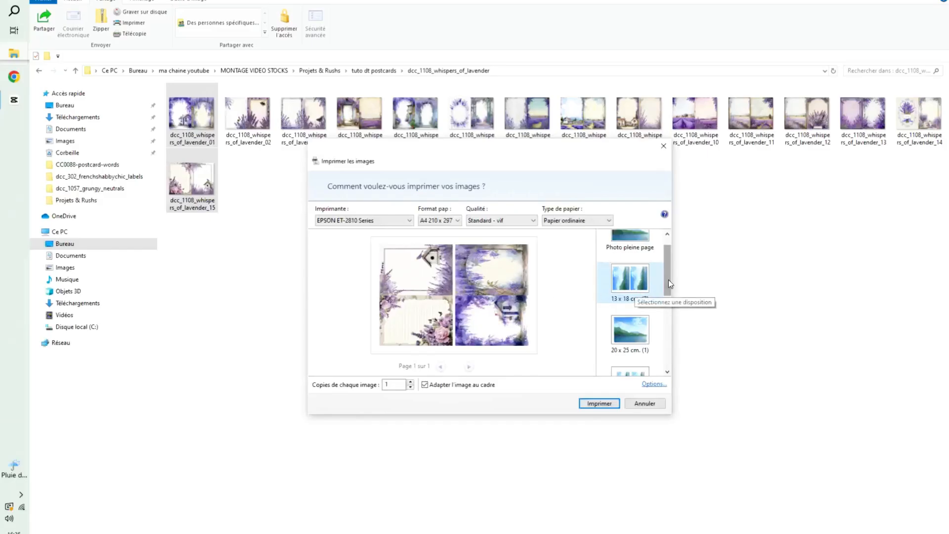
scroll(668, 280, down, 2)
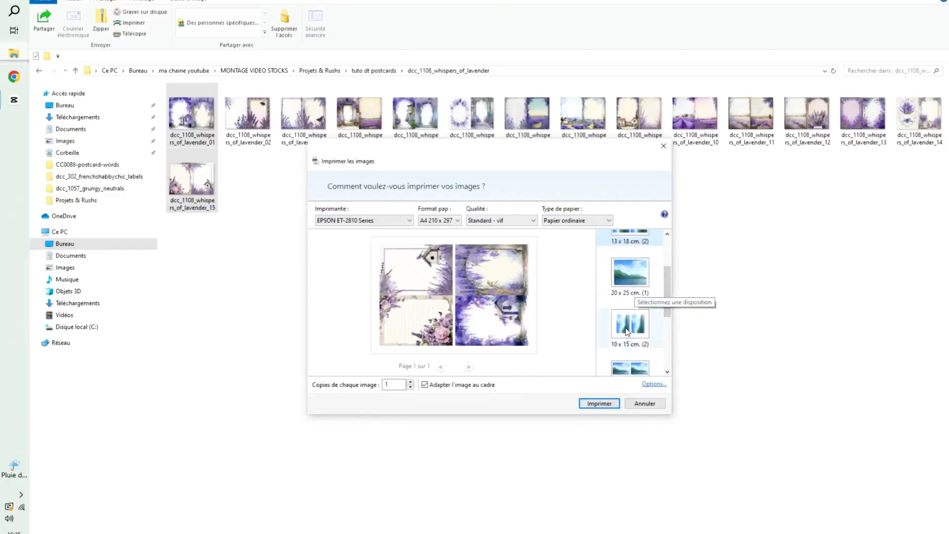
click(640, 341)
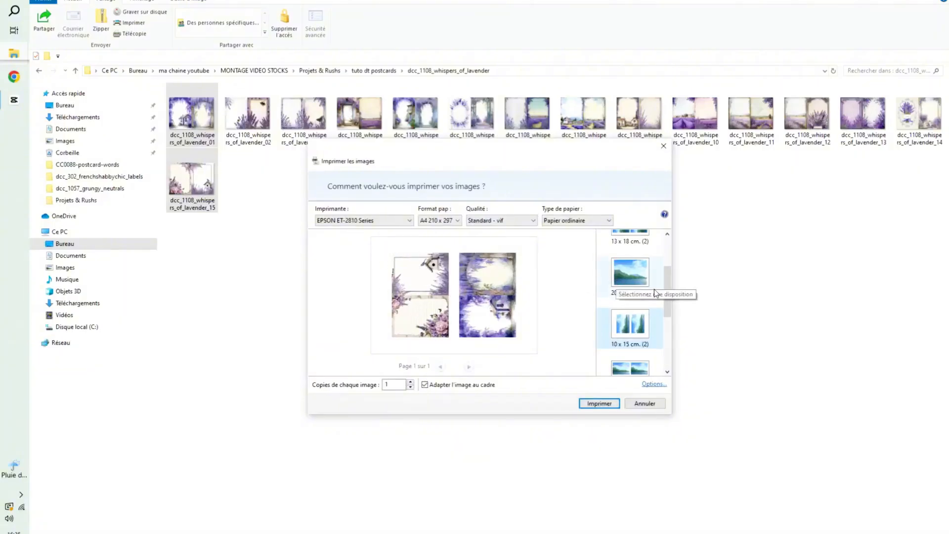
click(667, 290)
mouse_move(668, 261)
mouse_down()
mouse_move(669, 269)
mouse_move(669, 253)
mouse_up()
click(631, 276)
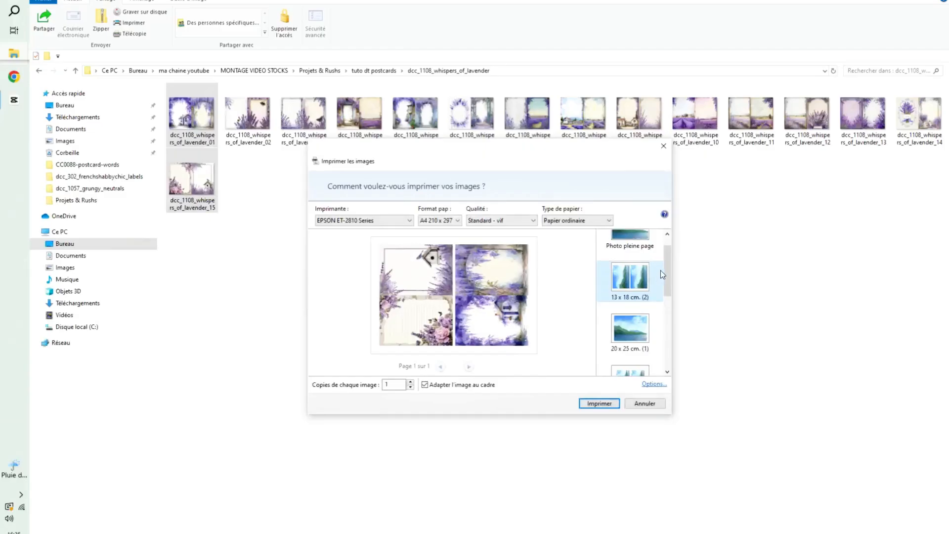
drag(669, 266, 669, 314)
click(622, 310)
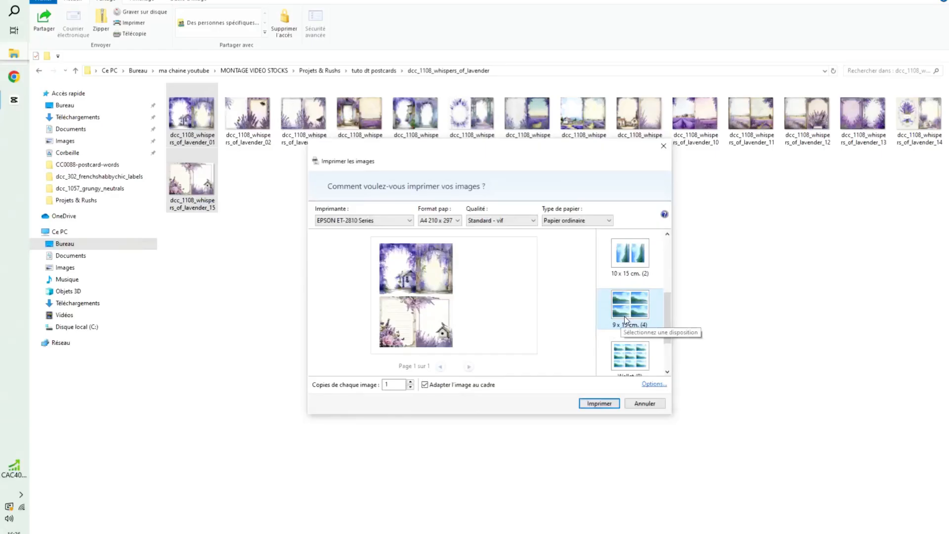
scroll(640, 290, up, 3)
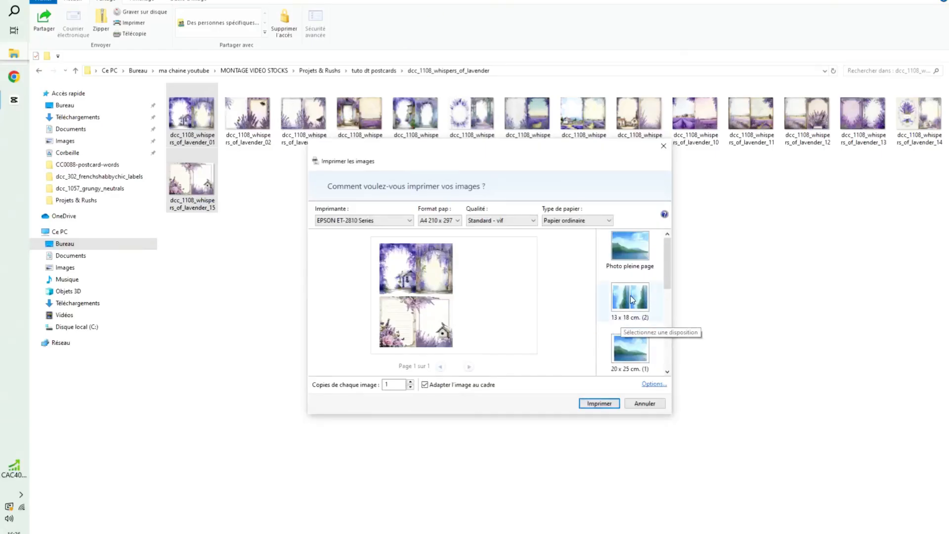
click(630, 295)
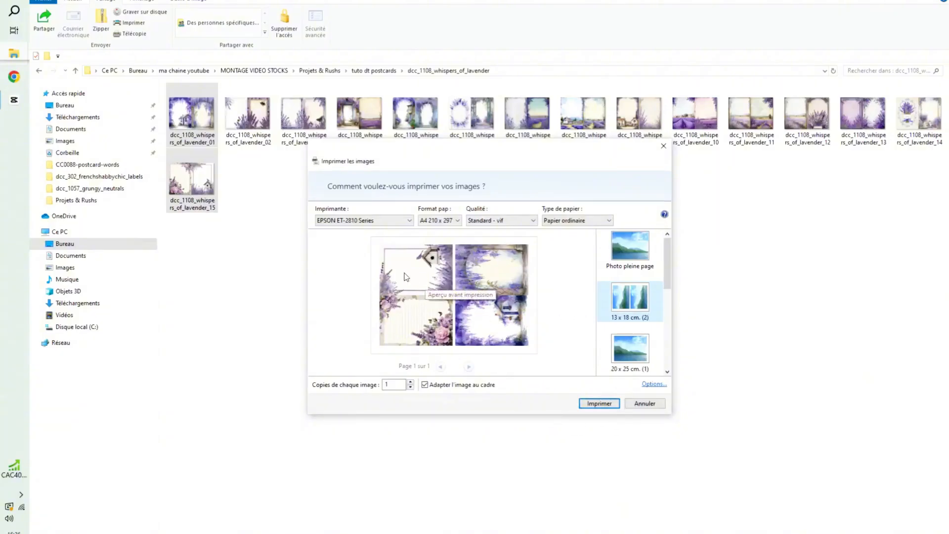
click(645, 402)
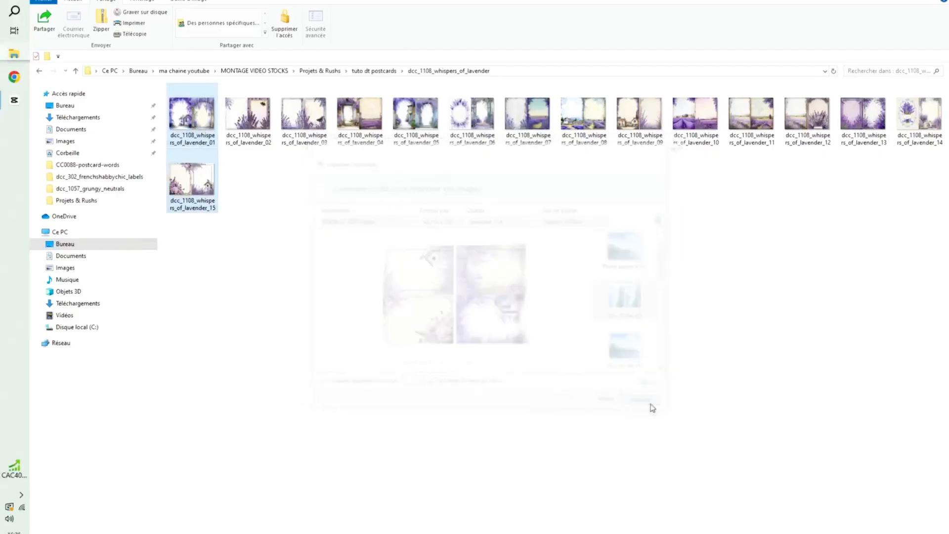
Switch back to Canva, create a custom design 13 cm wide and 9 cm high, and show the uploaded images.
click(14, 77)
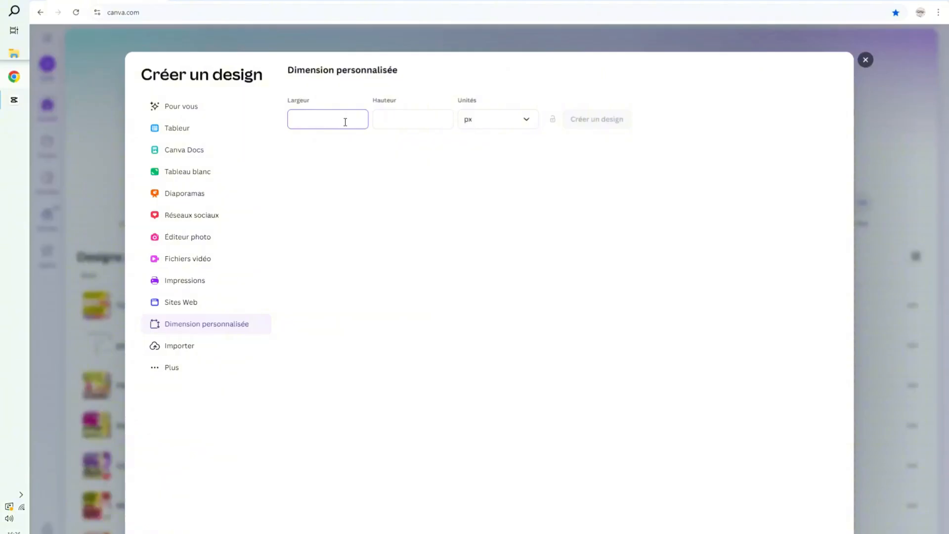
click(529, 123)
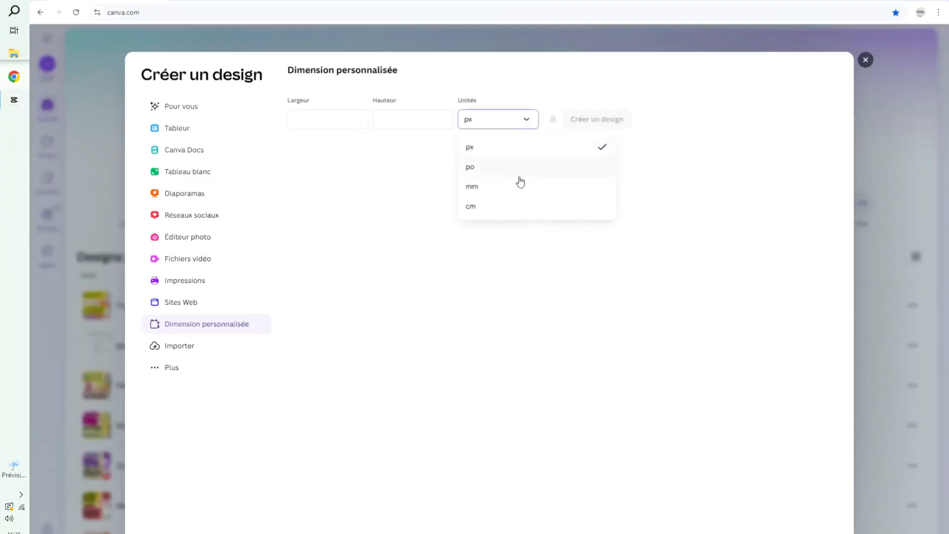
click(520, 211)
click(320, 119)
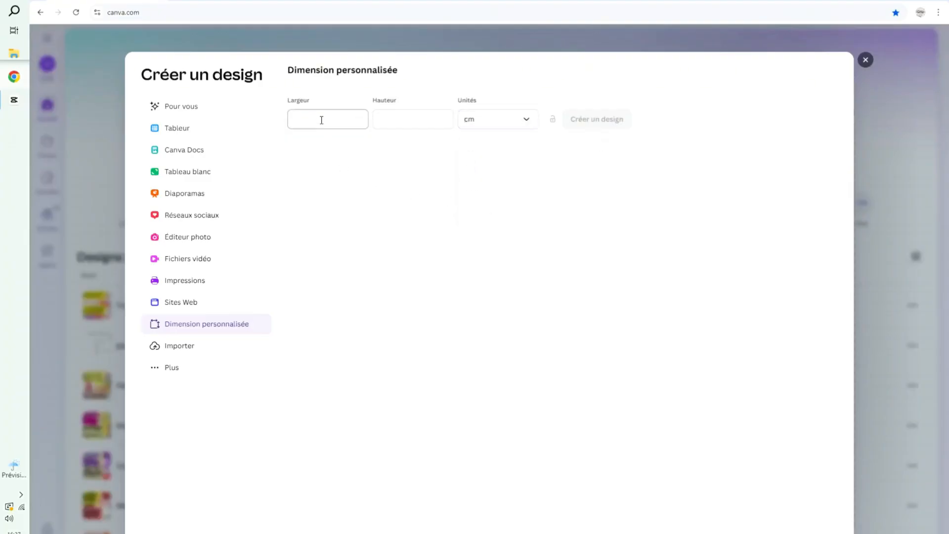
click(321, 117)
text(13)
click(388, 124)
text(9)
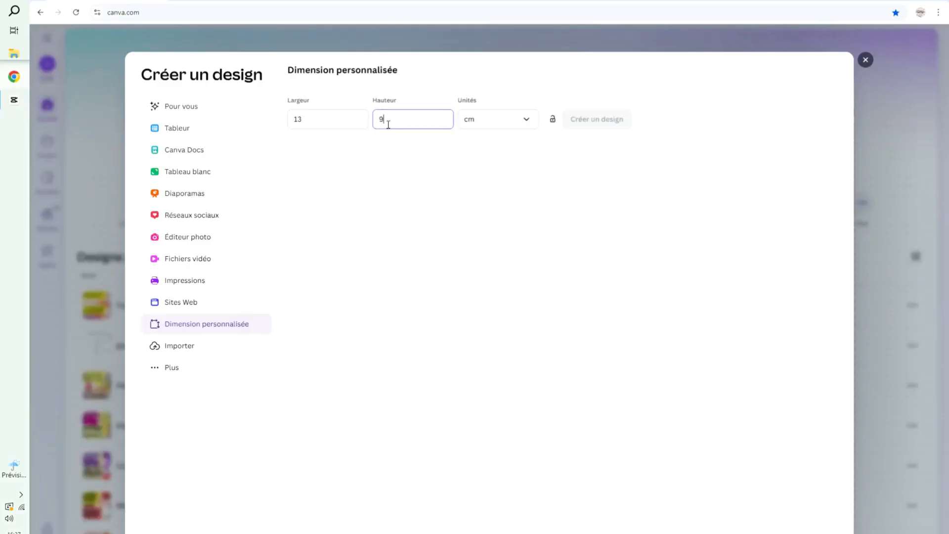
click(416, 158)
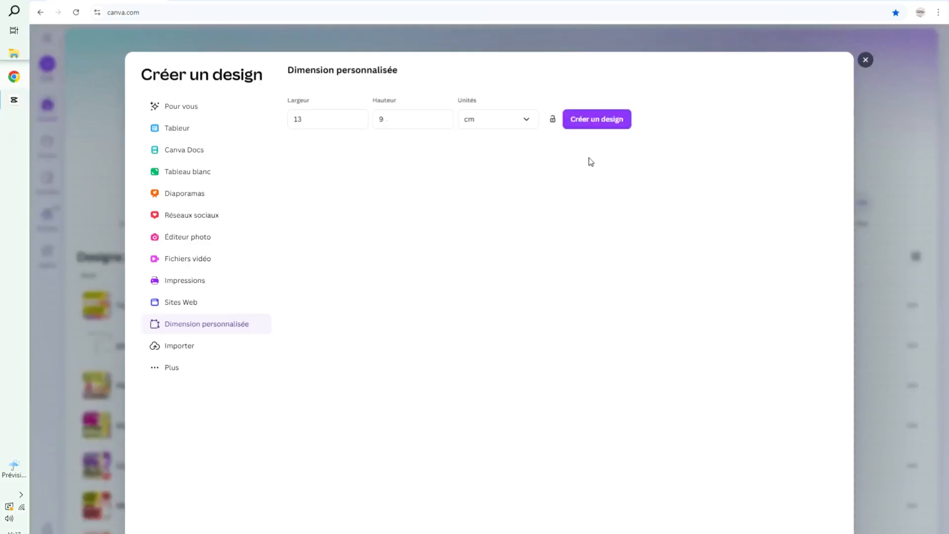
click(588, 127)
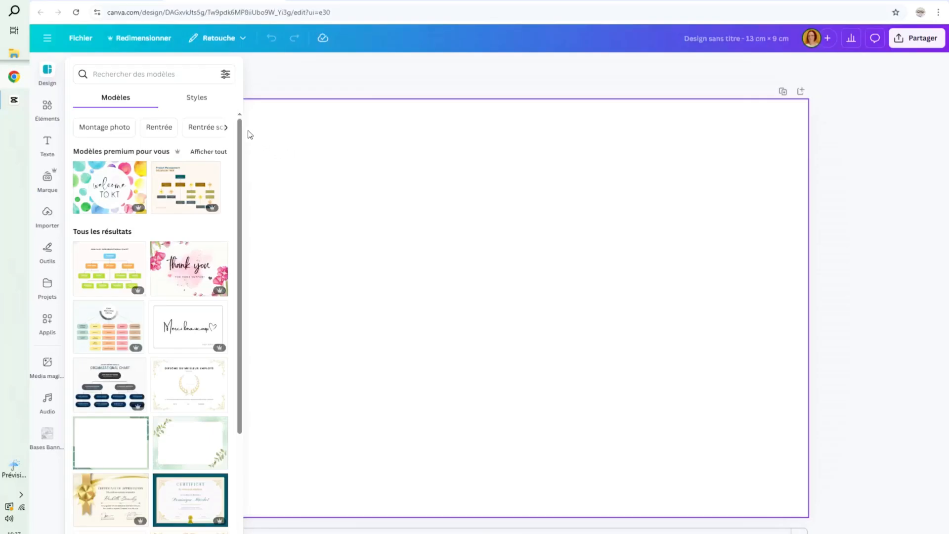
click(47, 221)
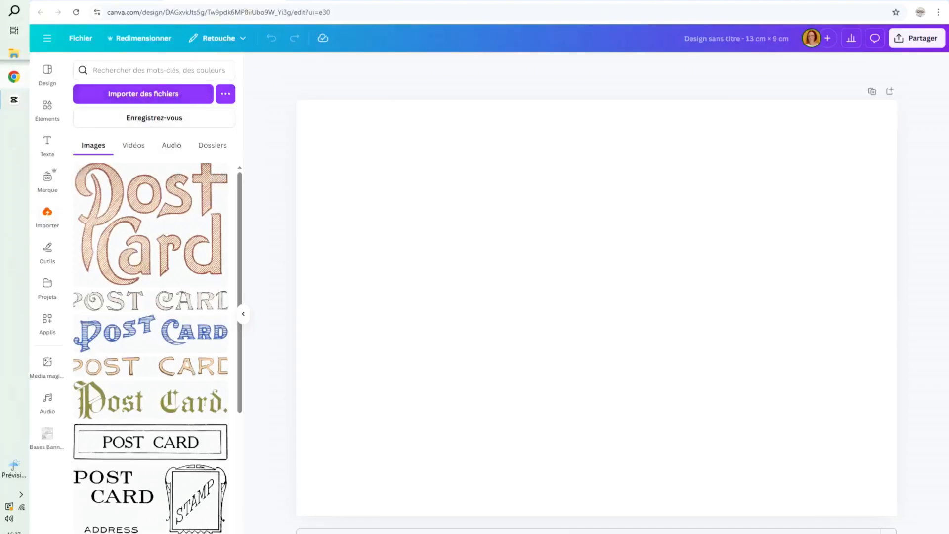
Switch to the Making and Creating site and preview the Postcard Overlays 1 collection among the clip art overlays.
click(343, 2)
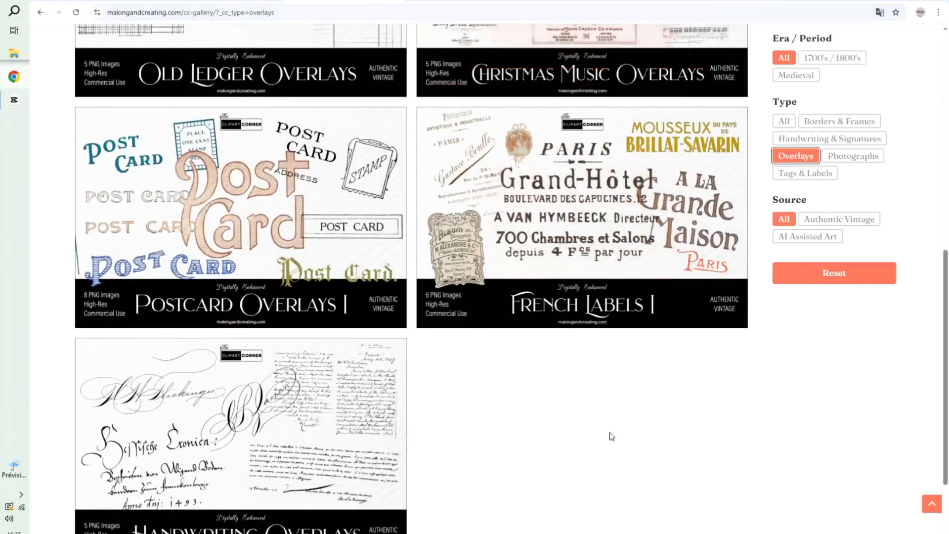
scroll(786, 441, up, 10)
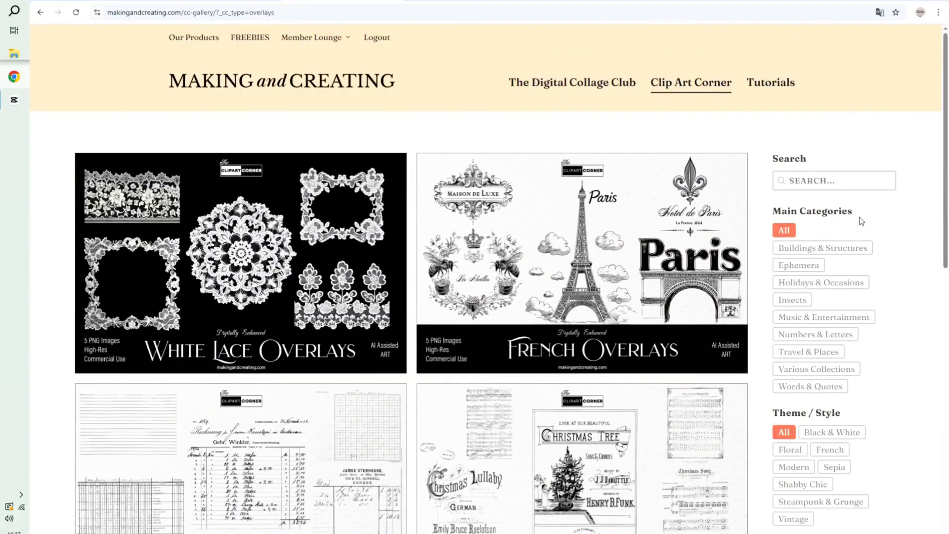
scroll(880, 267, down, 8)
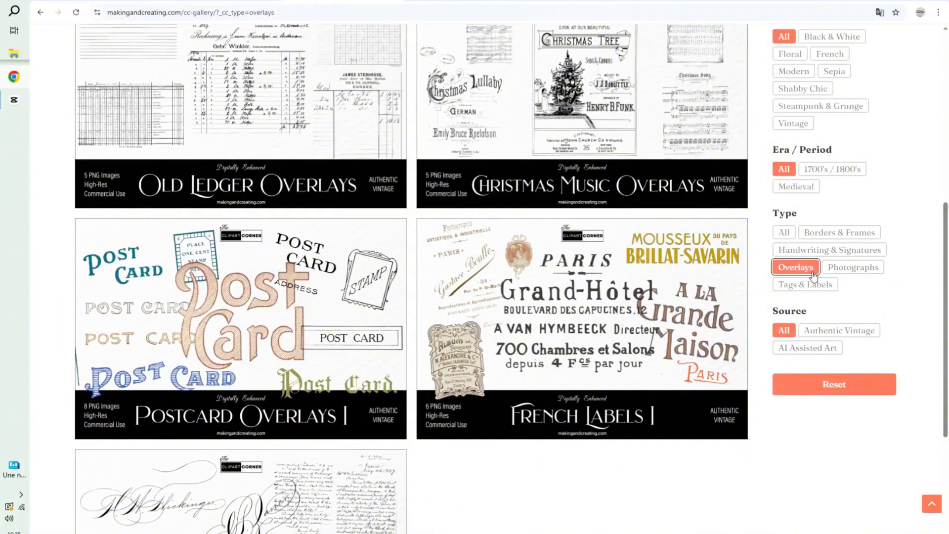
mouse_move(256, 413)
mouse_move(301, 423)
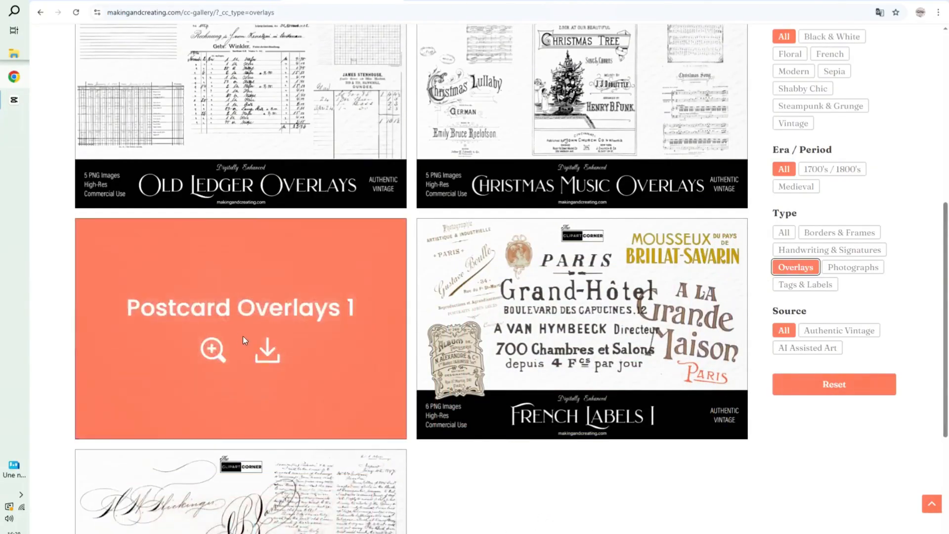
click(209, 349)
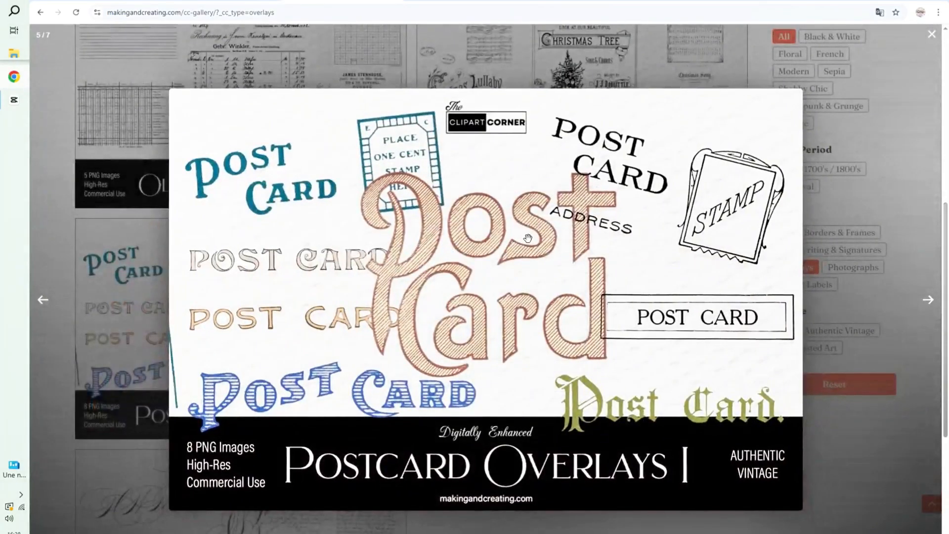
click(931, 257)
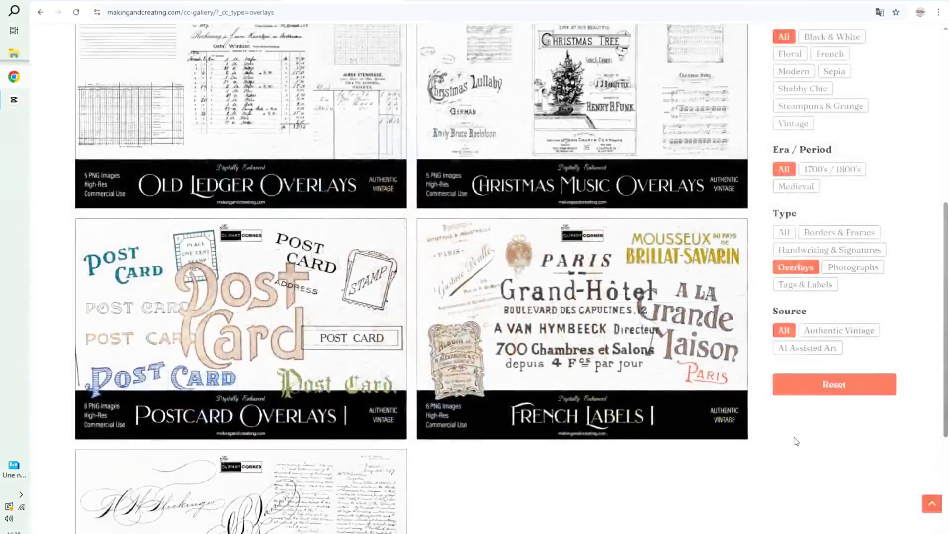
Open the Postcard Overlays 1 download page and view its description and download link.
mouse_move(327, 296)
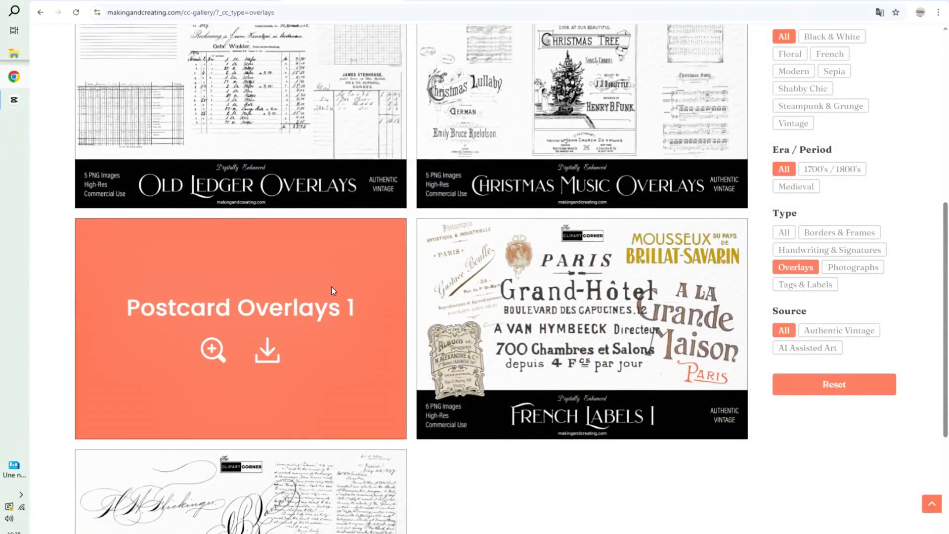
click(267, 352)
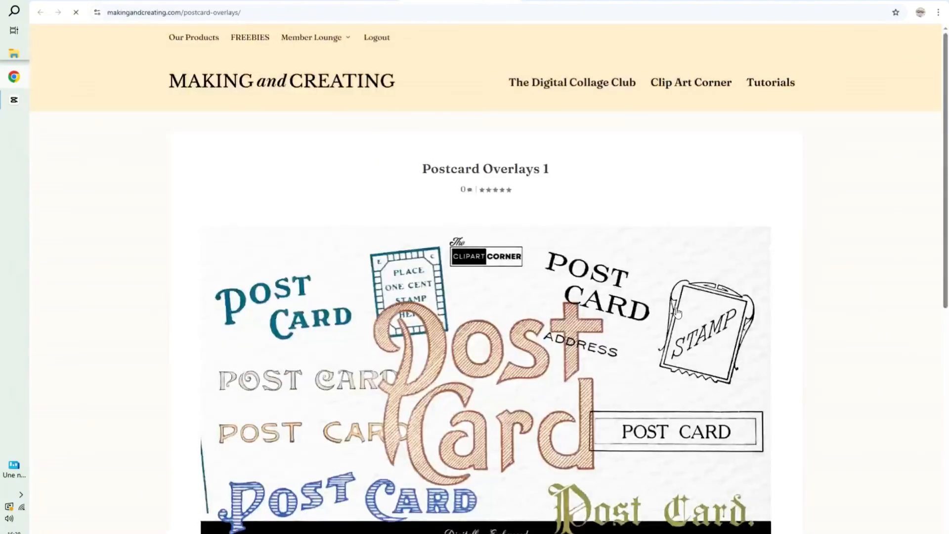
scroll(818, 369, down, 7)
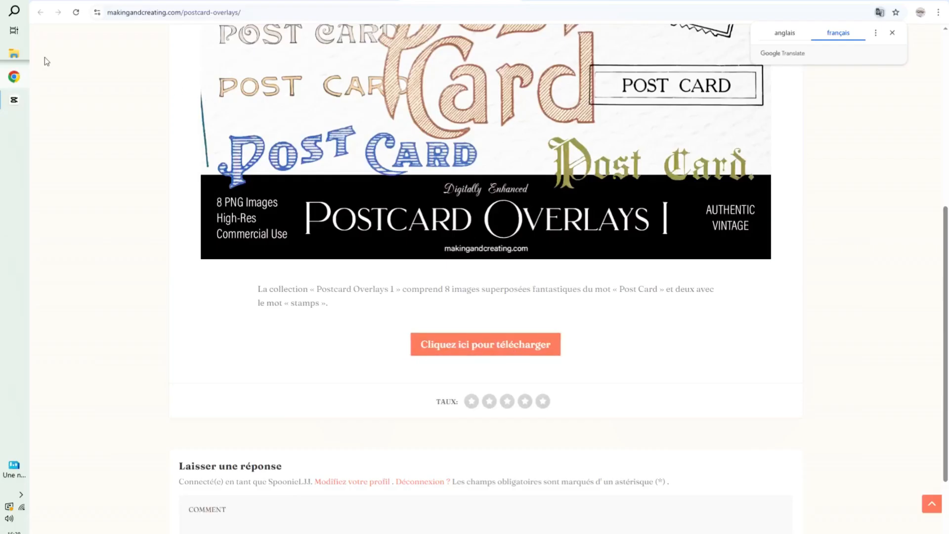
Switch to File Explorer and open the CC0088-postcard-words folder inside tuto dt postcards.
click(15, 55)
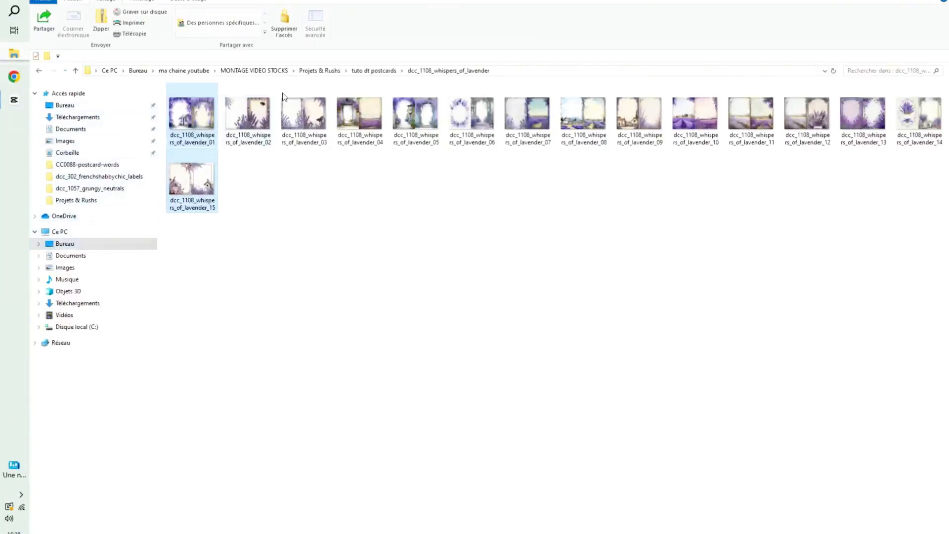
click(368, 71)
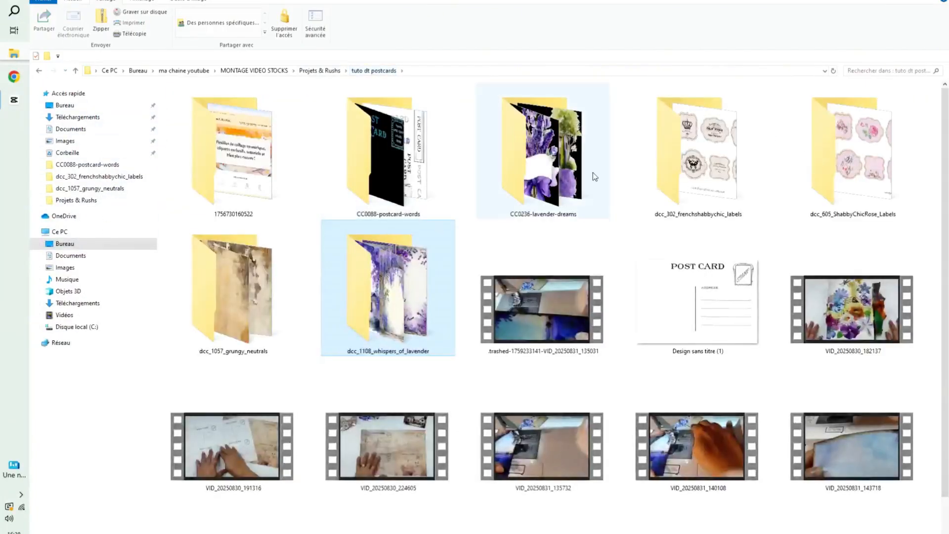
double_click(387, 187)
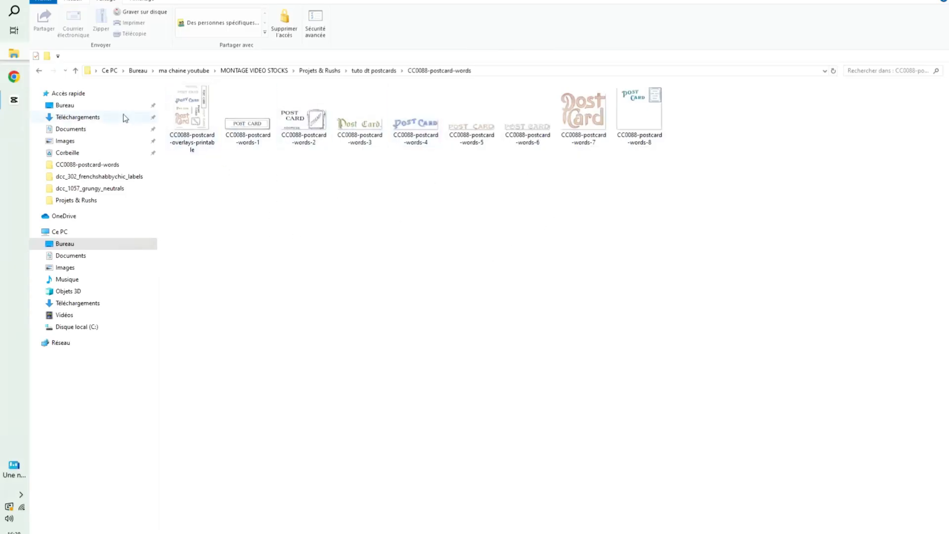
Switch from File Explorer back to the blank 13 x 9 cm Canva design in the browser.
click(14, 76)
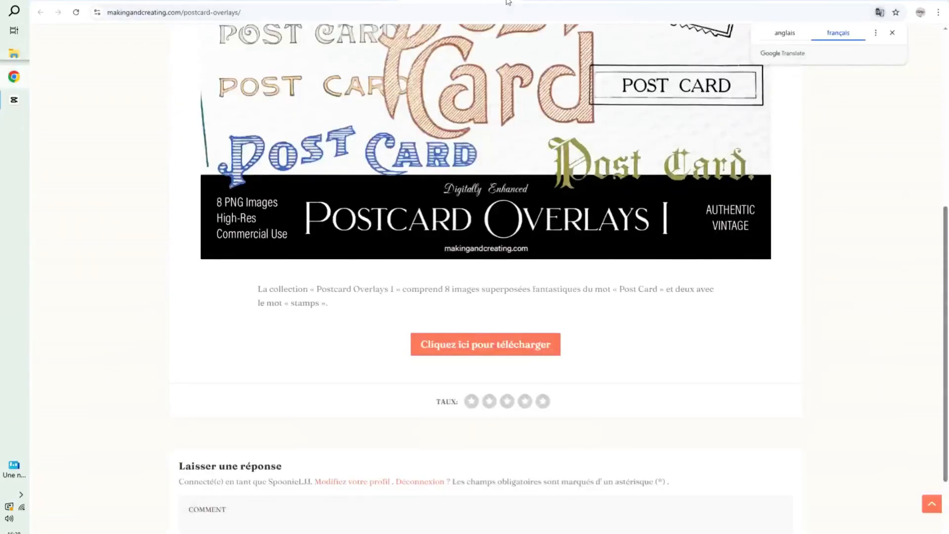
click(346, 2)
click(257, 1)
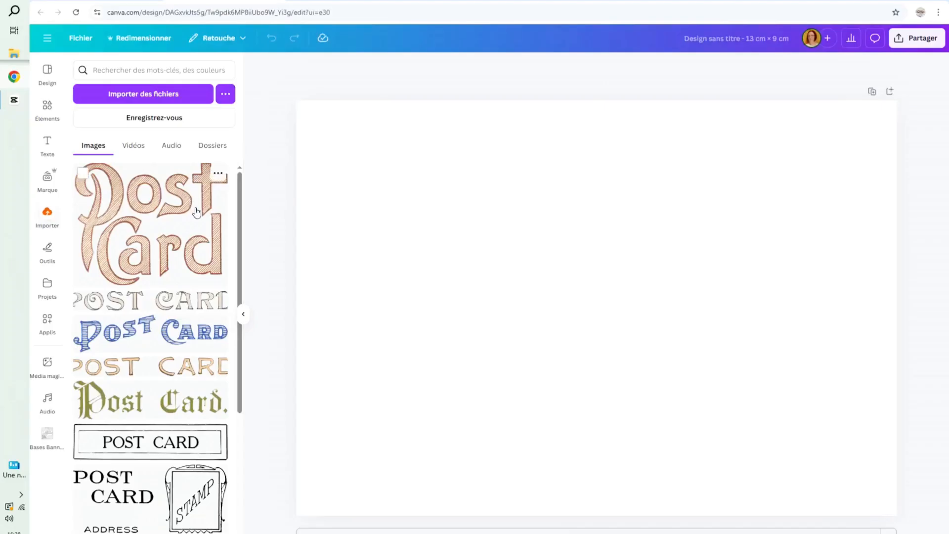
Select all the files in the CC0088-postcard-words folder for import, and cancel the file selection.
click(133, 95)
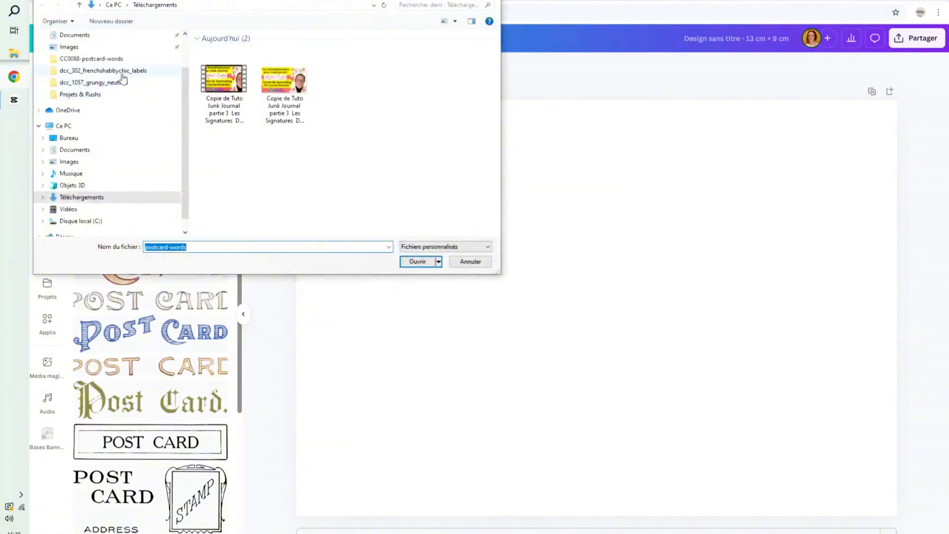
click(102, 95)
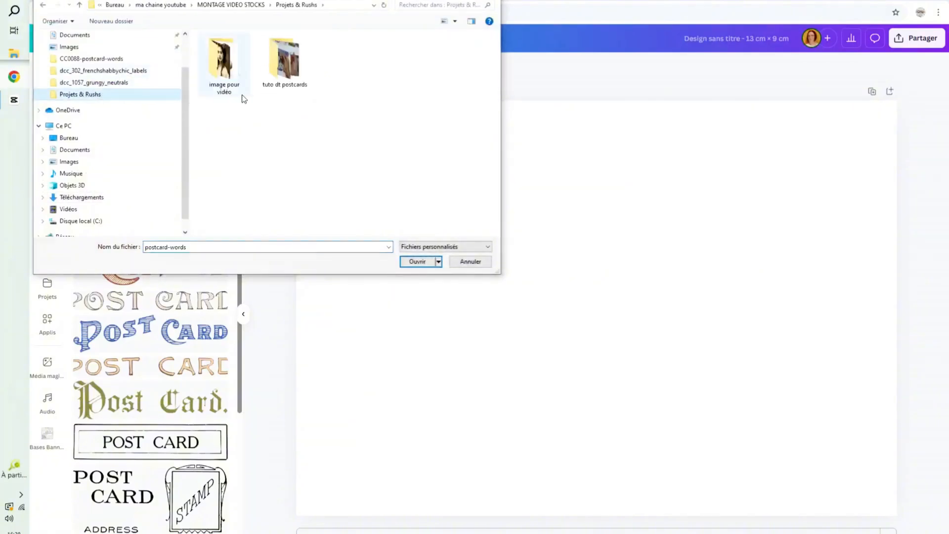
double_click(282, 66)
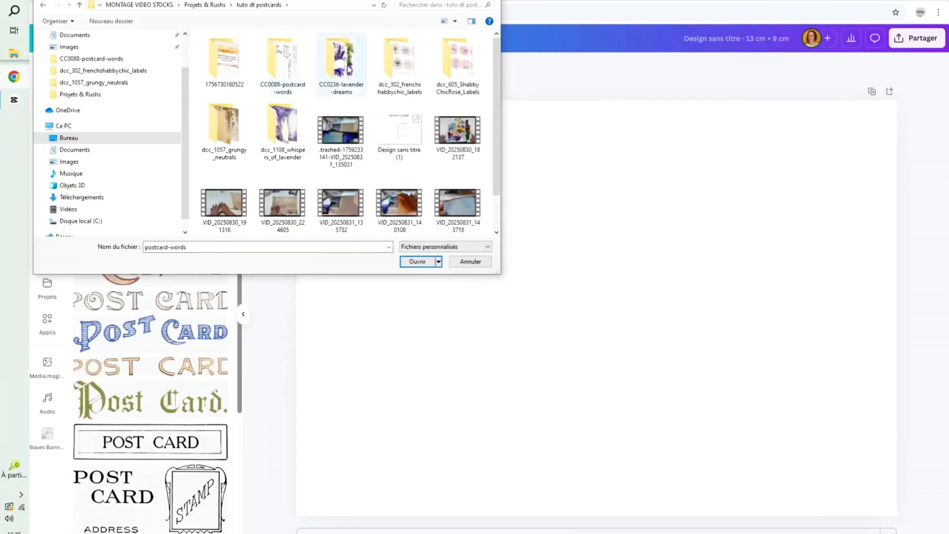
double_click(295, 69)
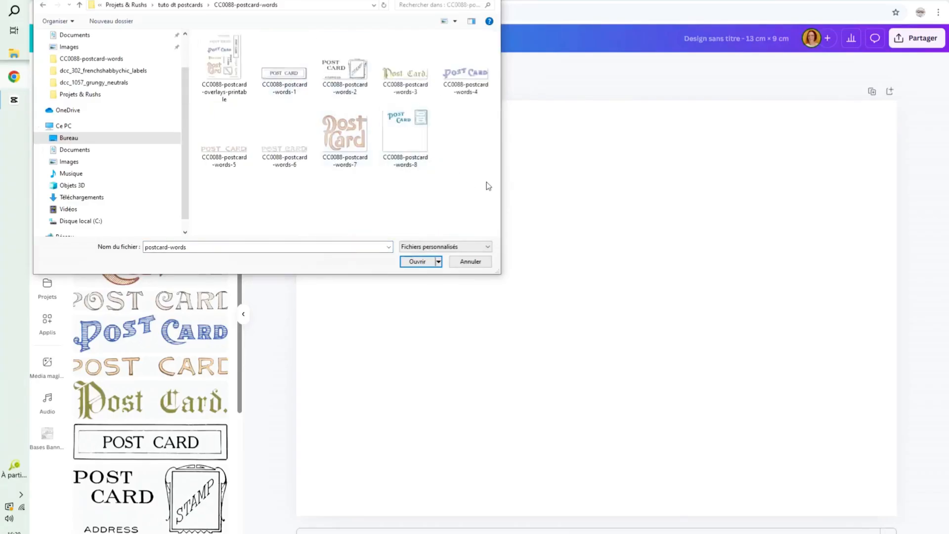
drag(489, 185, 226, 56)
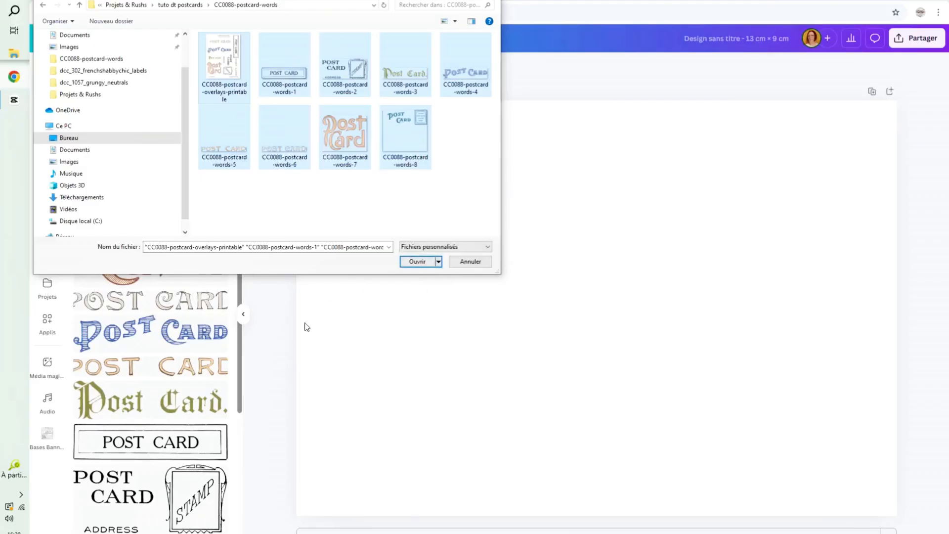
click(470, 265)
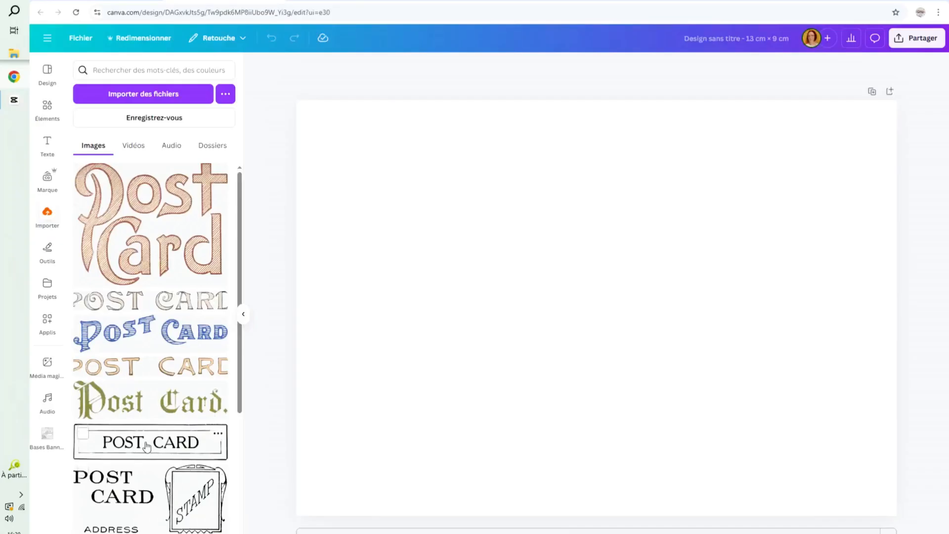
Add the black Post Card image with the STAMP frame at the page's top and the teal Post Card image below it.
click(127, 492)
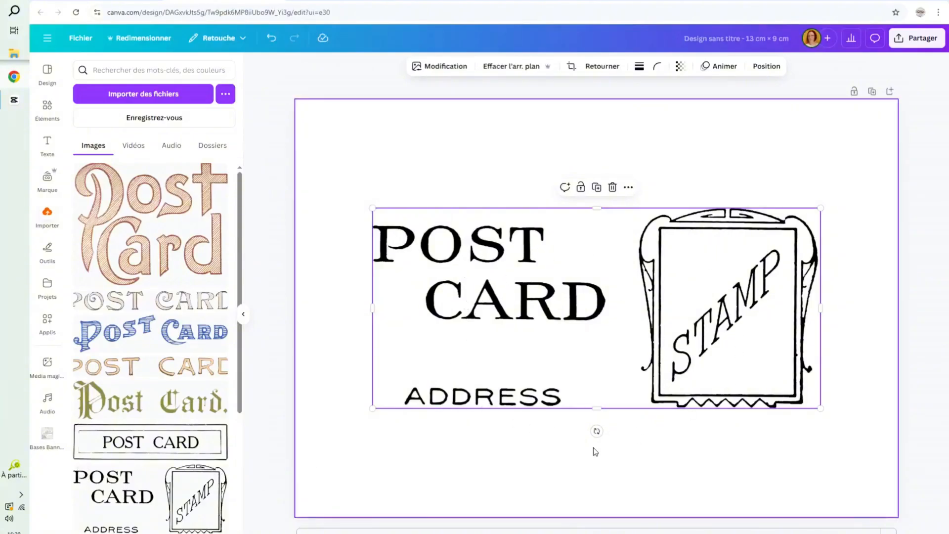
drag(630, 312, 588, 208)
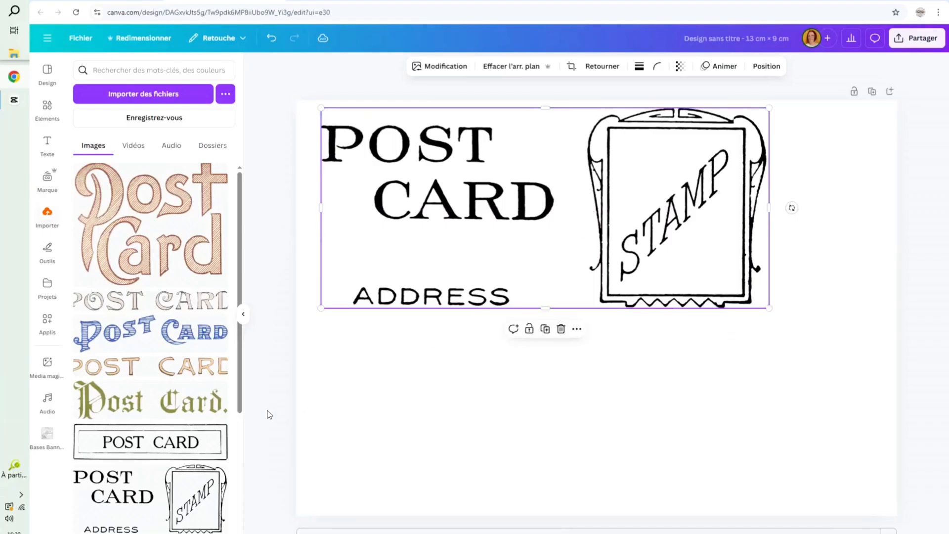
scroll(208, 440, down, 2)
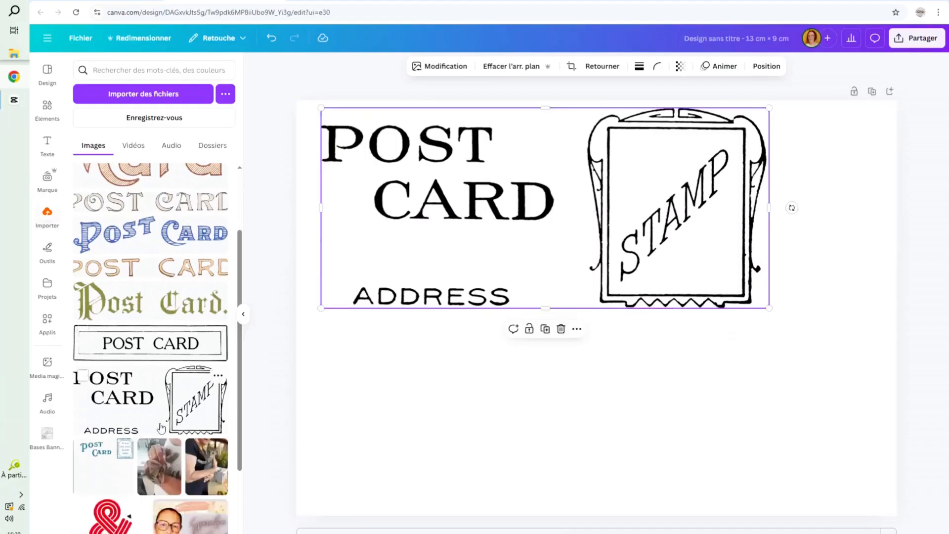
click(114, 476)
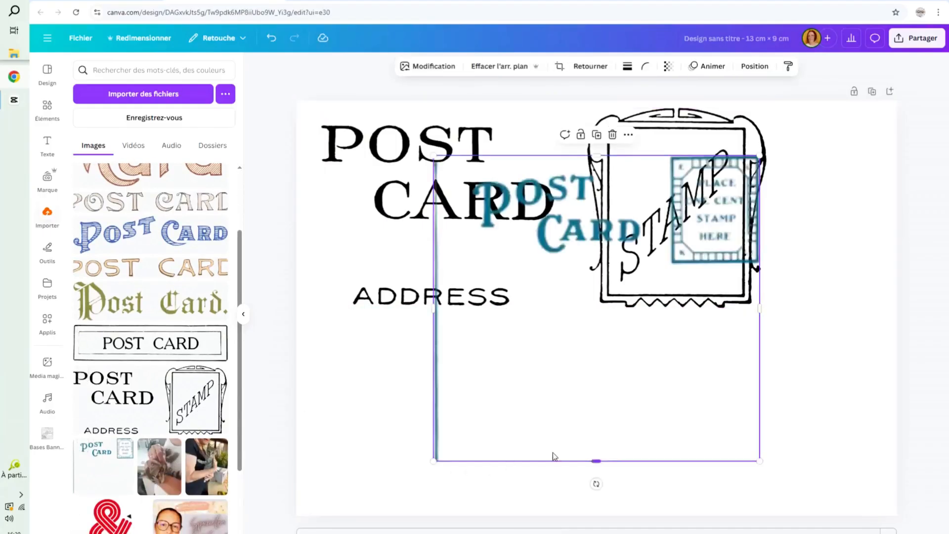
drag(577, 391, 418, 500)
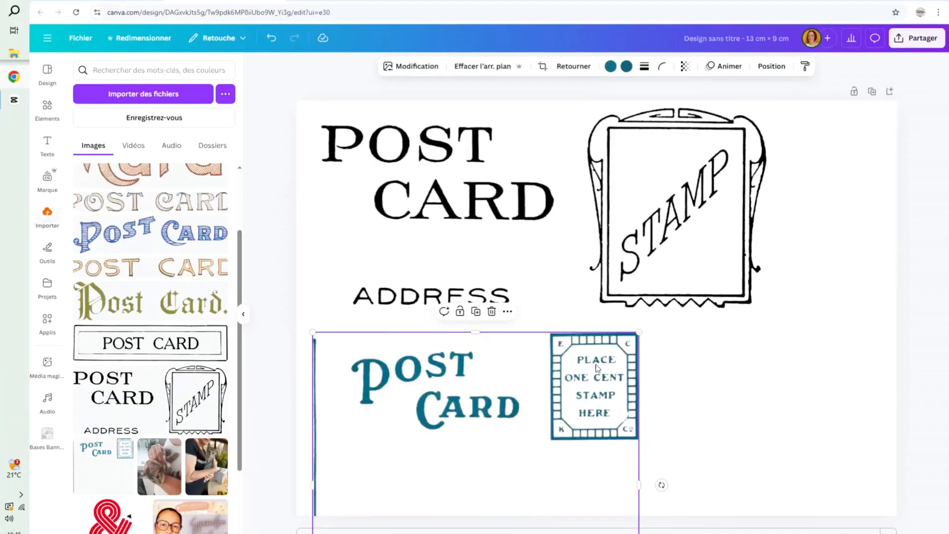
Scale down the teal Post Card image and shrink the black Post Card image to about a quarter of the page width.
drag(546, 411, 665, 242)
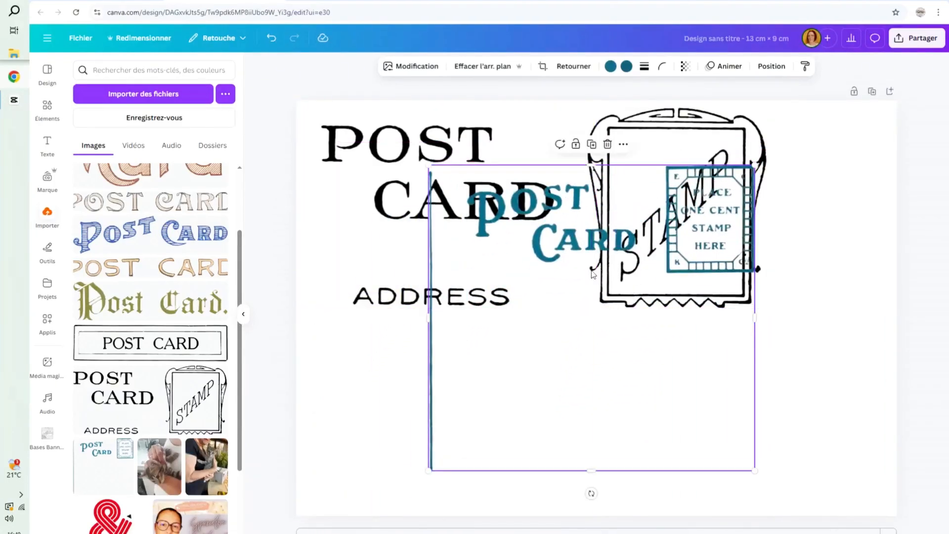
drag(429, 166, 556, 237)
click(635, 191)
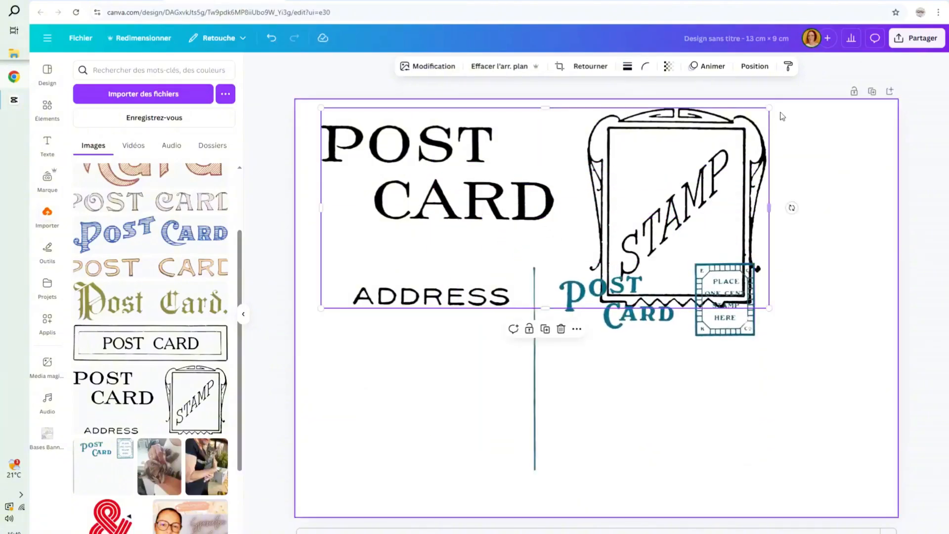
drag(768, 108, 473, 240)
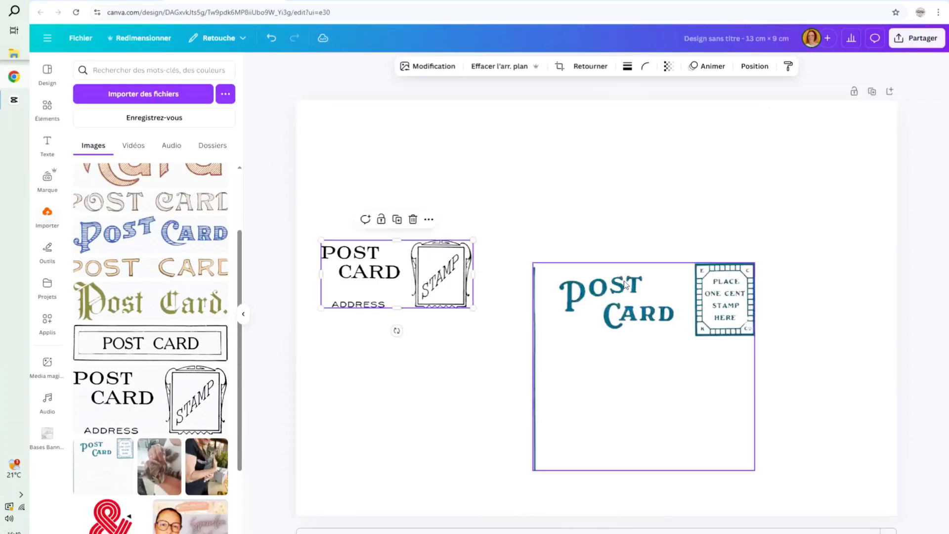
Move the teal Post Card image onto the right half of the page and crop it to its vertical line only.
click(646, 329)
drag(665, 339, 715, 233)
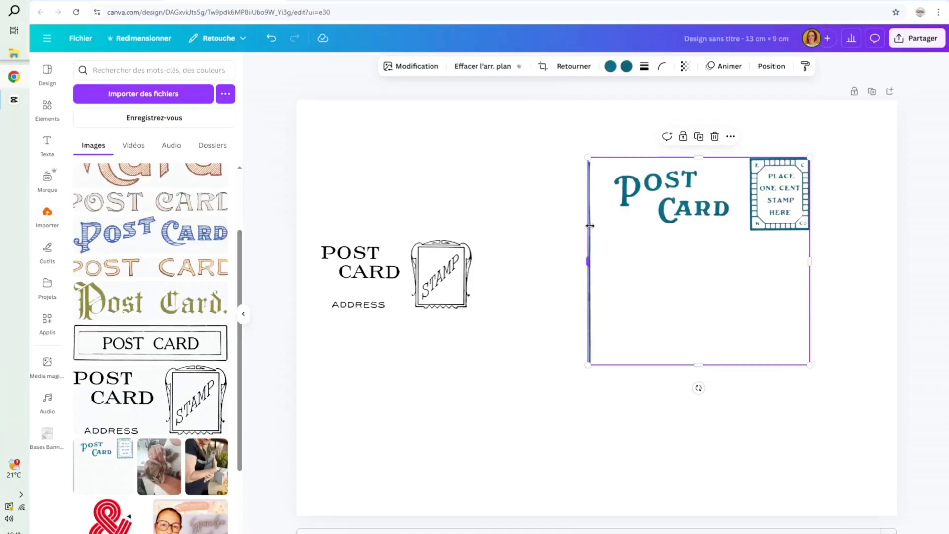
key(ctrl+z)
drag(808, 261, 597, 252)
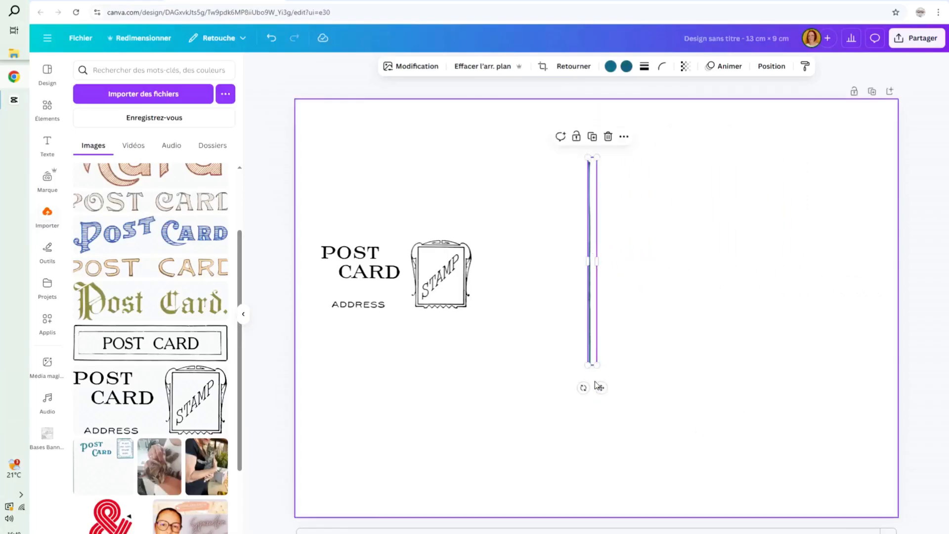
Enlarge the cropped vertical line to about two thirds of the page height and center it as the postcard's divider.
drag(588, 364, 534, 445)
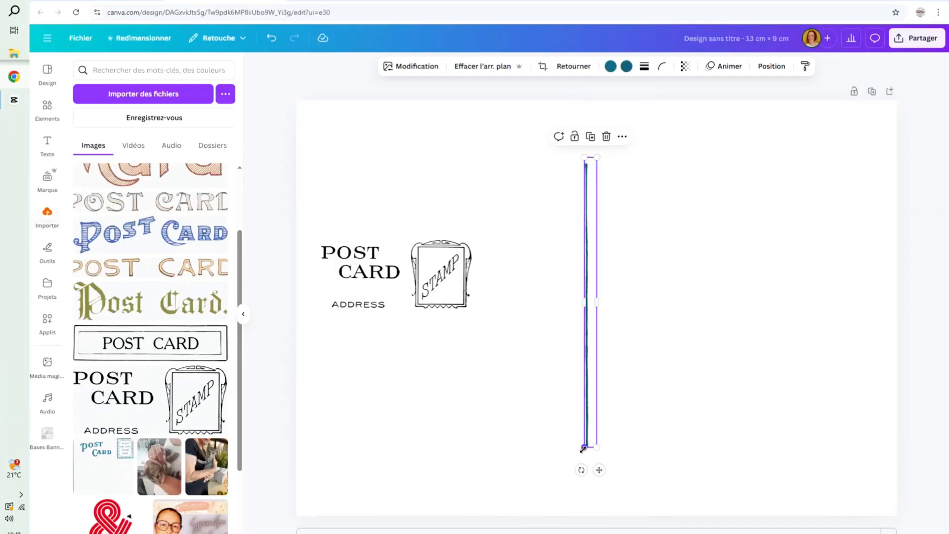
mouse_move(583, 448)
mouse_down()
mouse_move(564, 491)
mouse_move(582, 448)
mouse_up()
mouse_move(593, 341)
mouse_down()
mouse_move(583, 339)
mouse_move(601, 336)
mouse_up()
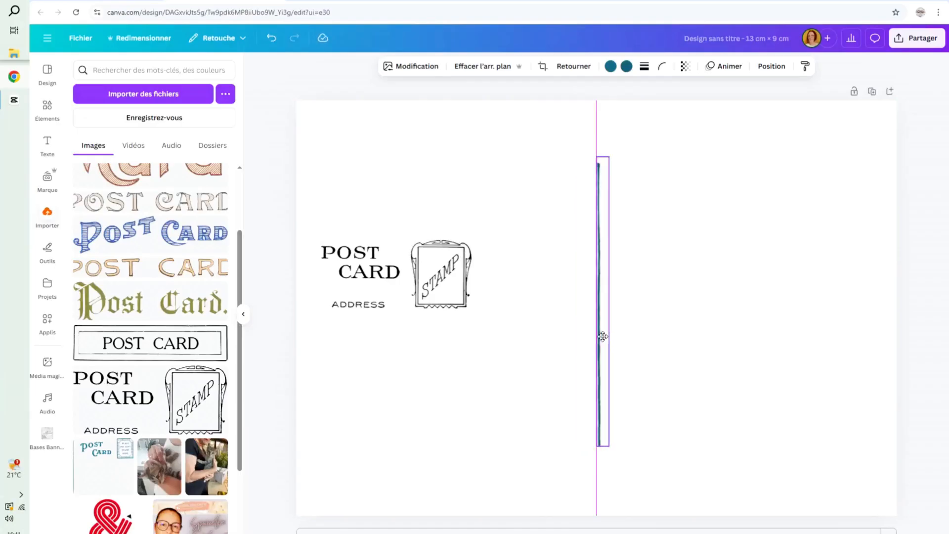
drag(602, 336, 600, 334)
drag(600, 335, 601, 336)
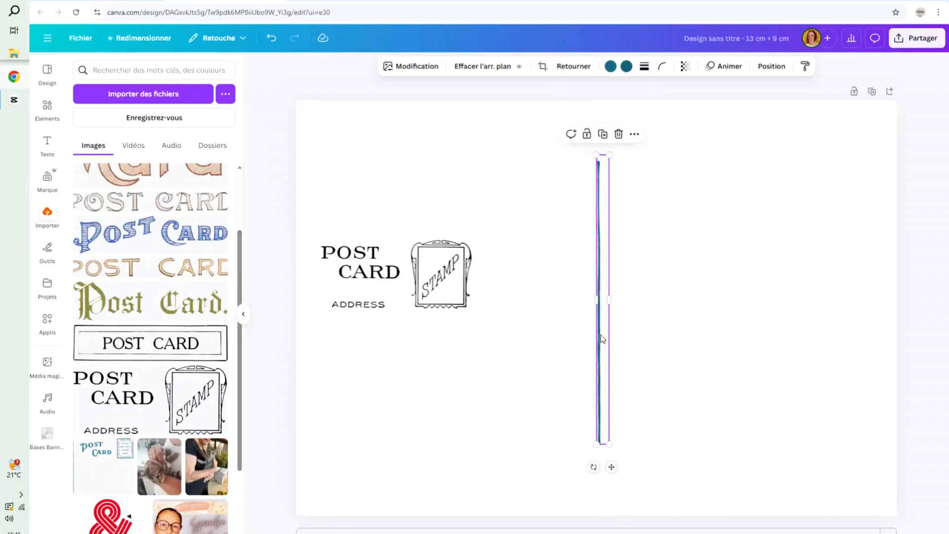
drag(603, 339, 601, 342)
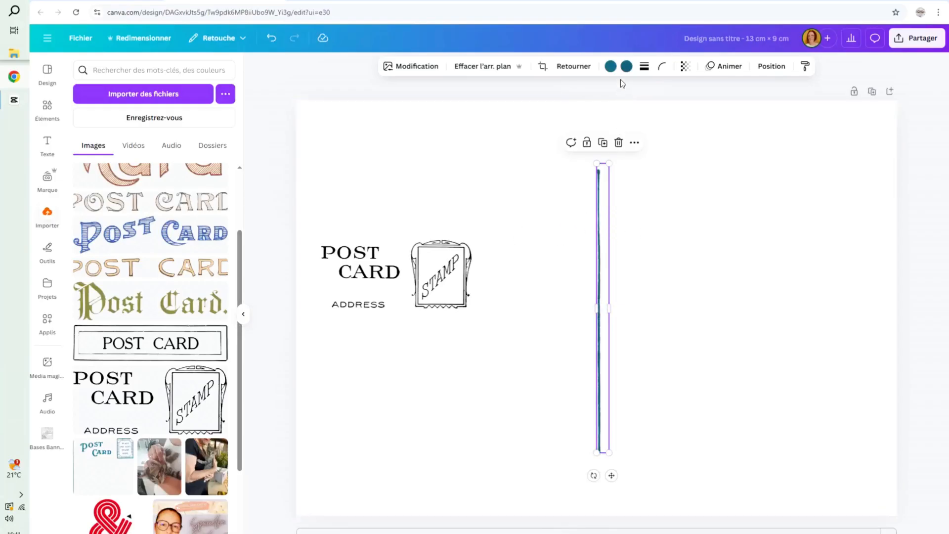
Recolor the divider line's first teal color to the black taken from the photo colors.
click(610, 67)
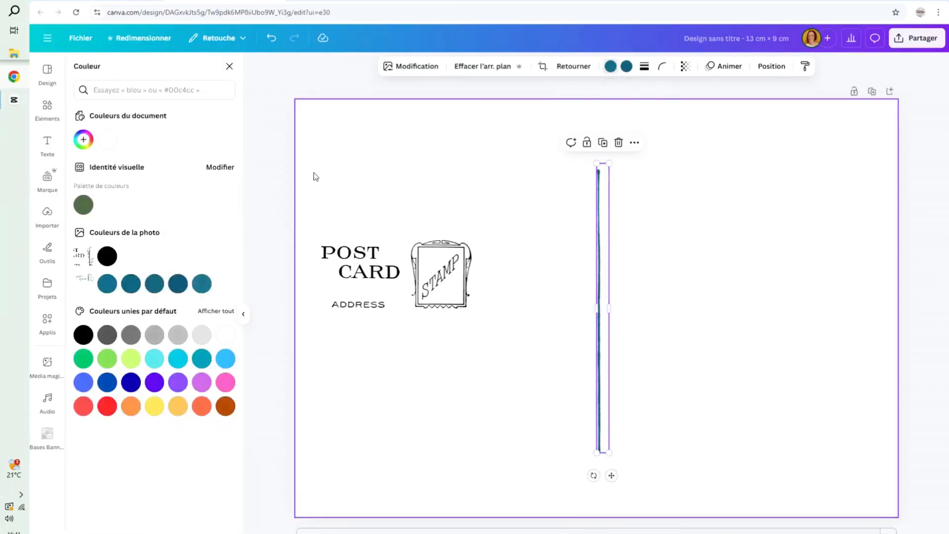
click(107, 259)
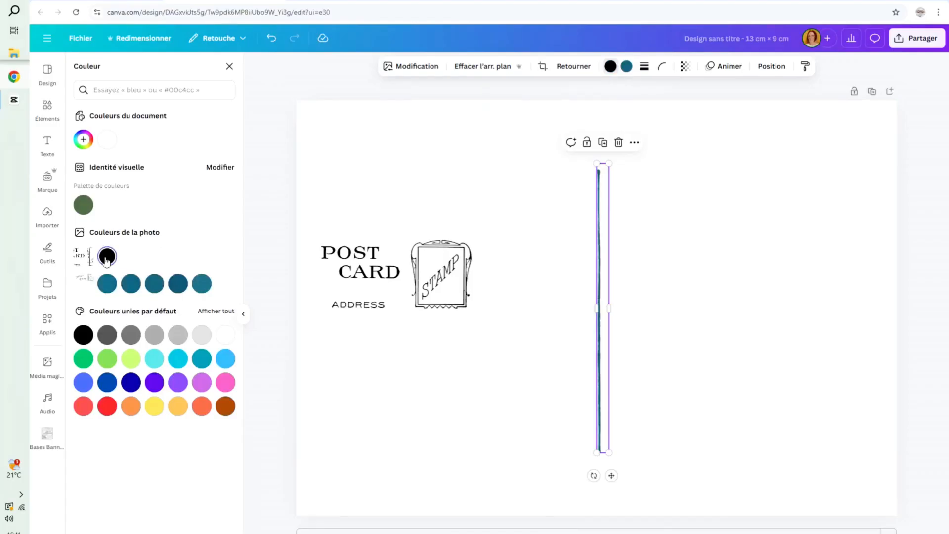
click(626, 67)
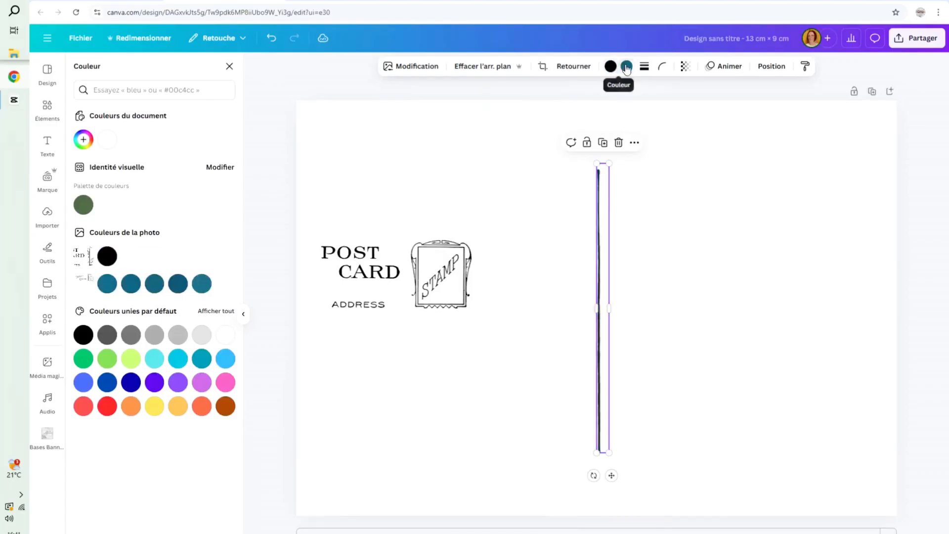
click(626, 68)
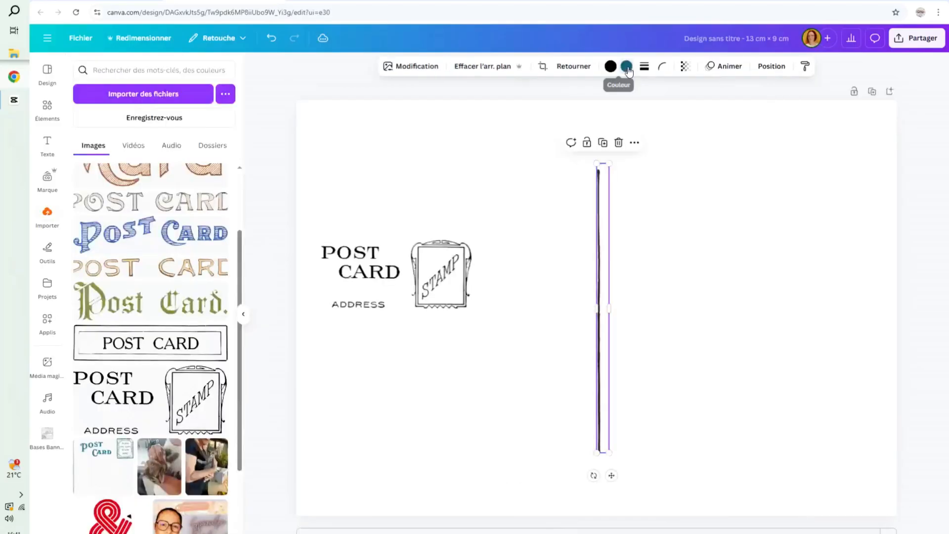
click(707, 342)
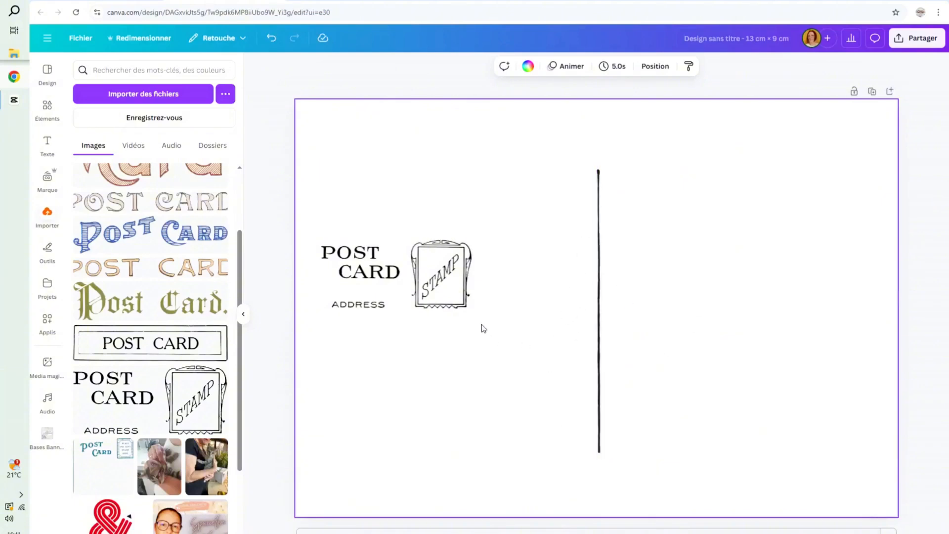
Try adding another copy of the black Post Card image and of the teal one, and remove both.
click(440, 279)
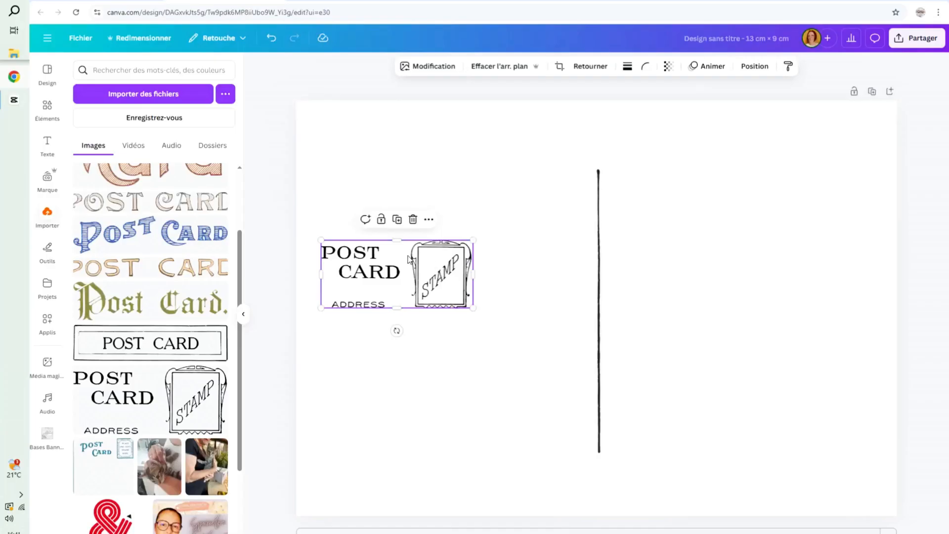
click(134, 394)
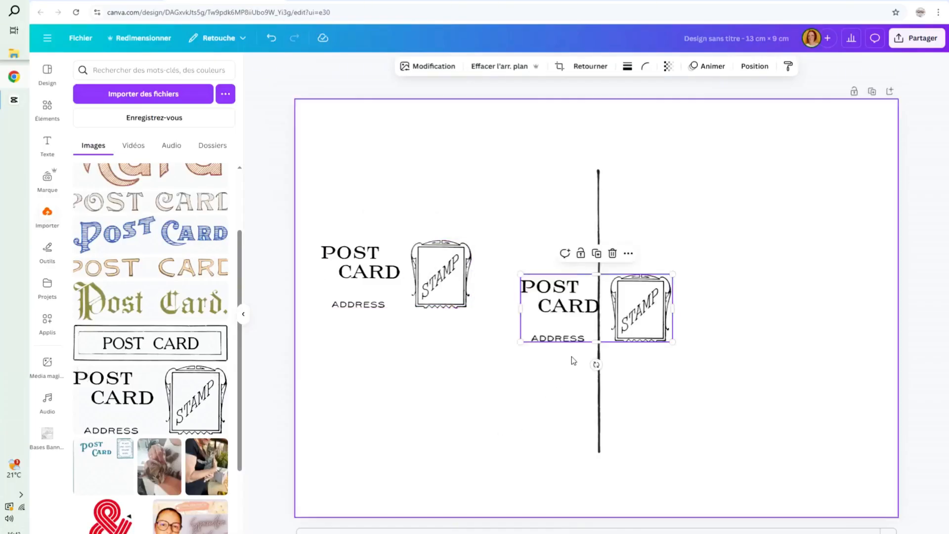
click(271, 40)
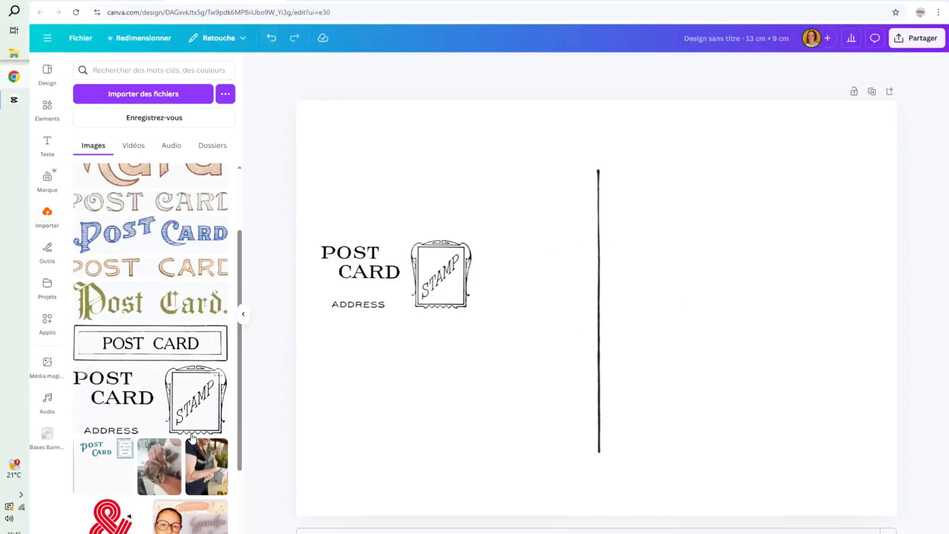
click(107, 466)
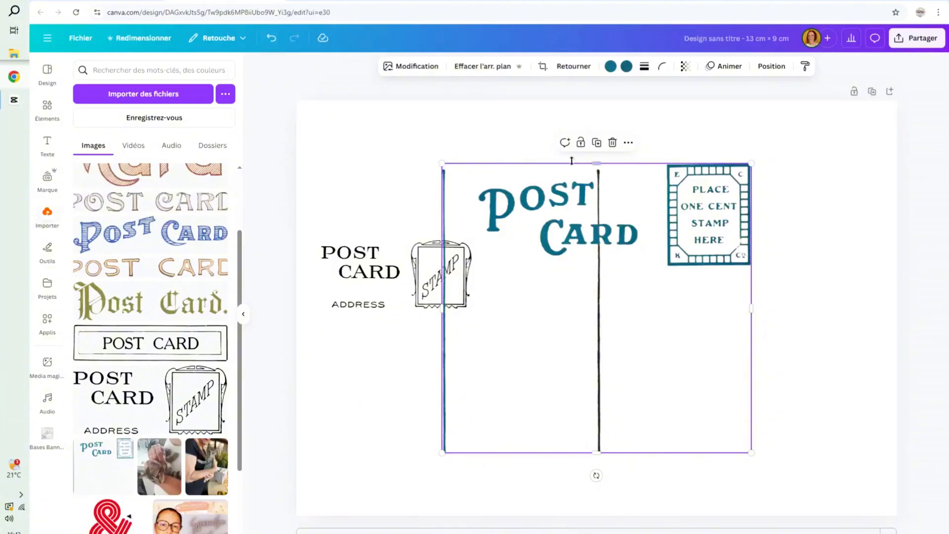
click(612, 143)
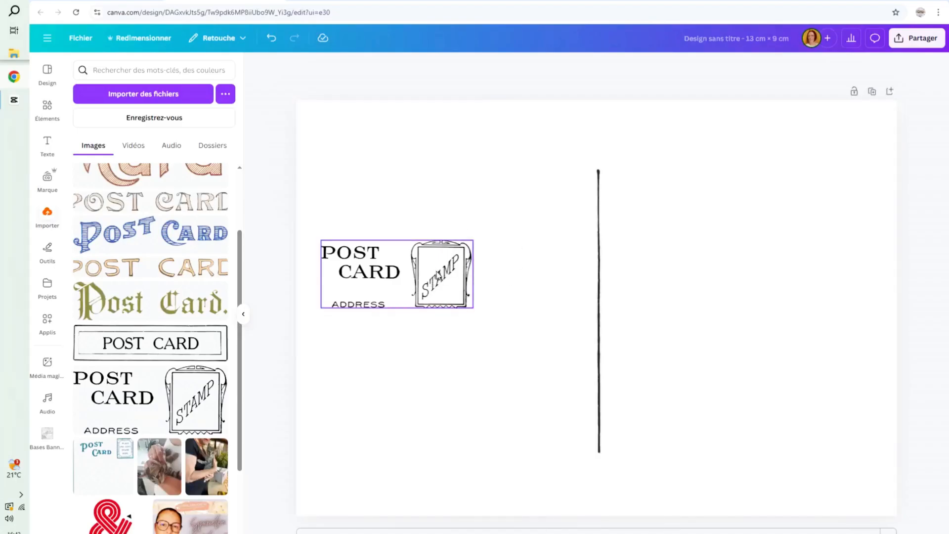
Enlarge the black Post Card image to nearly fill the width beside the divider line, and duplicate it.
click(469, 243)
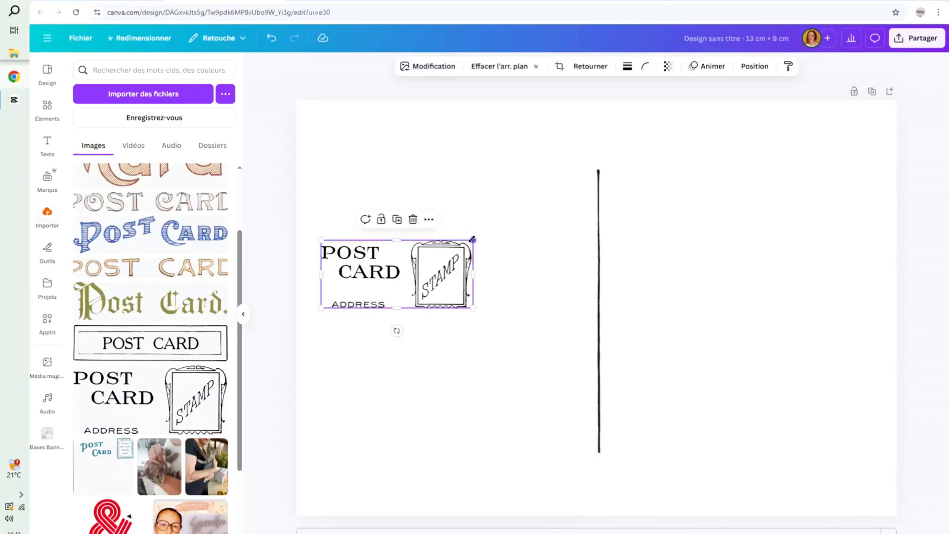
drag(472, 239, 570, 157)
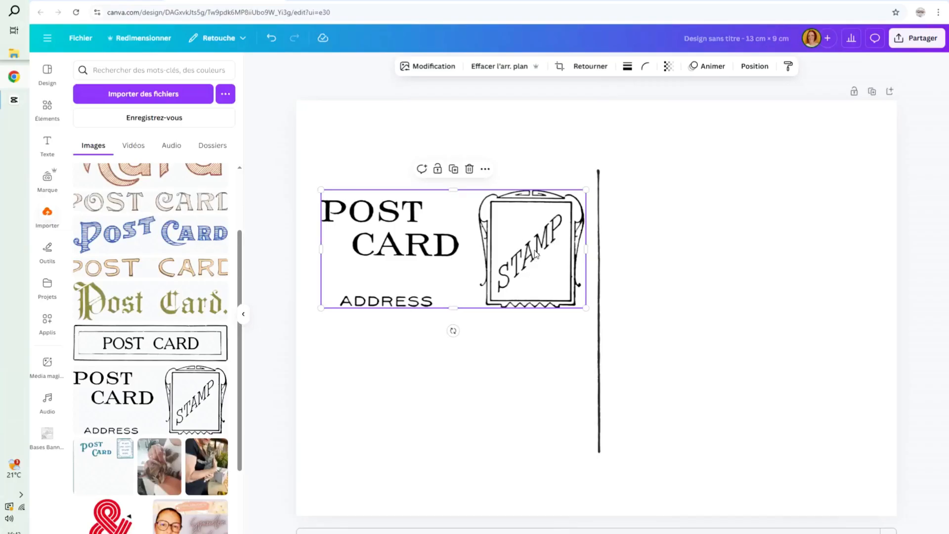
click(453, 169)
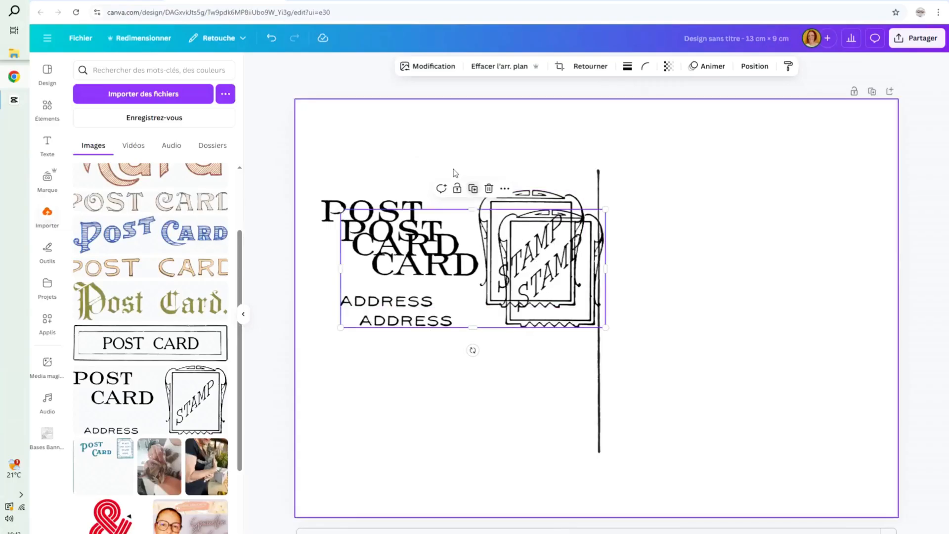
Duplicate the black Post Card image twice more, place one copy in the page's upper-right corner and crop it to the stamp frame.
click(476, 192)
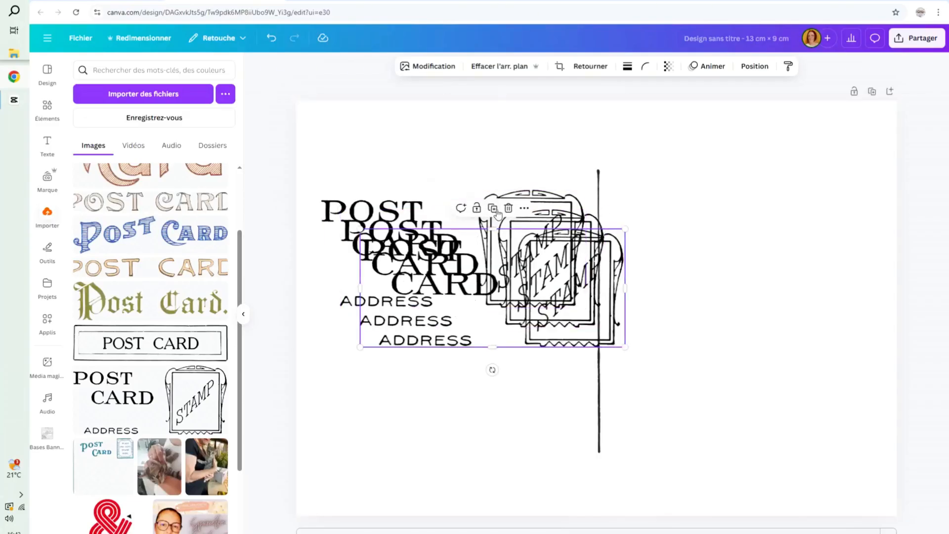
click(493, 209)
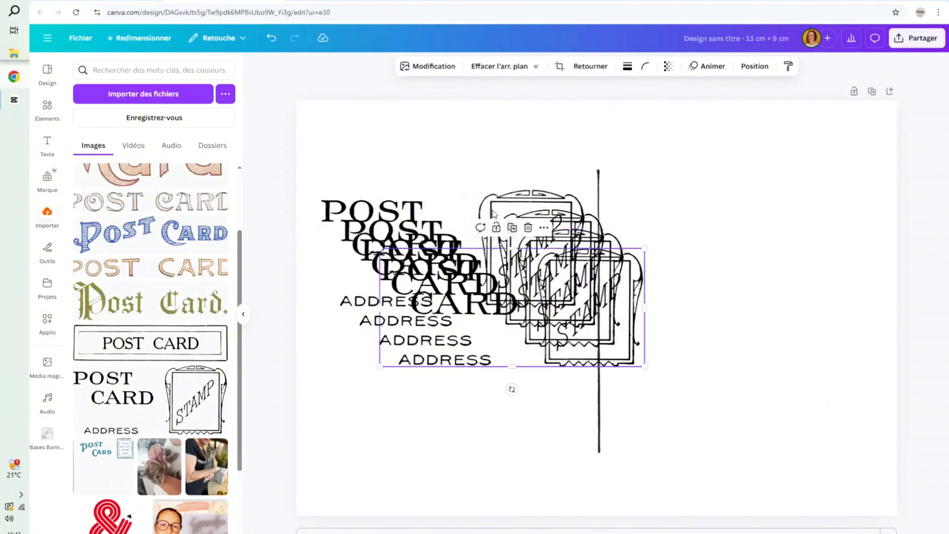
drag(487, 334, 722, 199)
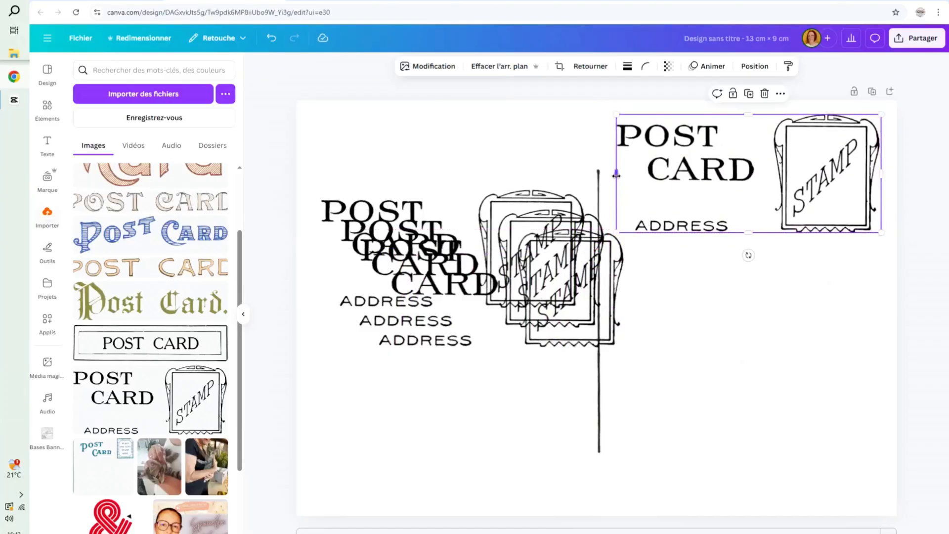
drag(616, 174, 769, 169)
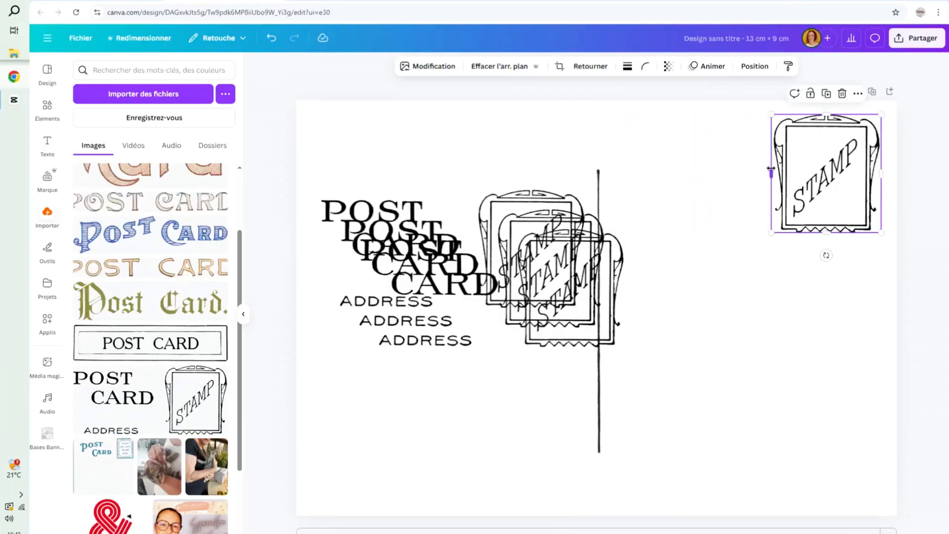
click(801, 347)
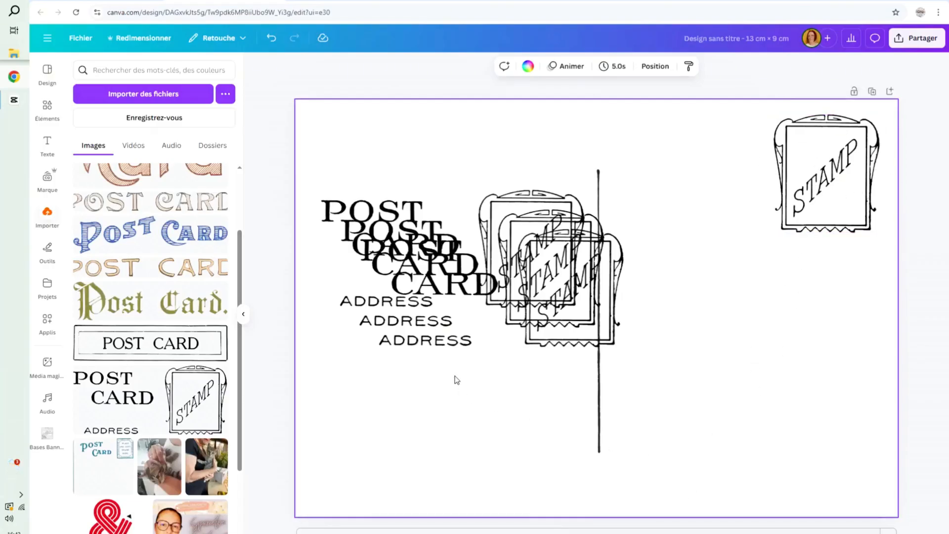
Move another copy of the Post Card image beside the stamp frame and crop it to the word ADDRESS.
click(439, 343)
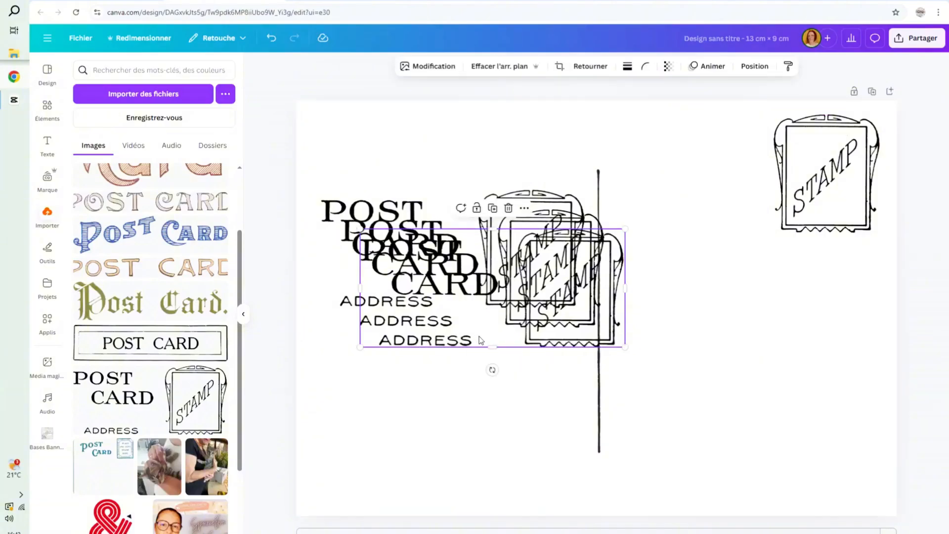
drag(480, 340, 744, 219)
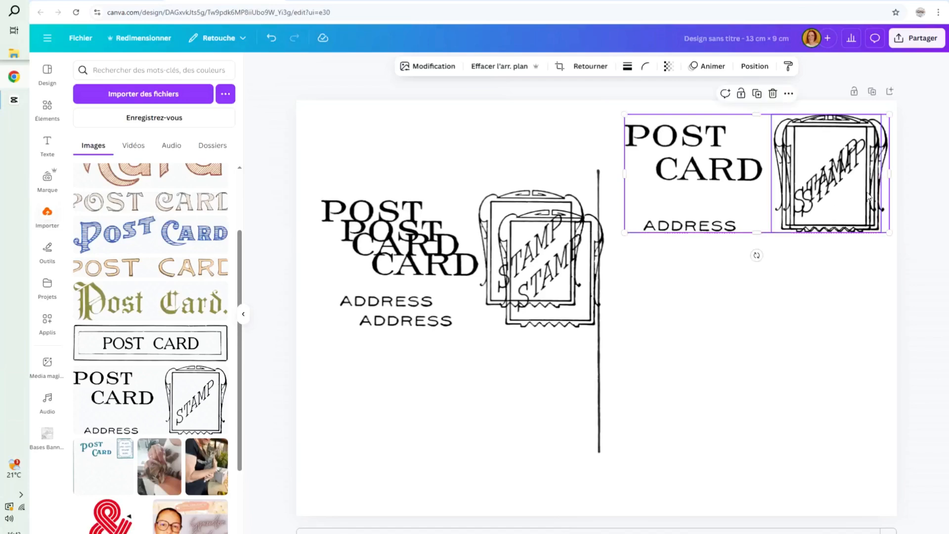
drag(889, 174, 740, 182)
drag(681, 117, 683, 216)
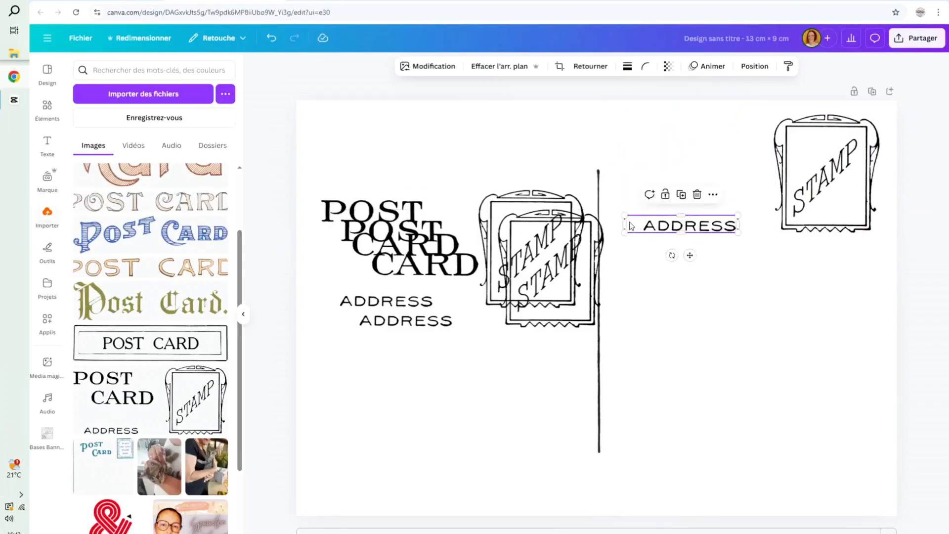
drag(625, 223, 638, 223)
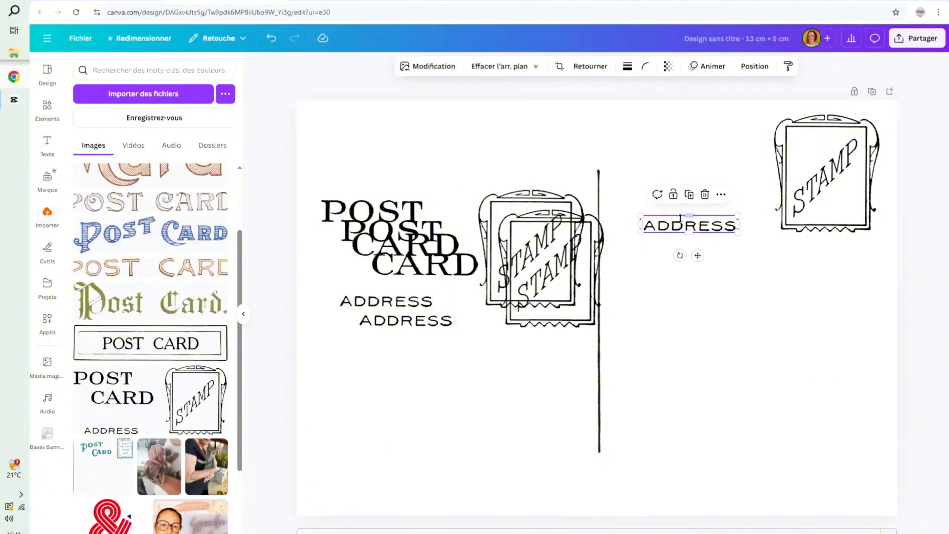
mouse_move(737, 232)
mouse_down()
mouse_move(778, 263)
mouse_move(702, 229)
mouse_move(733, 245)
mouse_up()
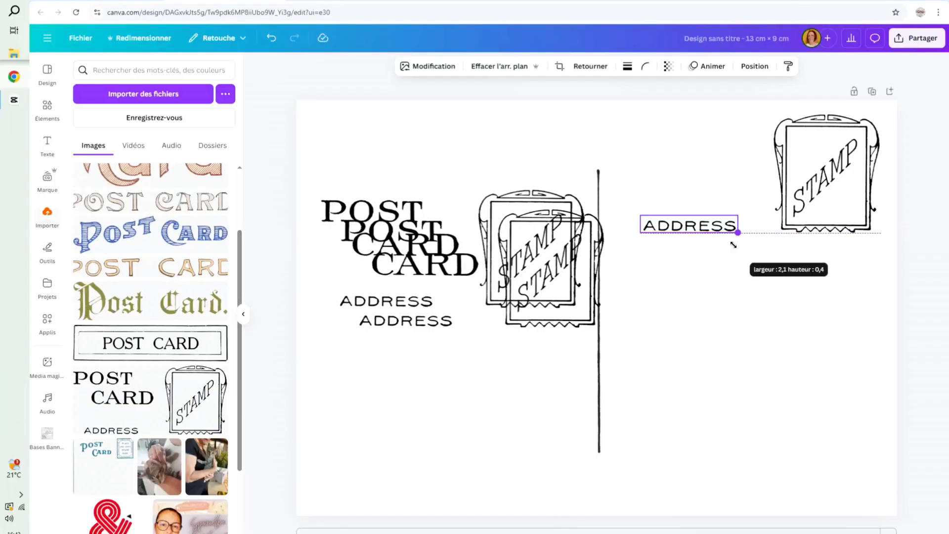
drag(736, 249, 735, 249)
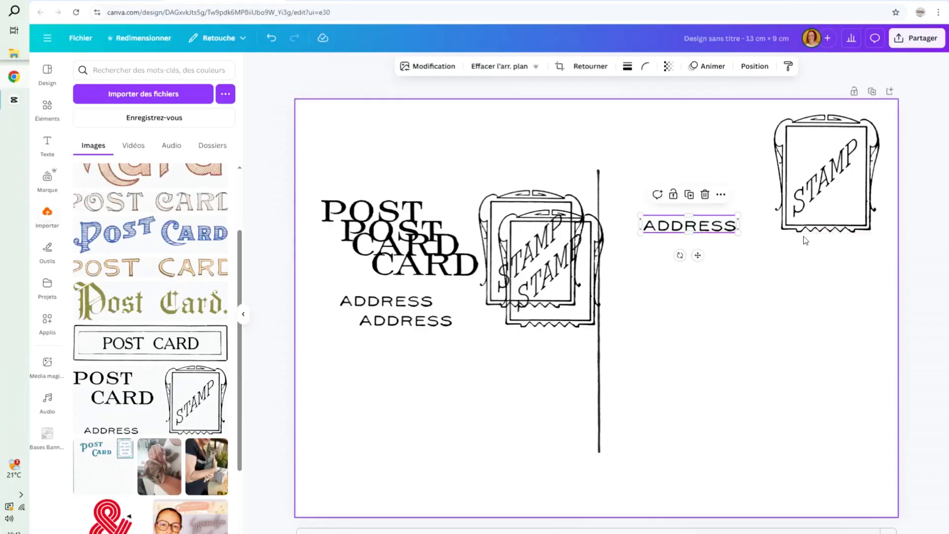
click(691, 351)
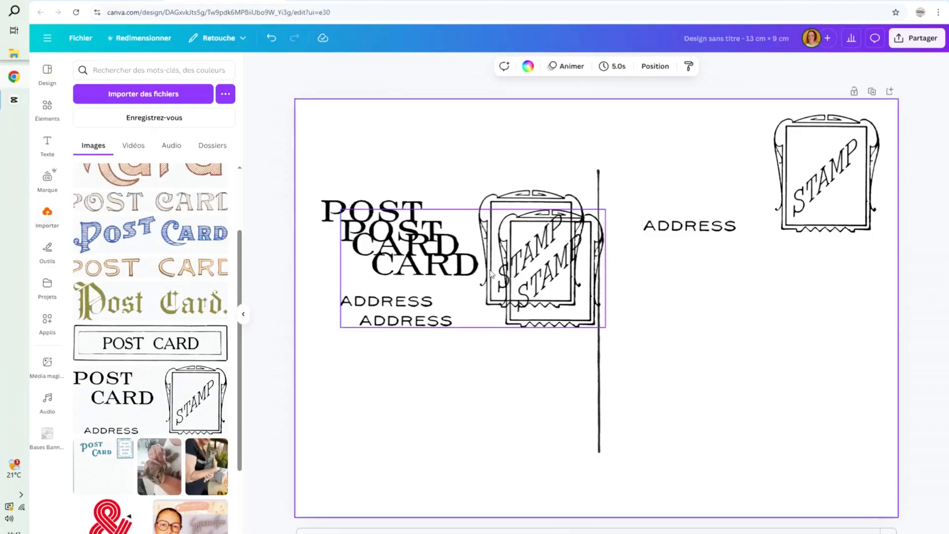
Separate the two remaining Post Card copies, then crop the upper one to the word POST and shrink it slightly.
drag(491, 273, 468, 349)
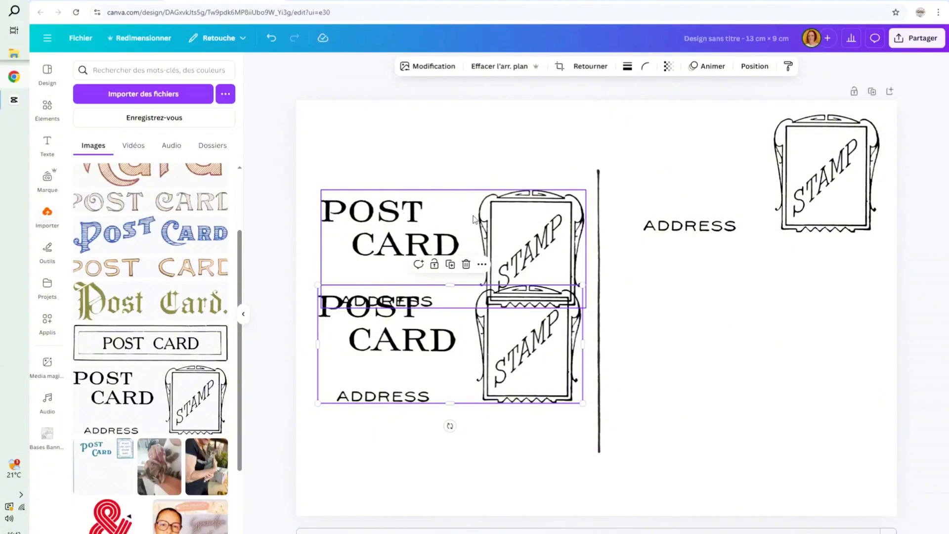
drag(467, 244, 491, 185)
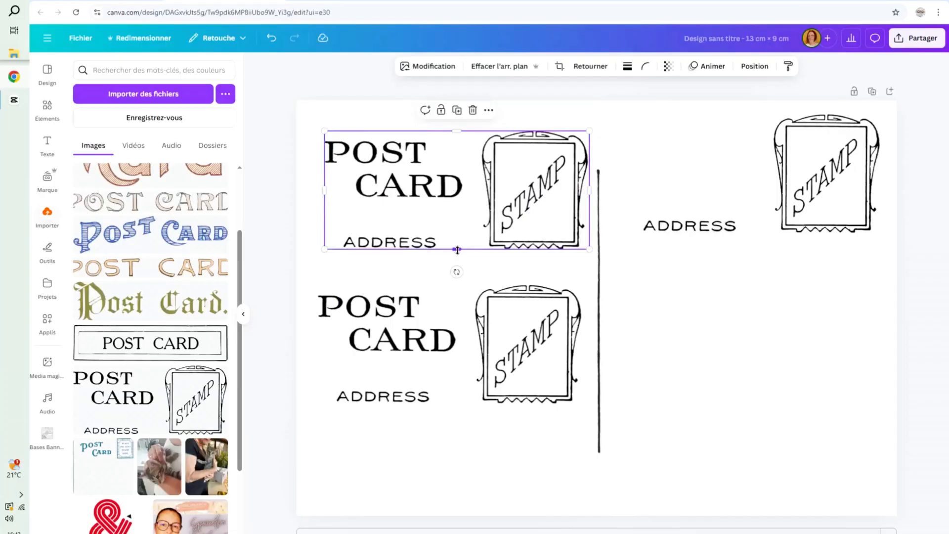
drag(457, 250, 454, 174)
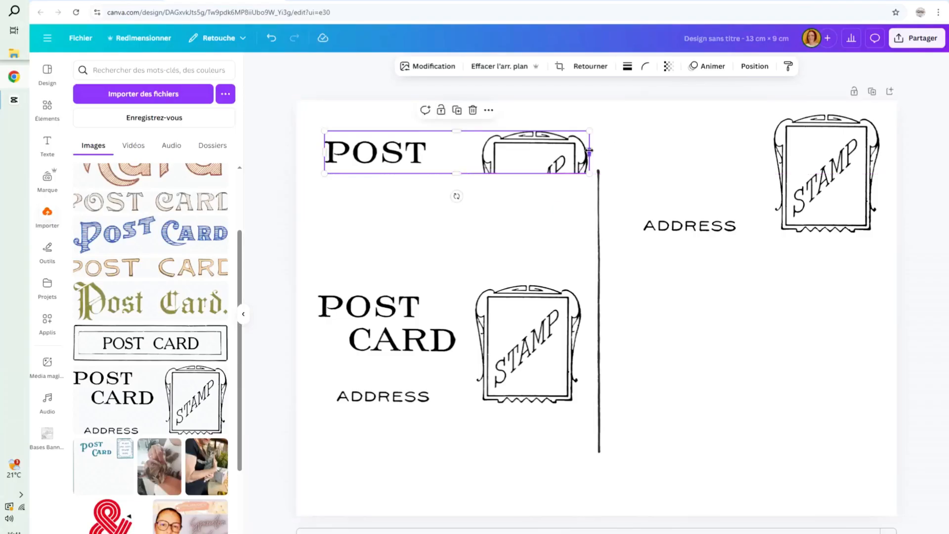
drag(589, 152, 429, 144)
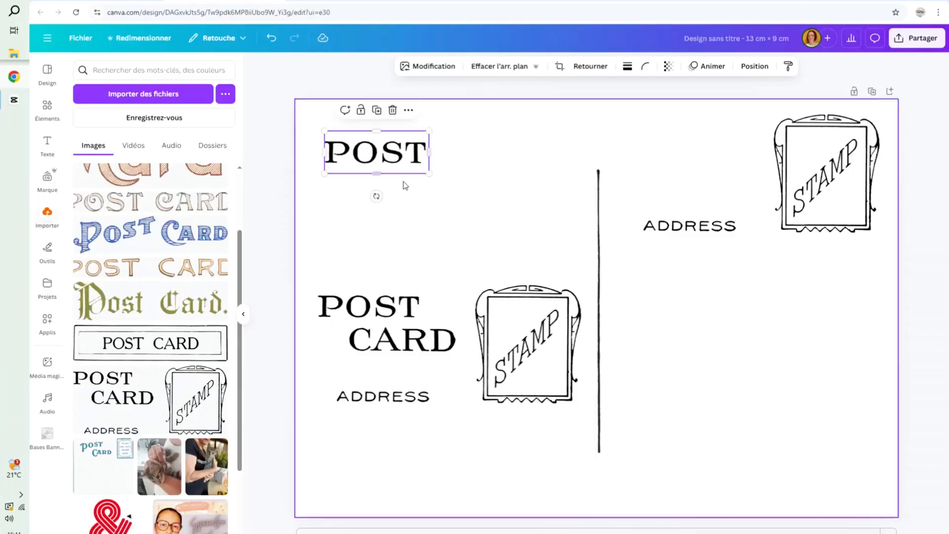
drag(377, 174, 377, 167)
drag(378, 129, 379, 135)
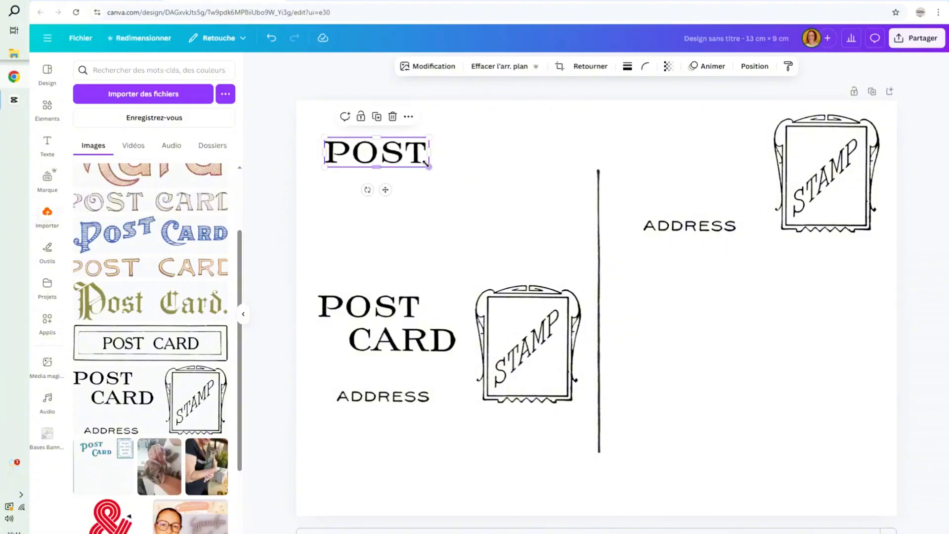
mouse_move(429, 168)
mouse_down()
mouse_move(541, 198)
mouse_move(408, 165)
mouse_move(491, 209)
mouse_move(425, 168)
mouse_up()
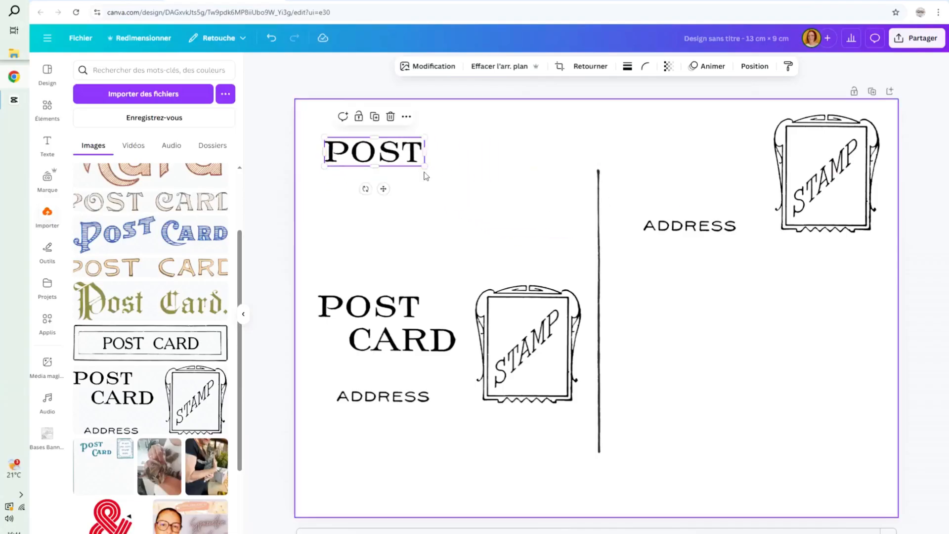
Move the last full Post Card copy up below POST and crop it to the word CARD.
click(412, 324)
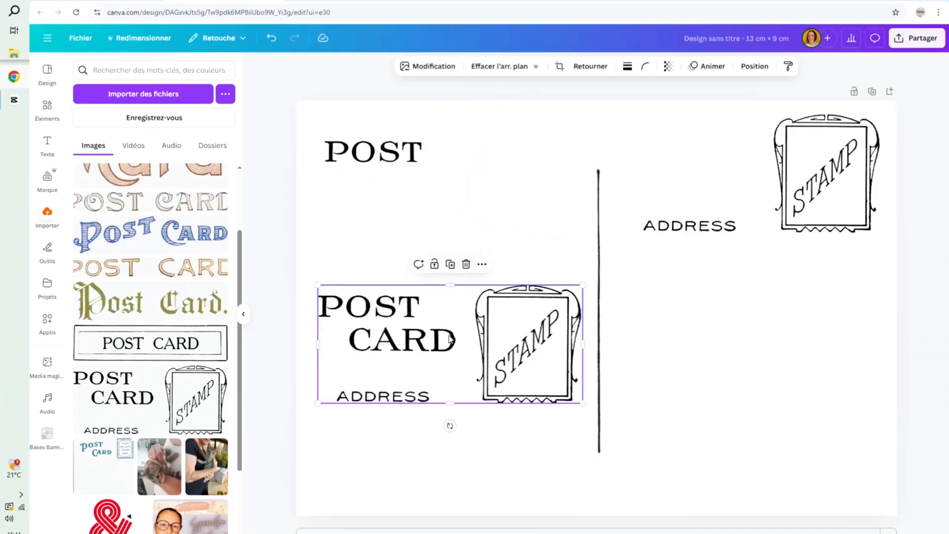
drag(450, 339, 456, 248)
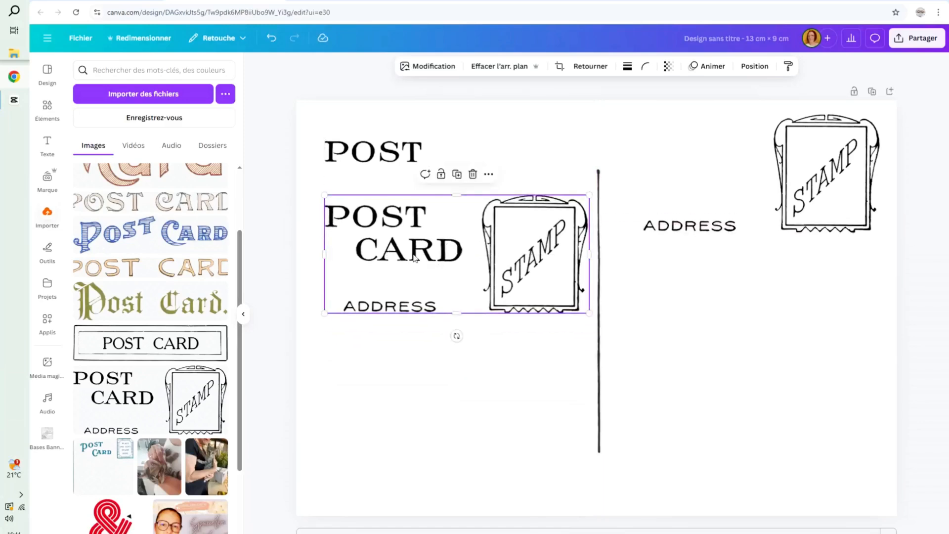
drag(457, 194, 453, 232)
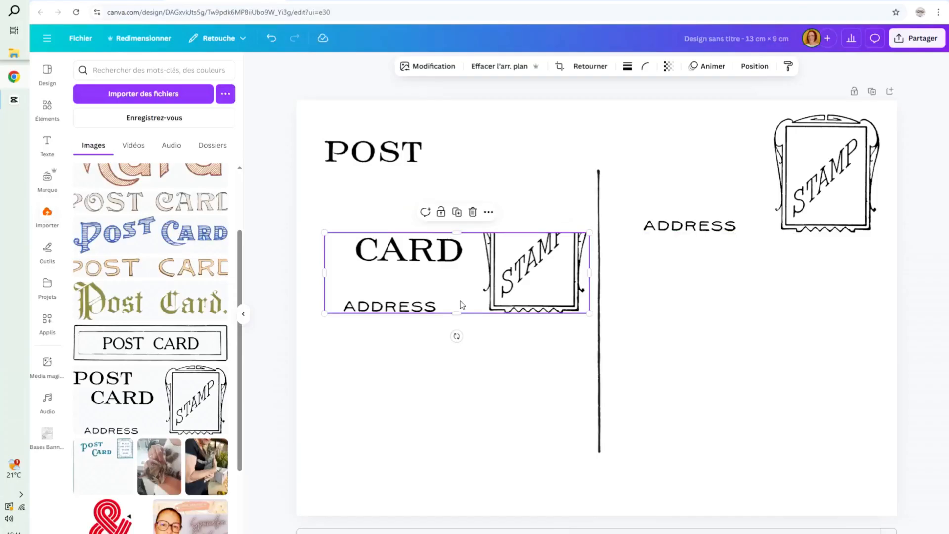
drag(457, 313, 456, 267)
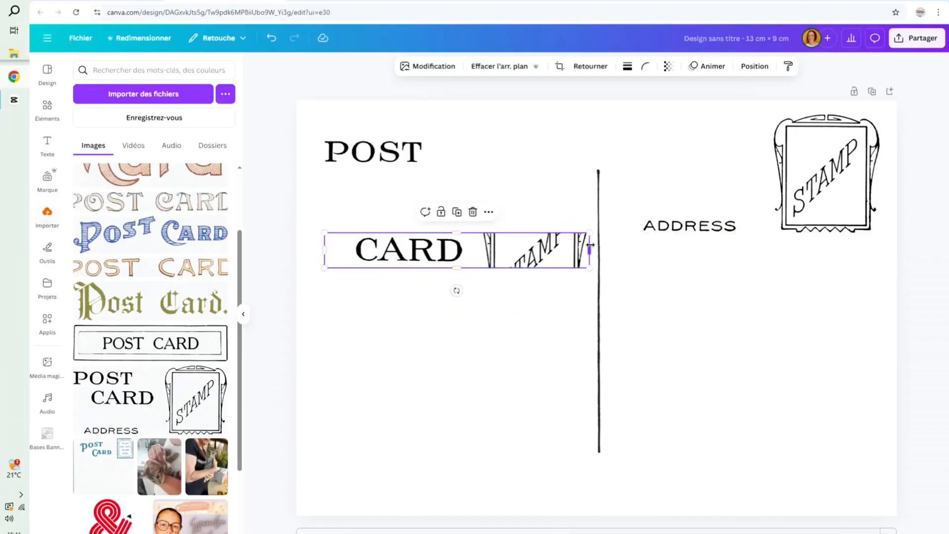
drag(588, 247, 465, 242)
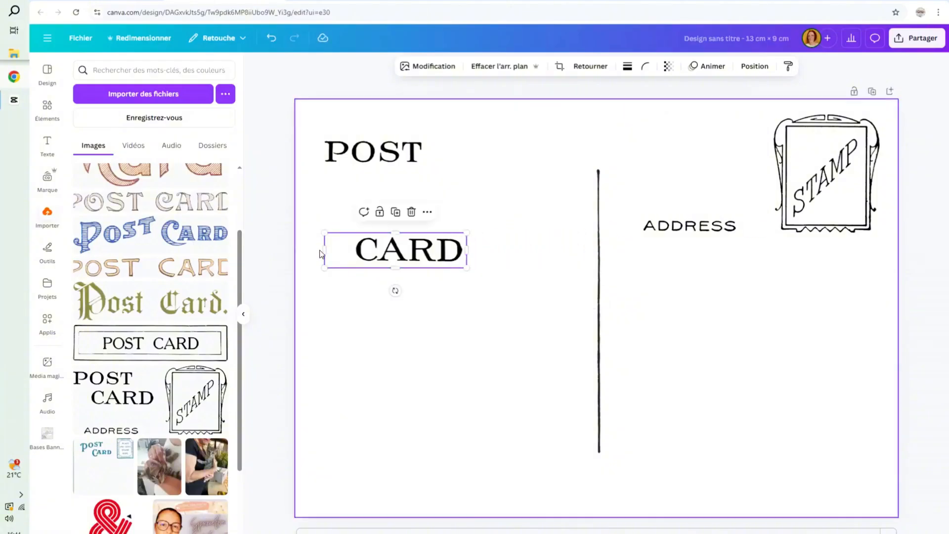
drag(322, 250, 343, 250)
drag(350, 250, 352, 251)
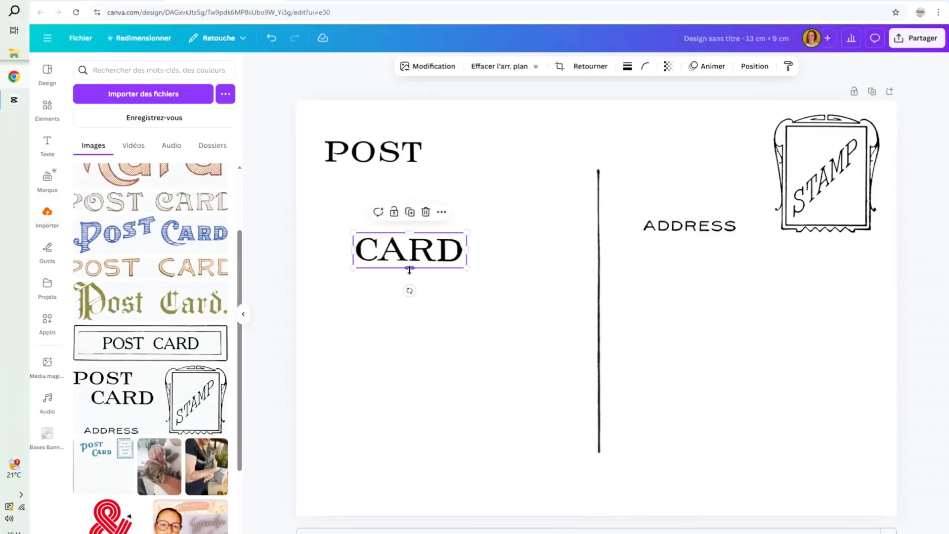
Place the words POST and CARD side by side along the page's top edge, on either side of the divider line.
drag(409, 270, 650, 131)
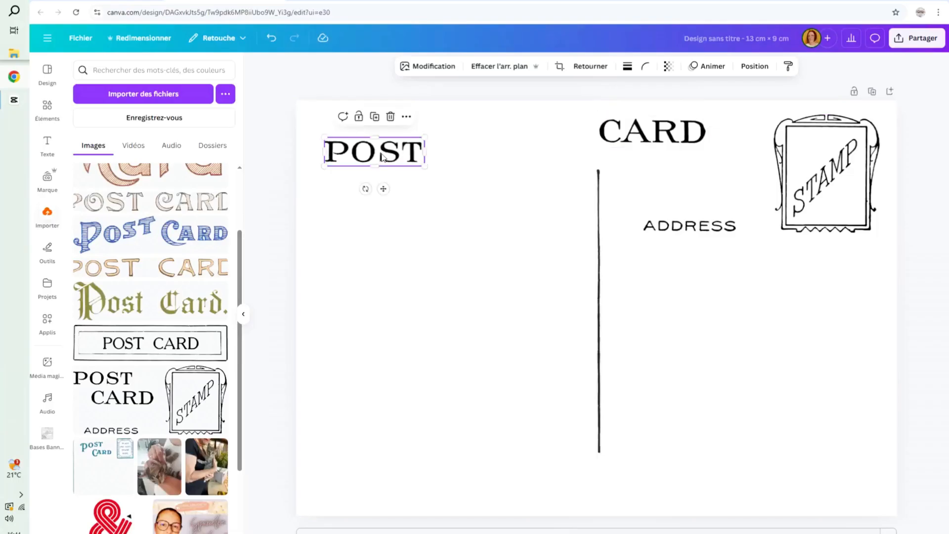
drag(383, 157, 544, 132)
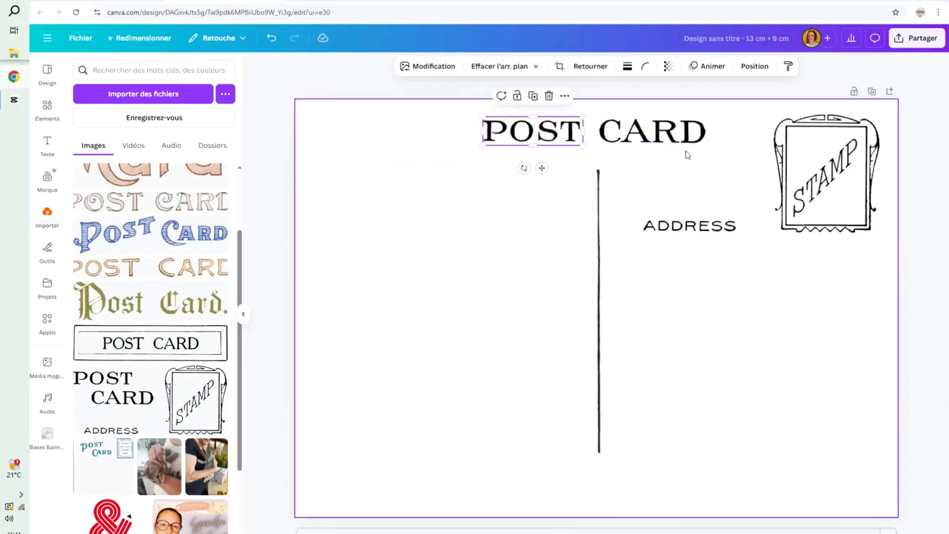
drag(552, 134, 561, 129)
drag(658, 138, 677, 137)
click(563, 132)
click(646, 132)
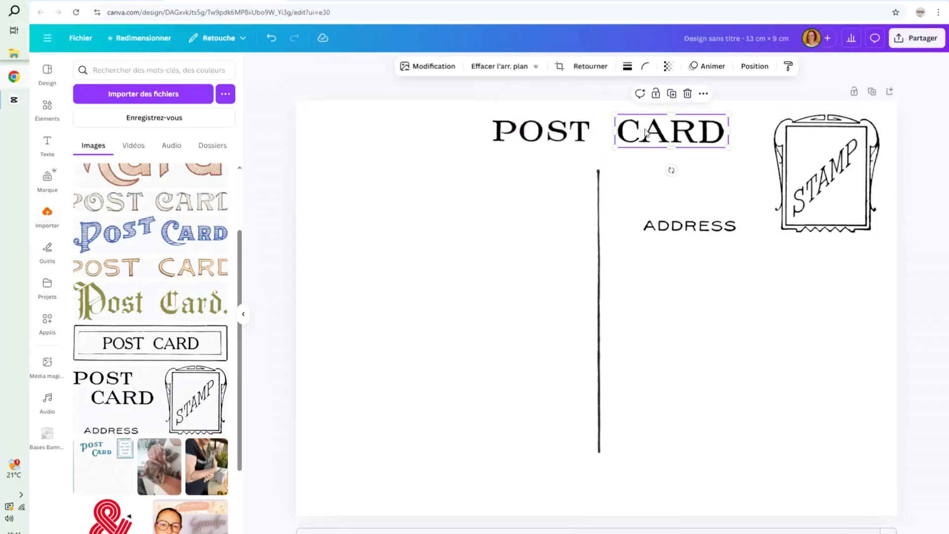
Enlarge the word POST to about 2.3 x 0.7 cm and shift it away from CARD, evening out their alignment.
click(574, 134)
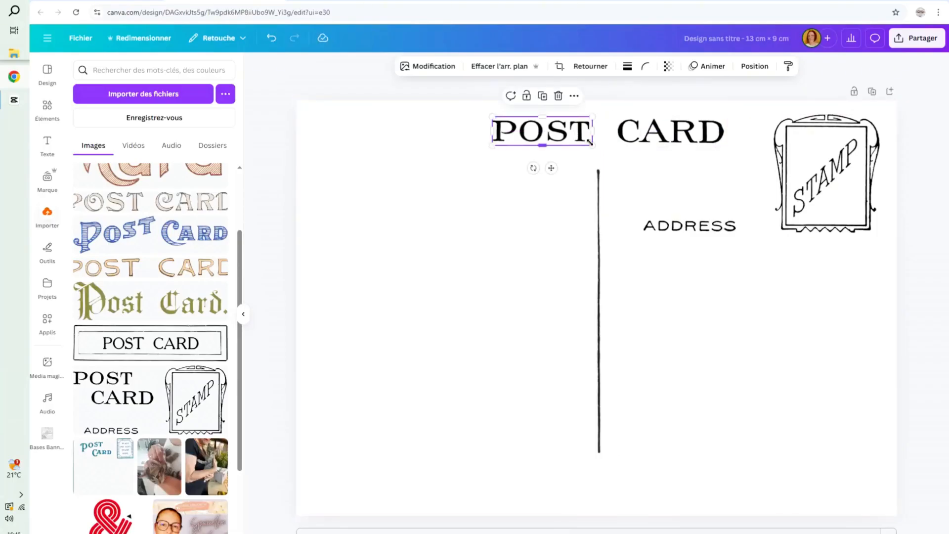
drag(592, 146, 599, 146)
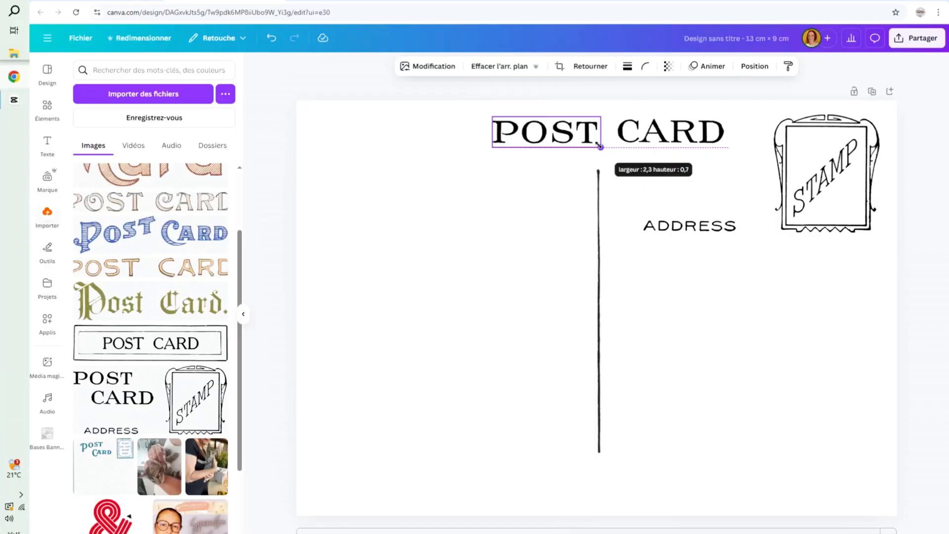
drag(599, 145, 599, 145)
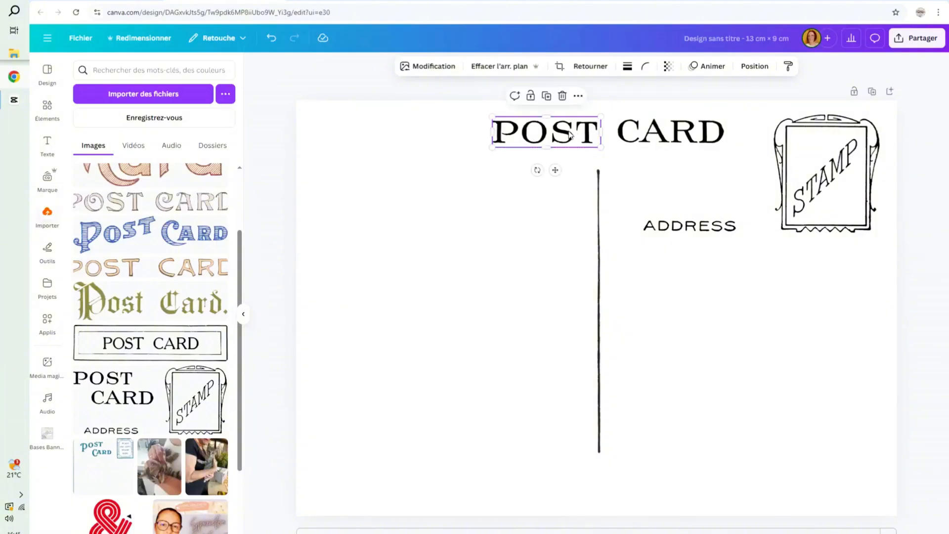
drag(568, 133, 528, 131)
mouse_move(655, 131)
mouse_down()
mouse_move(637, 133)
mouse_move(655, 132)
mouse_up()
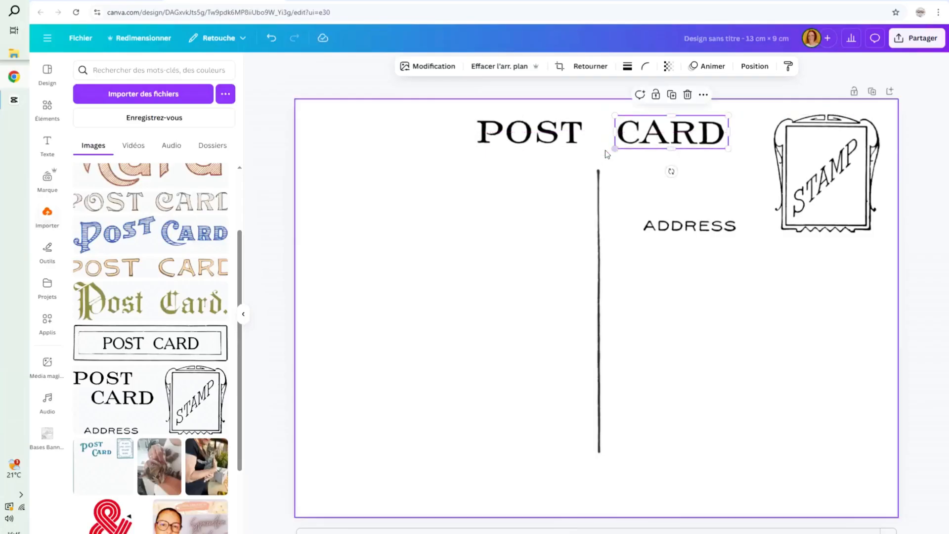
Move the word CARD slightly closer to POST to balance the title above the divider line.
click(566, 135)
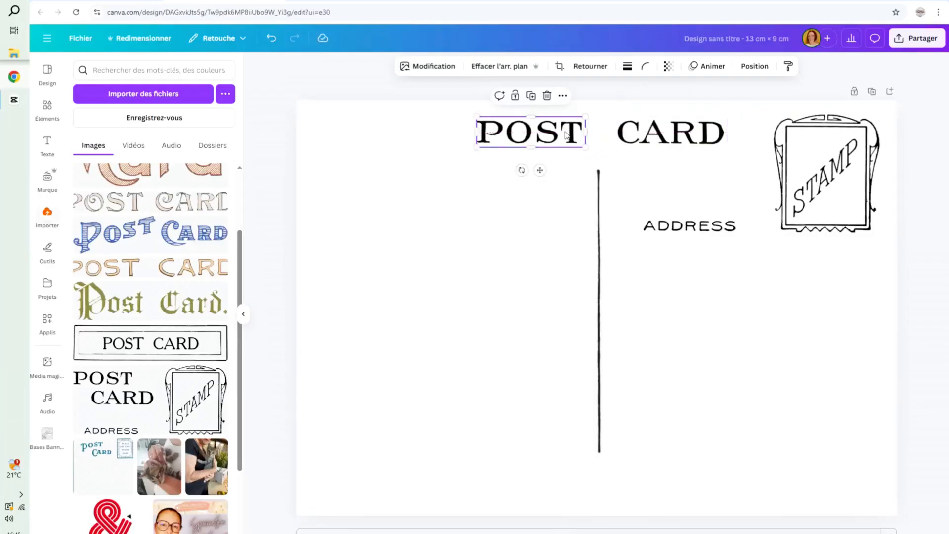
click(600, 132)
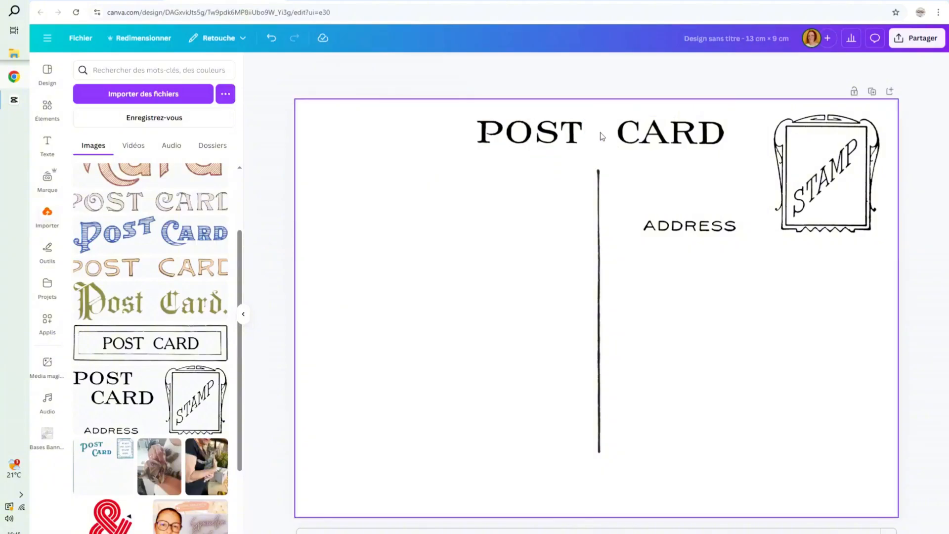
click(648, 136)
click(684, 175)
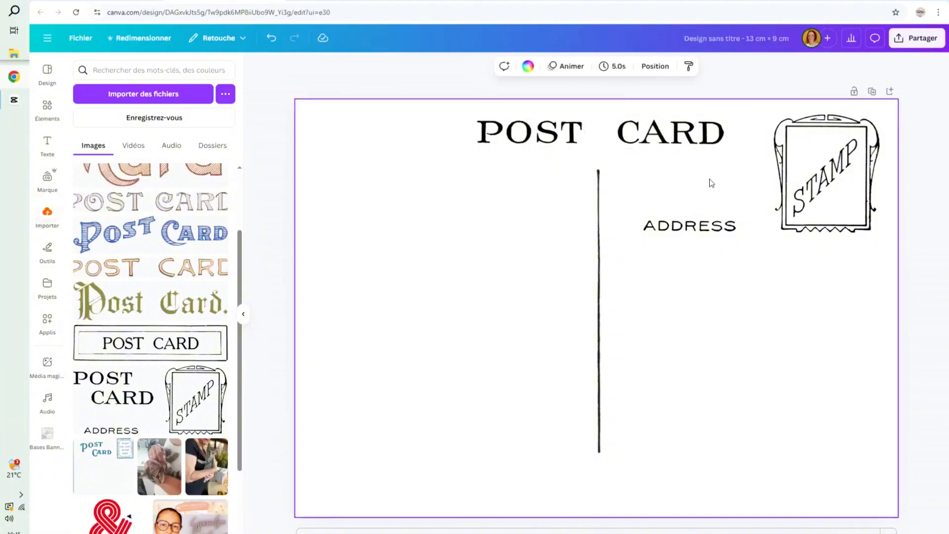
drag(682, 135, 672, 131)
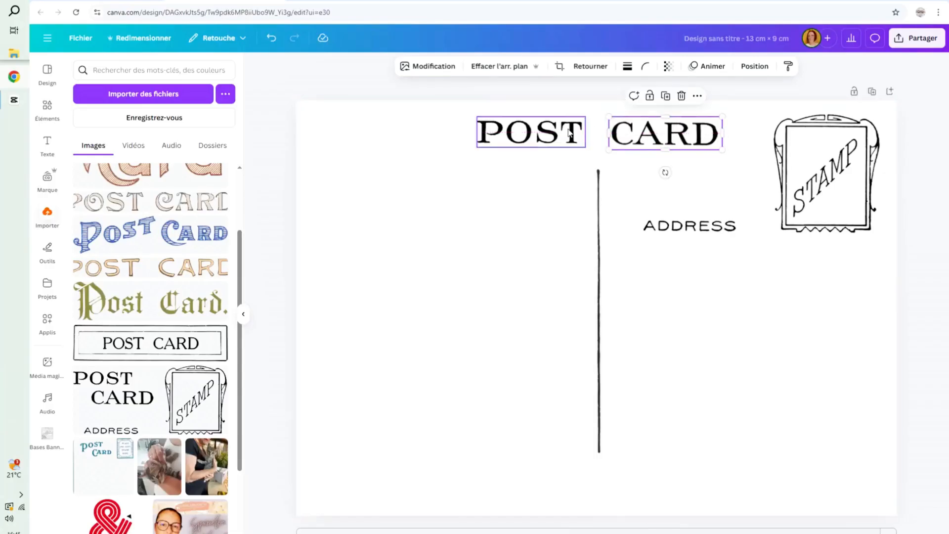
Move the title words POST and CARD slightly closer together above the divider line.
drag(557, 130, 563, 129)
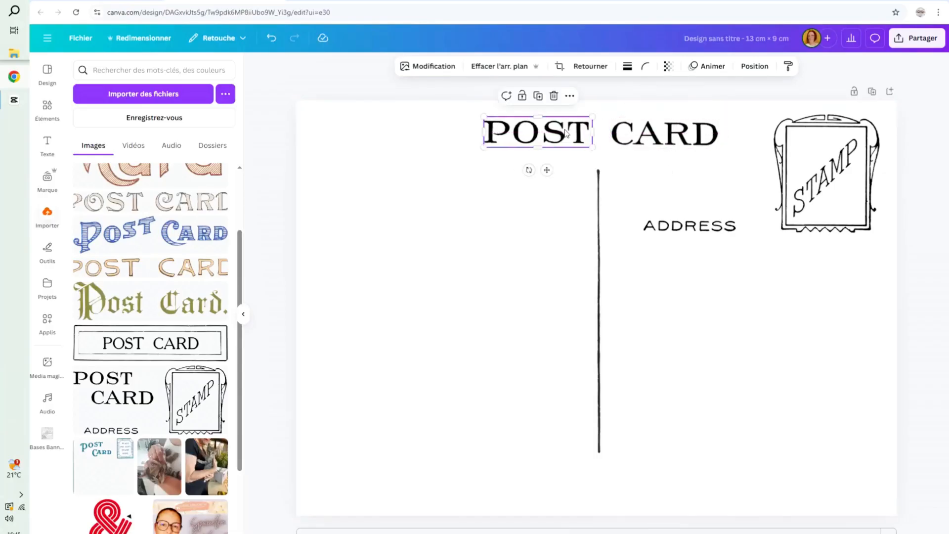
click(658, 137)
drag(659, 137, 653, 137)
click(568, 370)
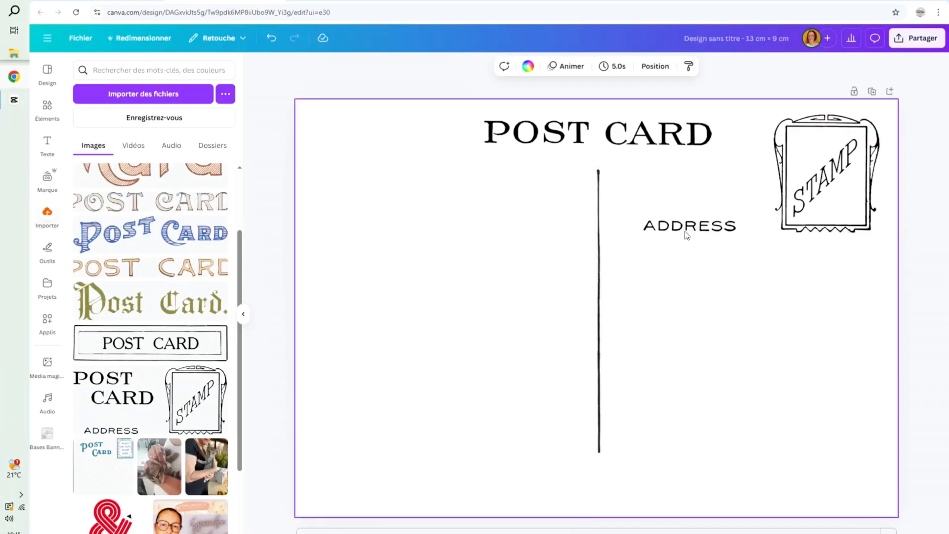
Move the ADDRESS label slightly down and shrink the stamp frame a little, keeping it in the page's upper right corner.
click(700, 227)
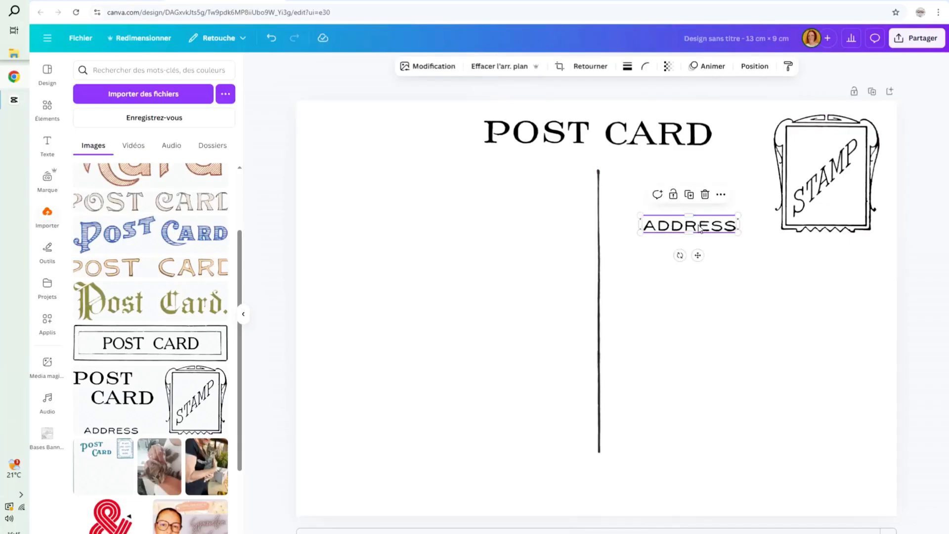
drag(700, 227, 698, 241)
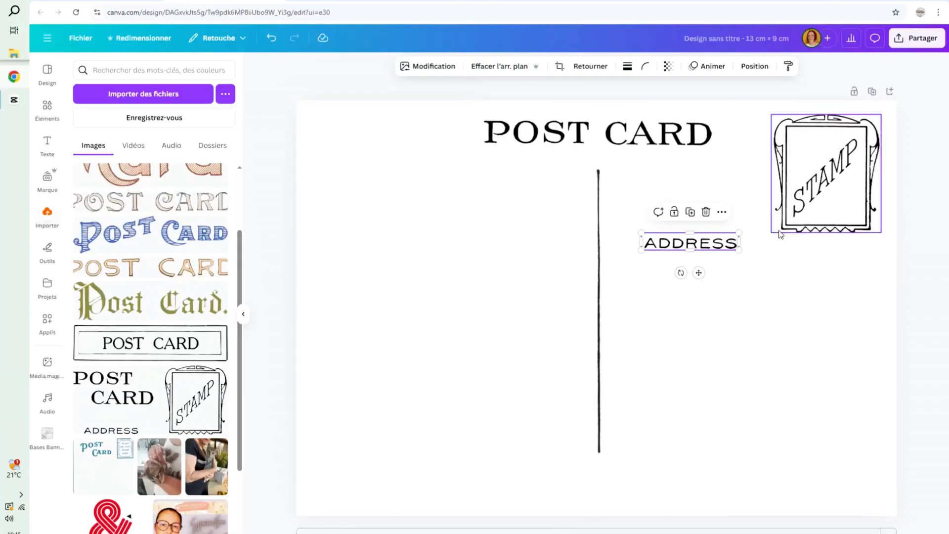
click(786, 218)
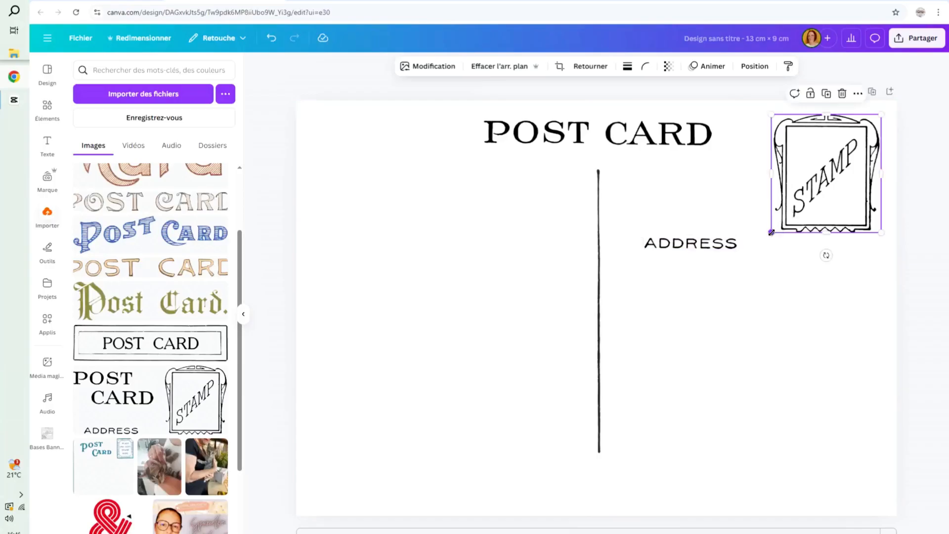
drag(771, 232, 782, 223)
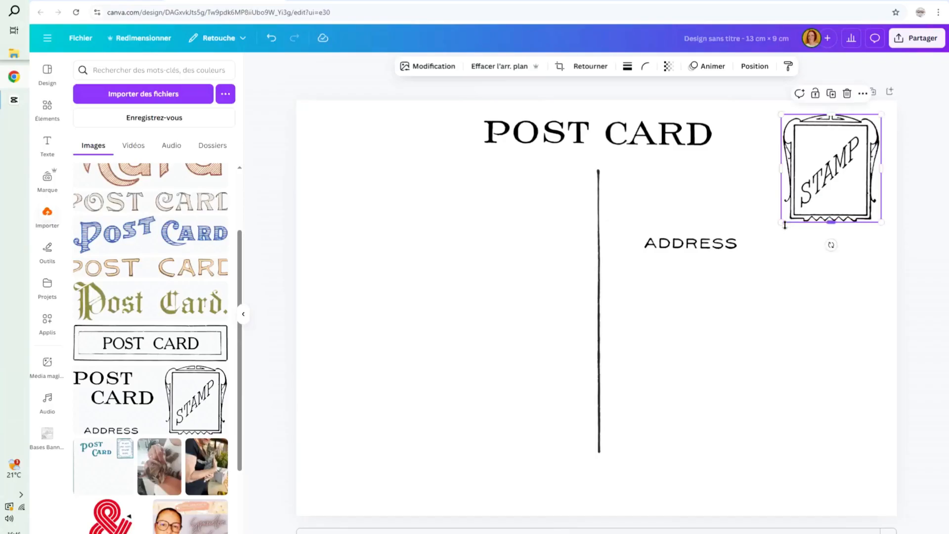
drag(824, 190, 824, 188)
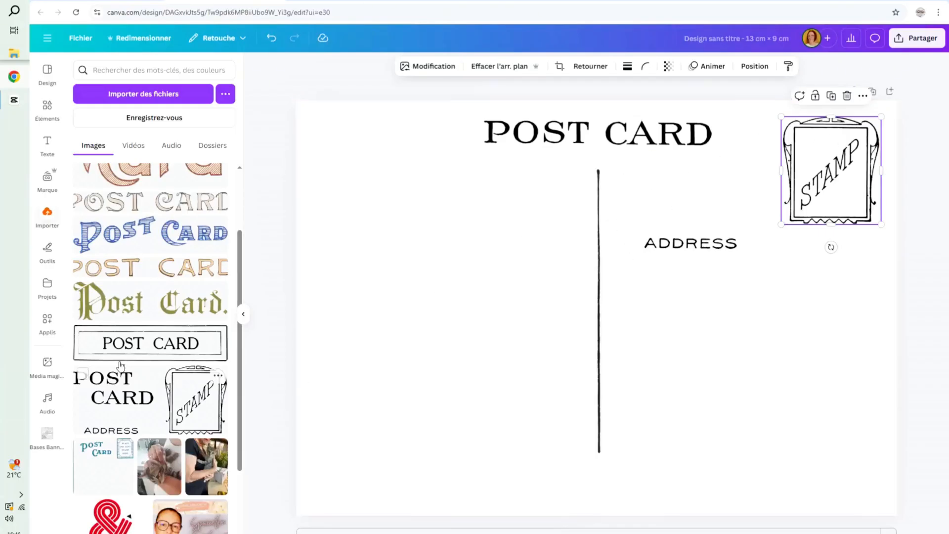
Insert the framed POST CARD image from the uploads and crop its thick outer border off on all four sides.
click(130, 349)
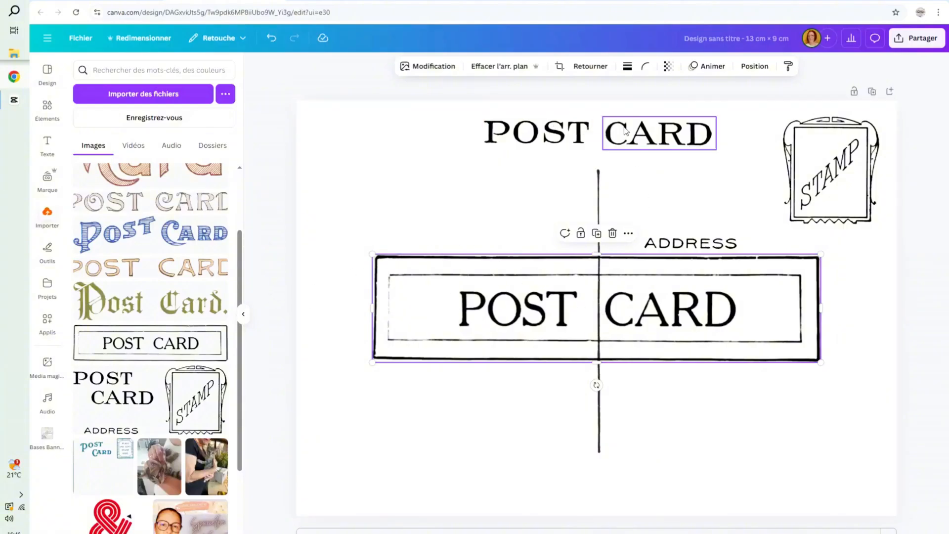
click(612, 234)
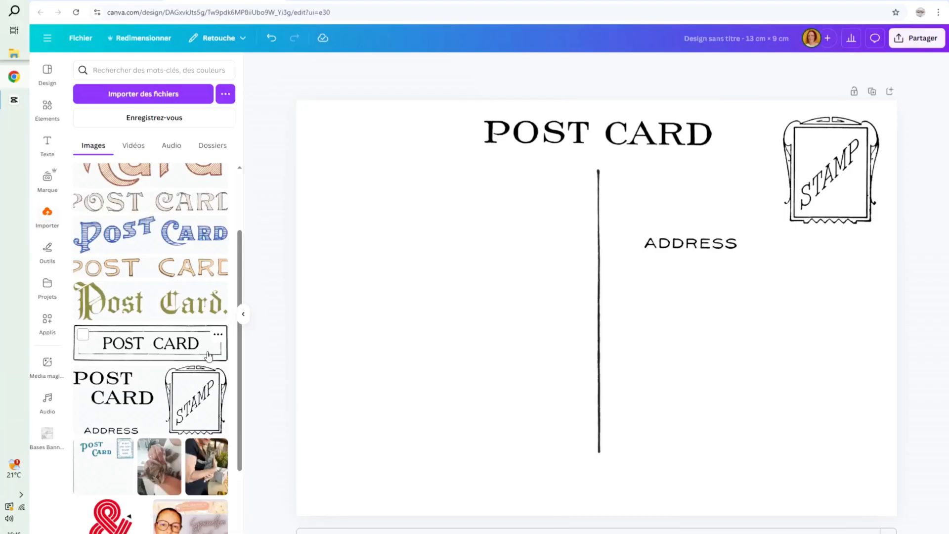
click(138, 349)
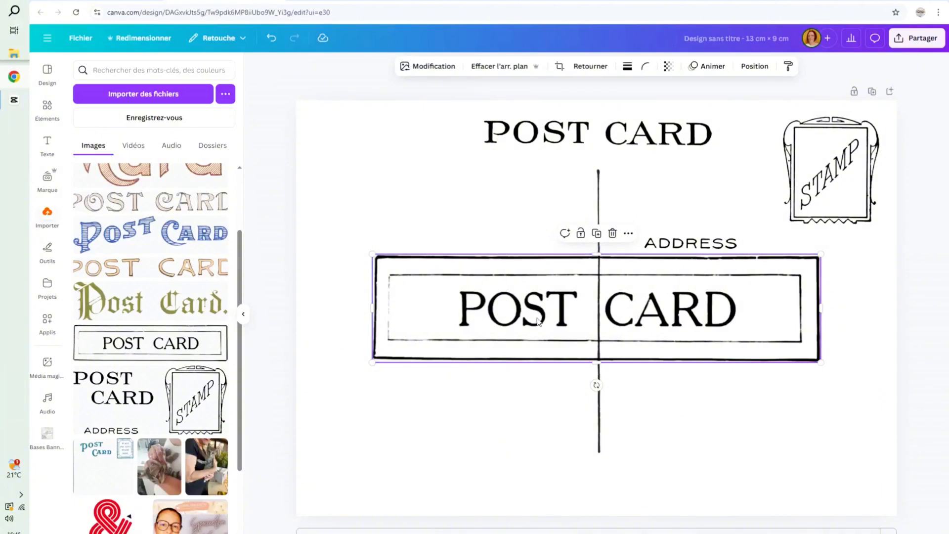
drag(596, 254, 599, 265)
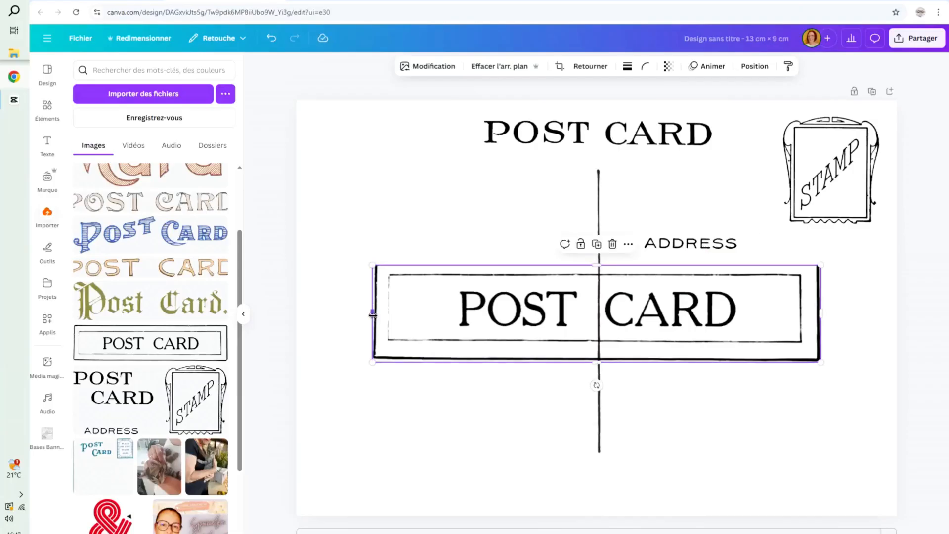
drag(374, 312, 383, 313)
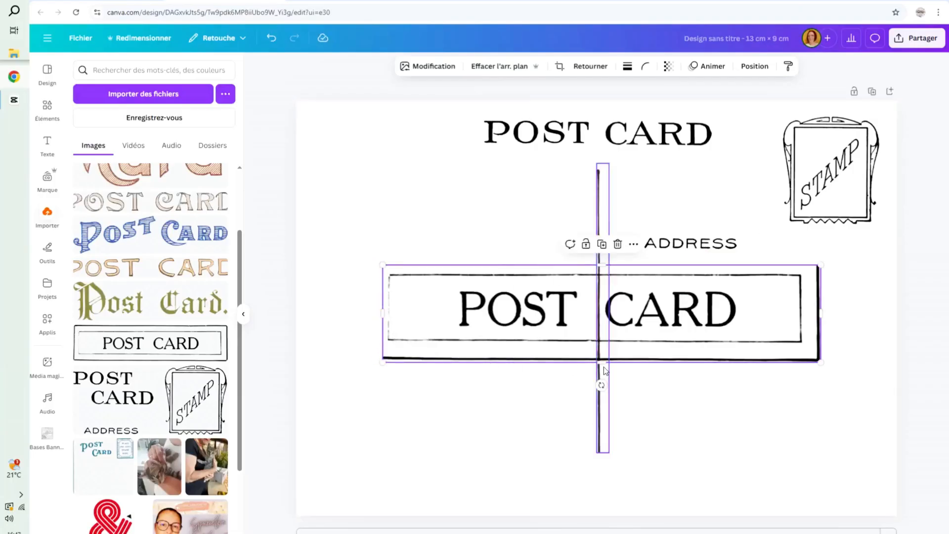
drag(601, 362, 601, 351)
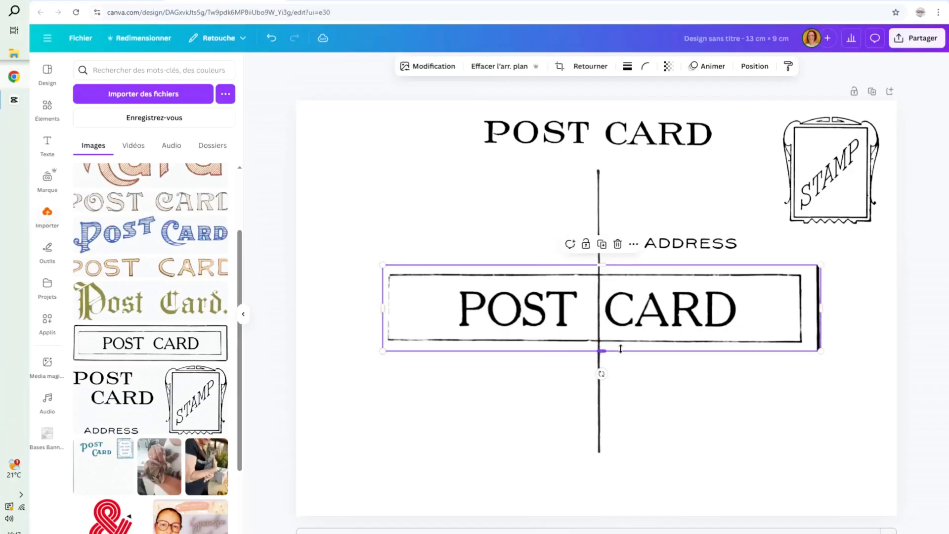
drag(819, 308, 809, 307)
click(764, 445)
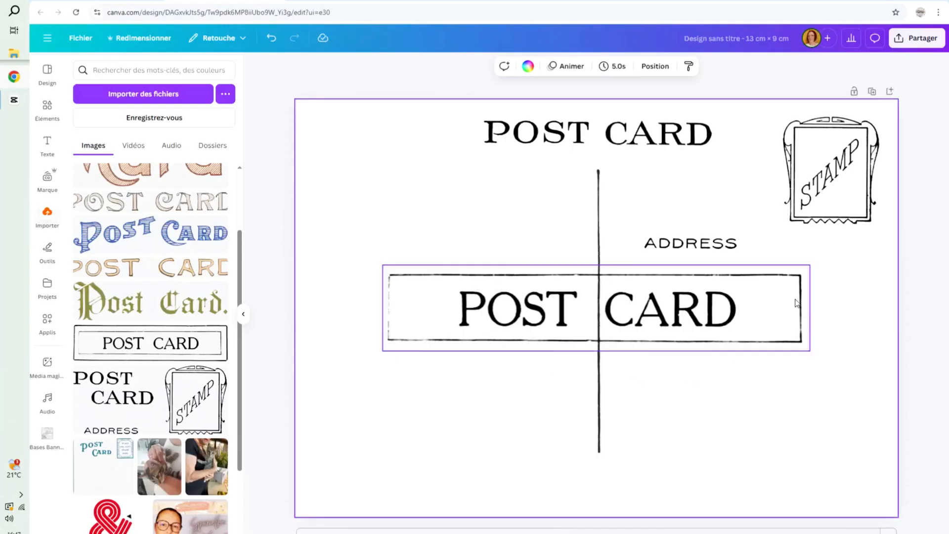
Crop the thin inner frame off the inserted POST CARD image so only the two words remain.
click(645, 319)
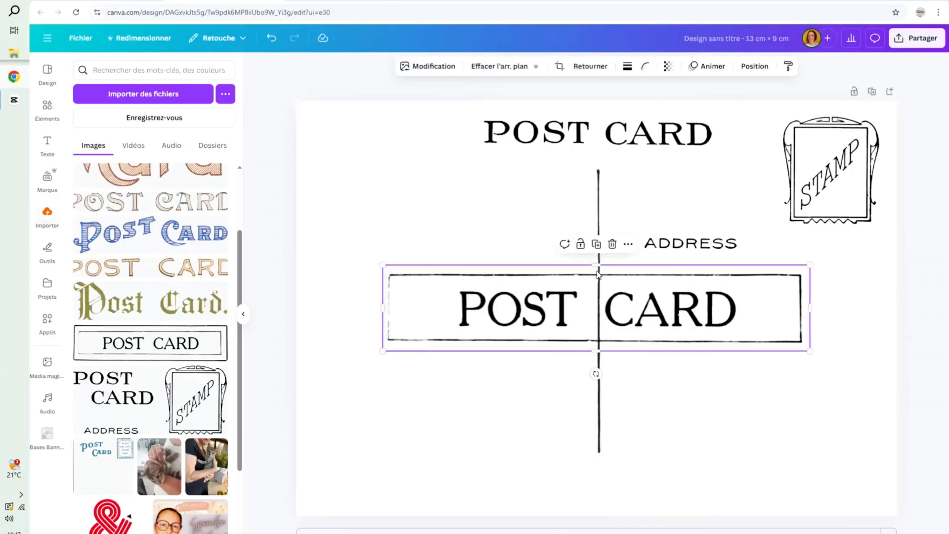
drag(597, 271, 602, 283)
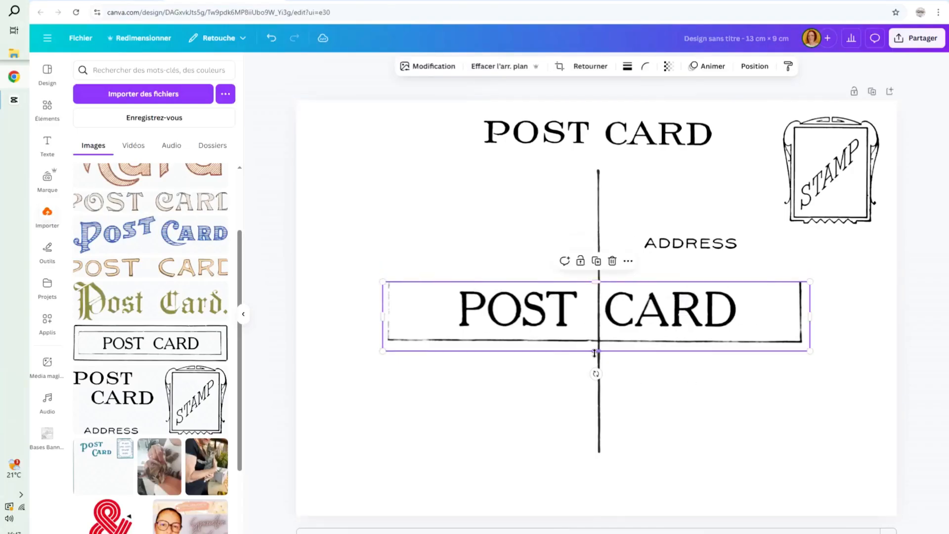
drag(596, 350, 596, 335)
drag(383, 308, 453, 308)
drag(810, 309, 745, 308)
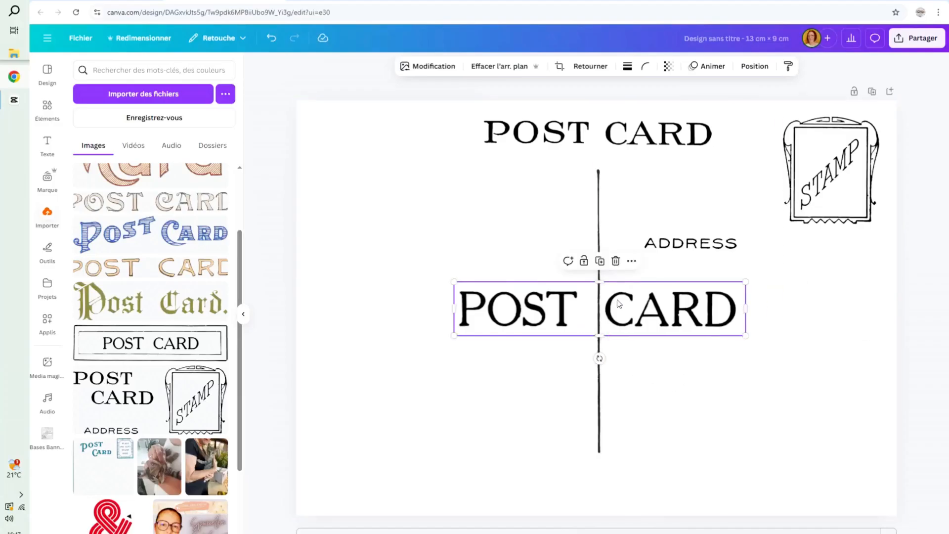
Duplicate the cropped POST CARD image, place the copy below the original and crop it to the word POST.
click(599, 262)
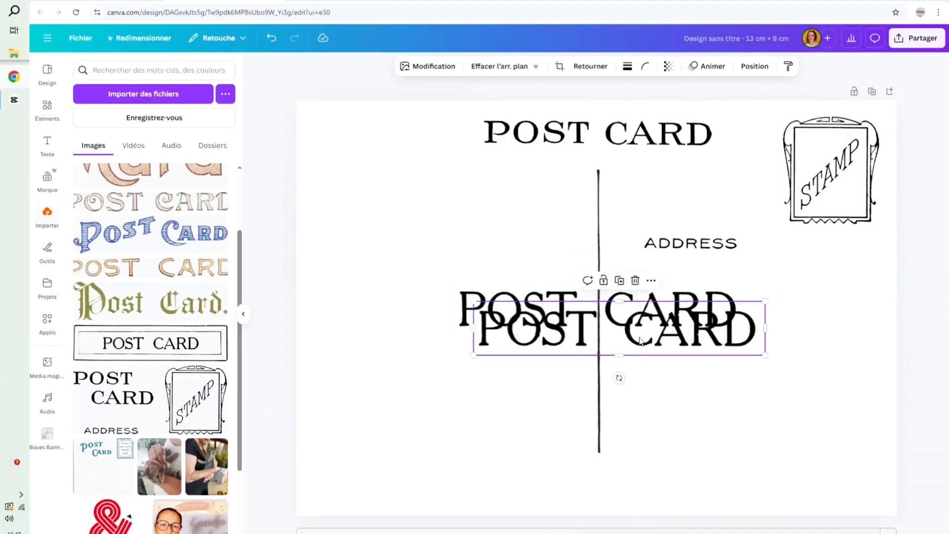
drag(640, 340, 716, 378)
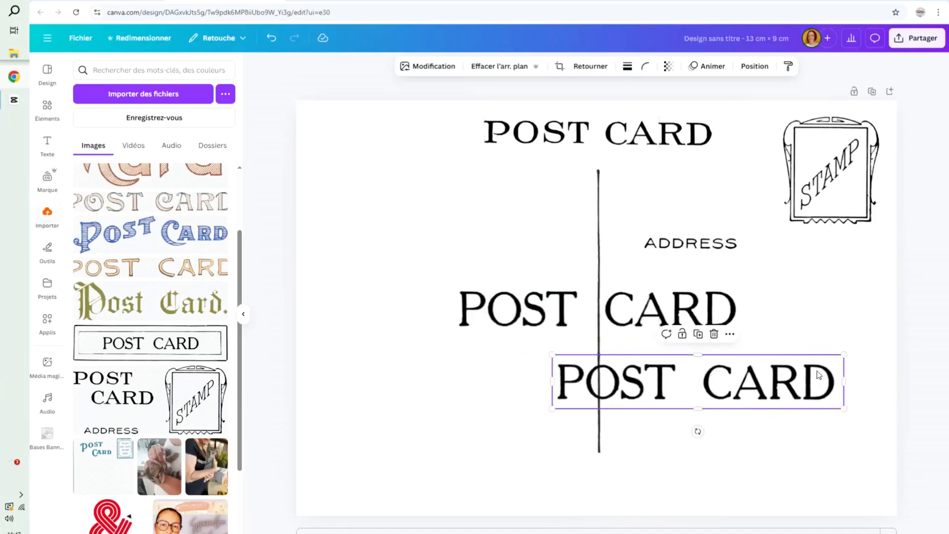
drag(845, 381, 682, 380)
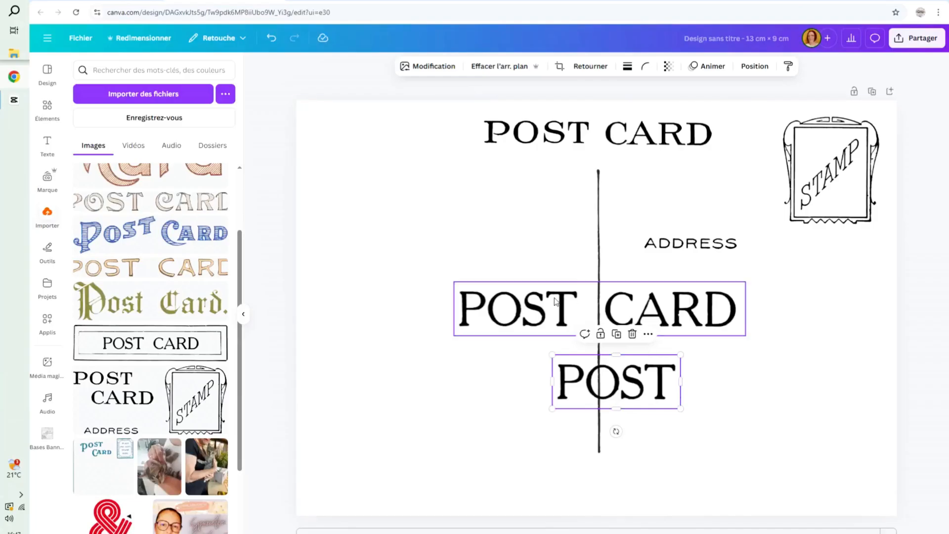
Crop the original image to the word CARD and place POST and CARD on opposite sides of the divider line.
click(556, 301)
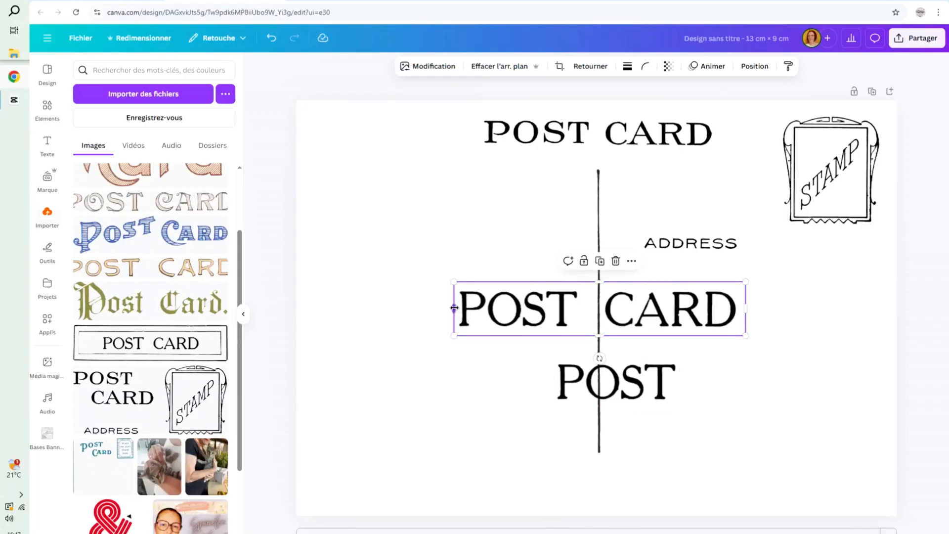
drag(453, 308, 601, 304)
click(743, 351)
drag(672, 309, 760, 316)
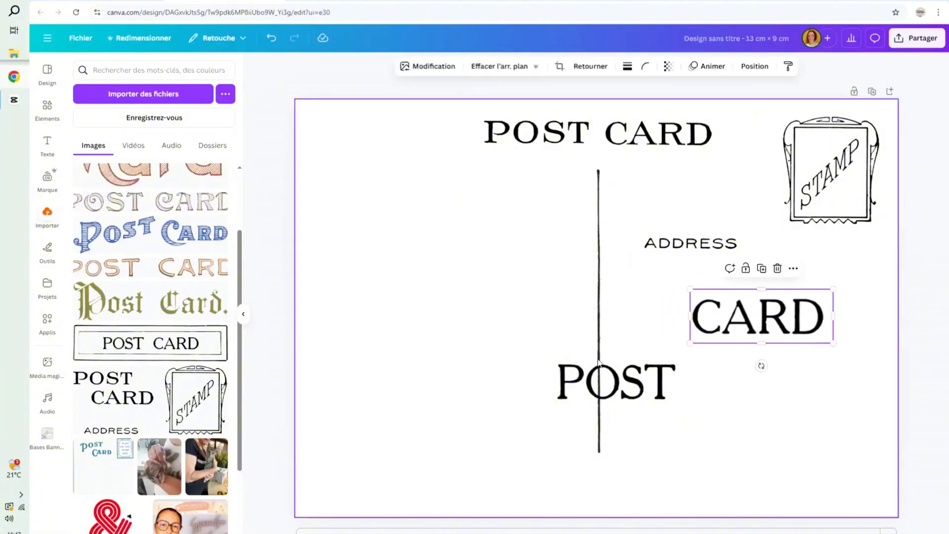
drag(635, 387, 499, 329)
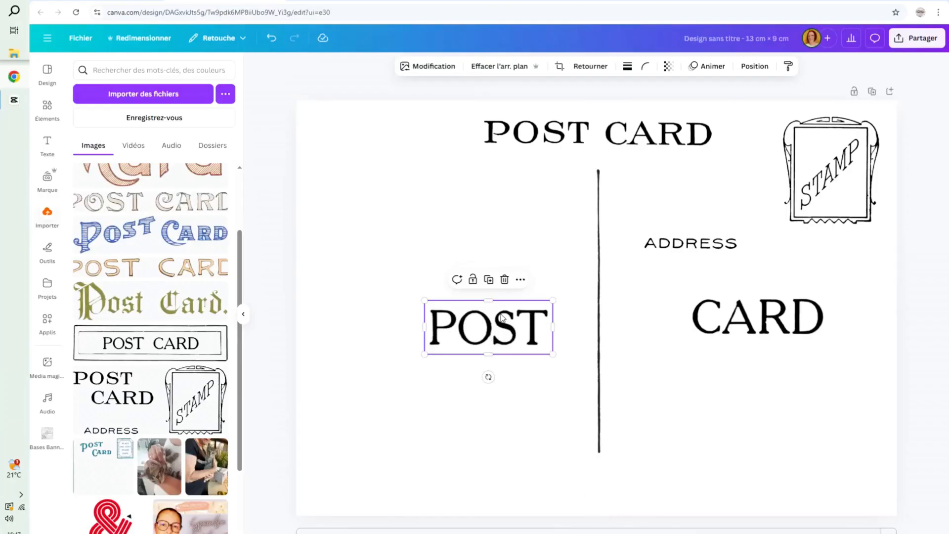
Delete the separate POST and CARD crops from the middle of the page.
click(504, 280)
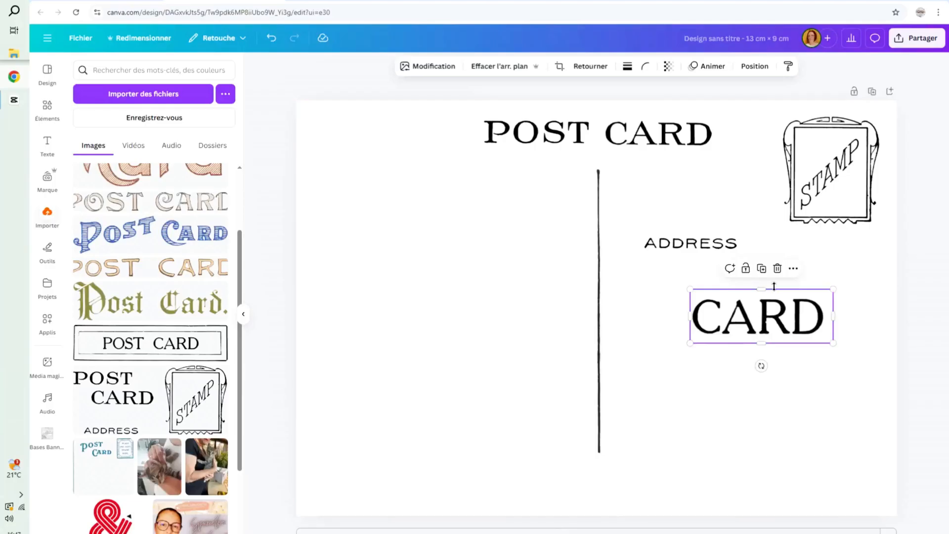
click(777, 268)
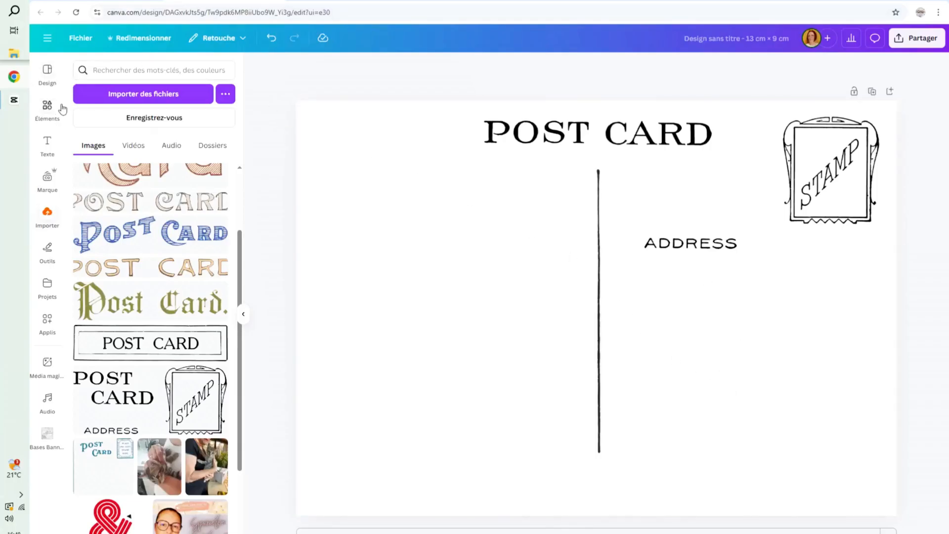
Search the elements library for "trois traits fin noir".
click(46, 110)
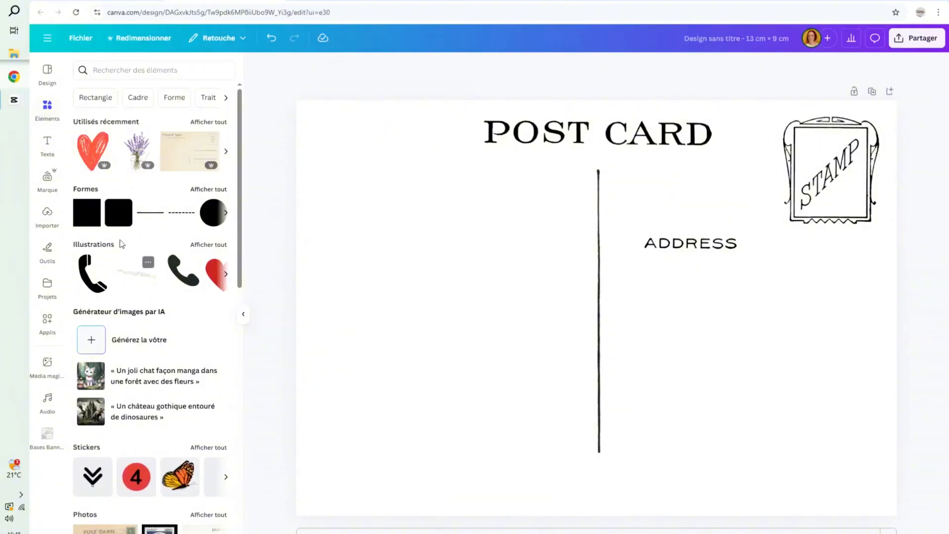
click(119, 72)
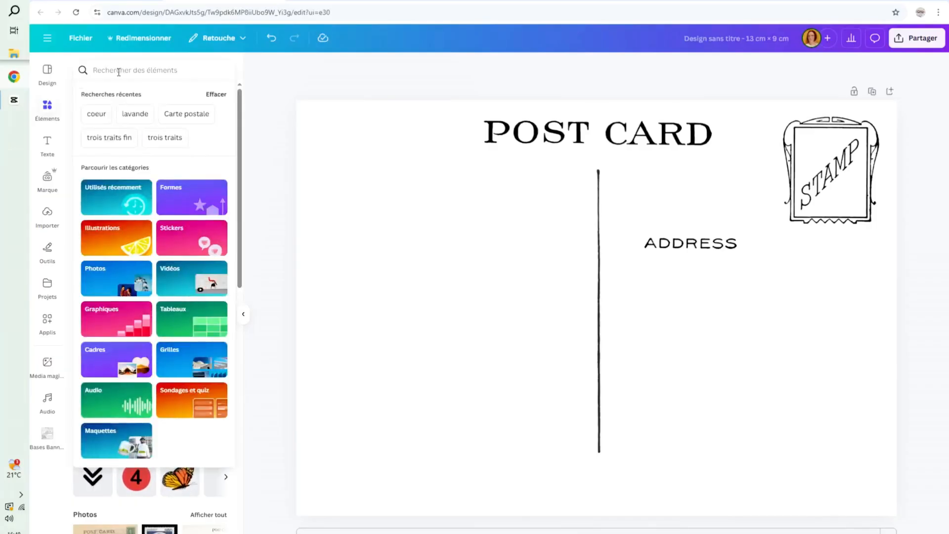
text(troi)
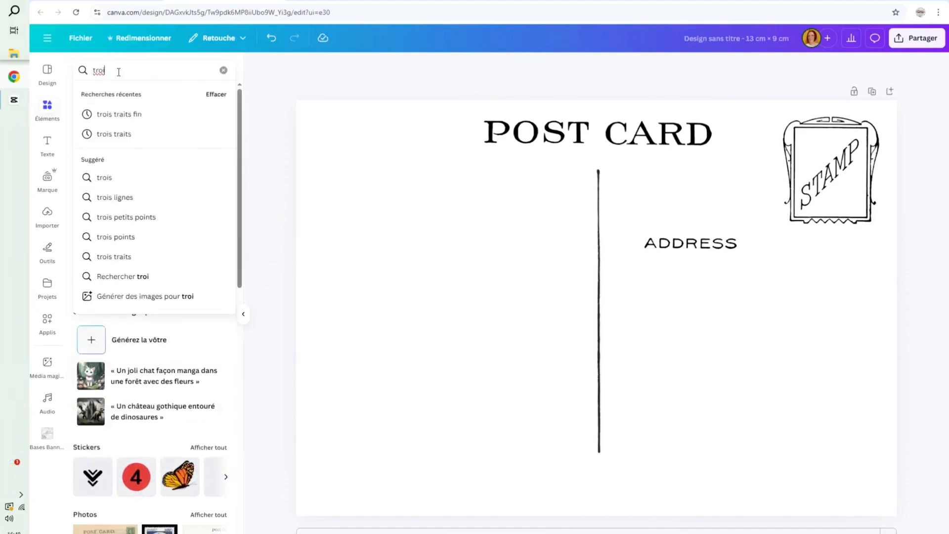
text(s tra)
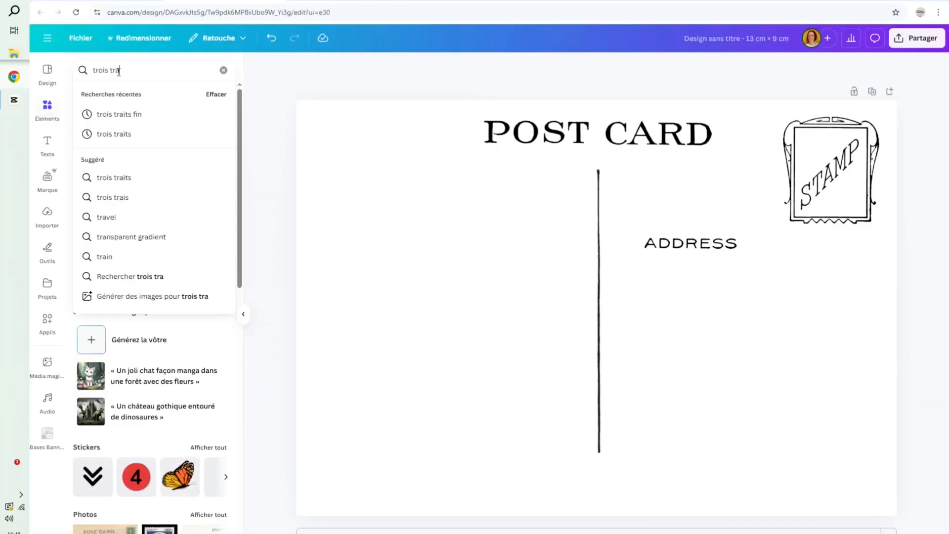
text(its )
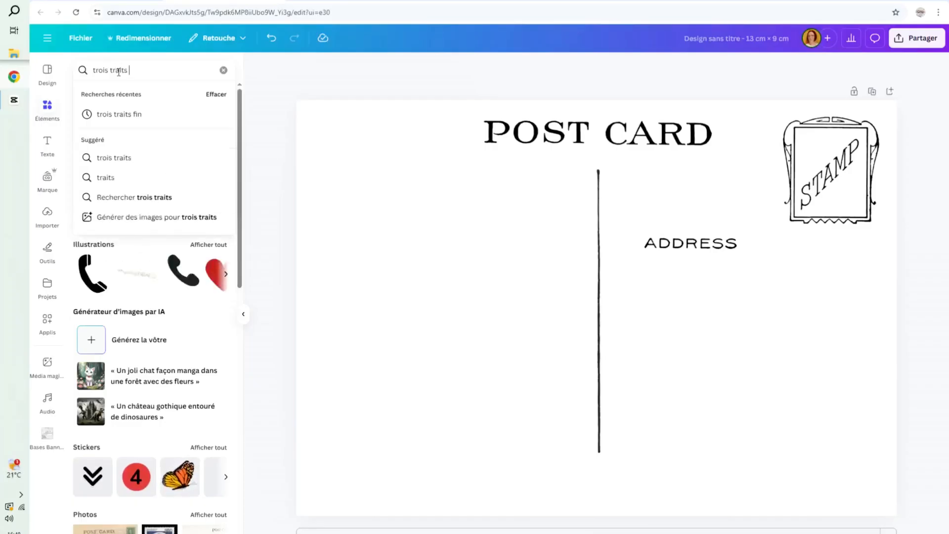
text(fin noir)
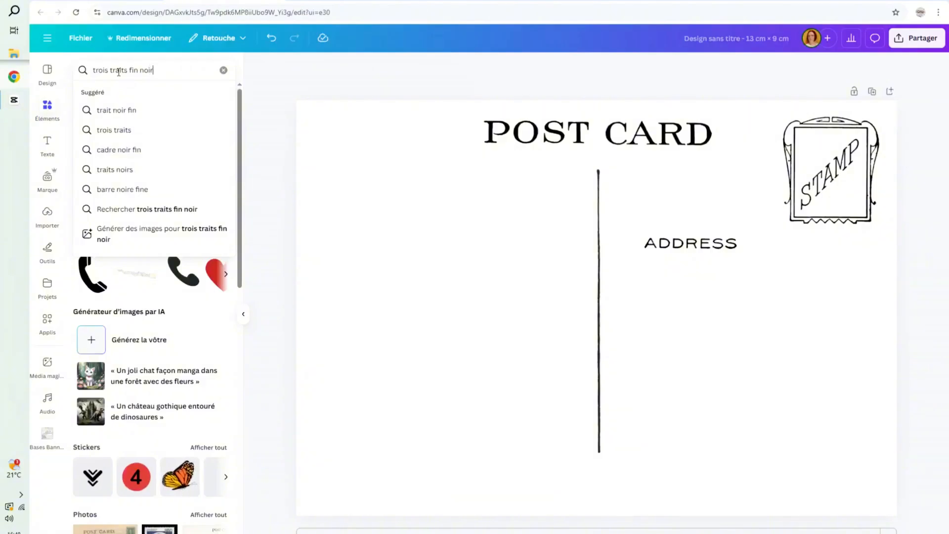
key(Return)
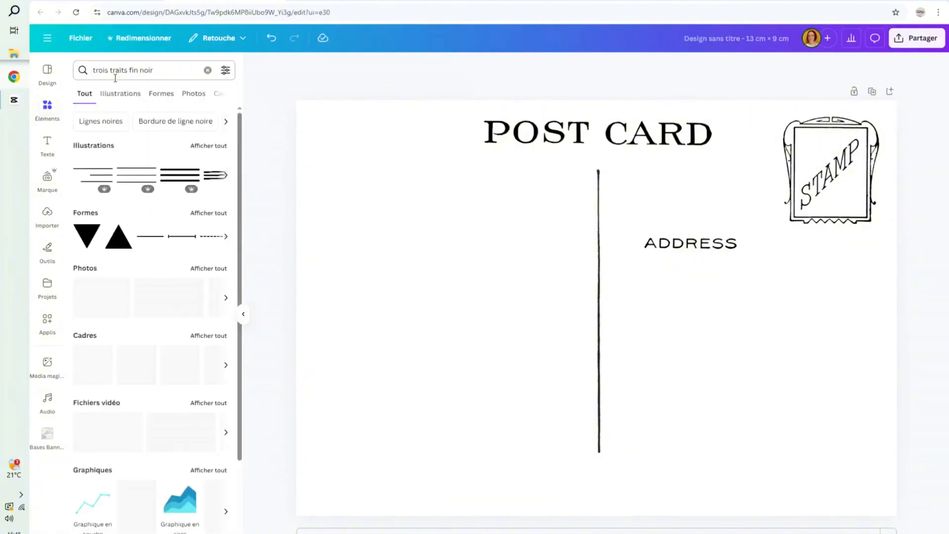
From the full illustration results, insert the graphic of three widely spaced thick black lines and place it below the ADDRESS label.
click(224, 146)
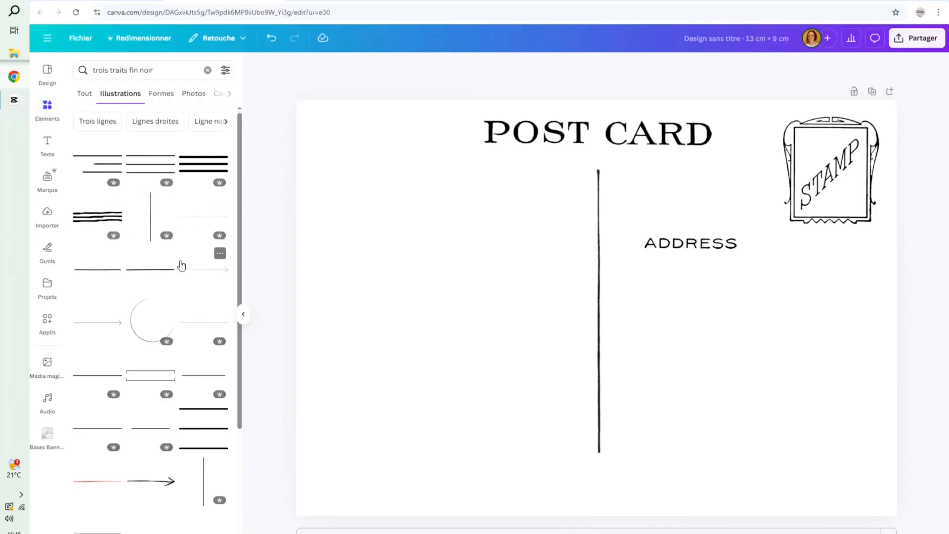
click(211, 435)
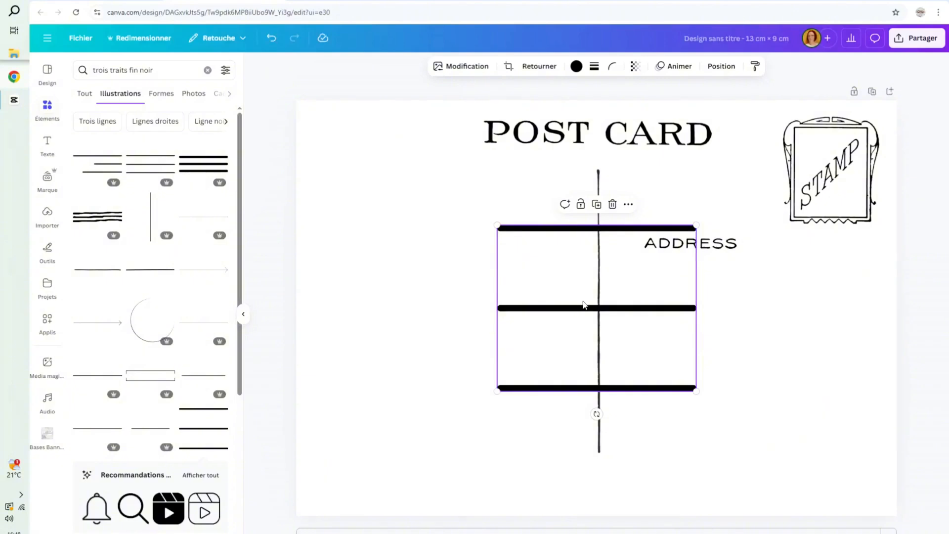
drag(583, 304, 726, 352)
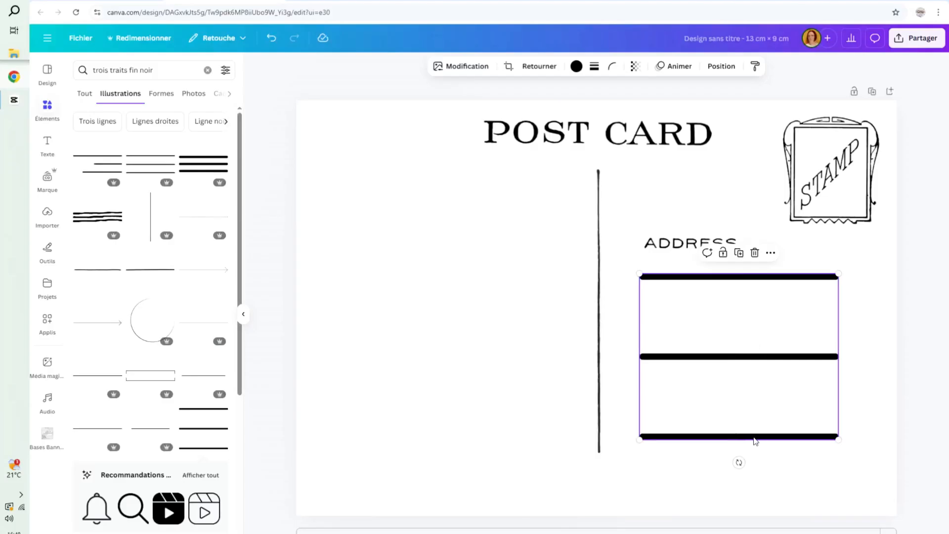
Delete the graphic of three thick black lines below the ADDRESS label.
drag(839, 438, 834, 391)
click(742, 253)
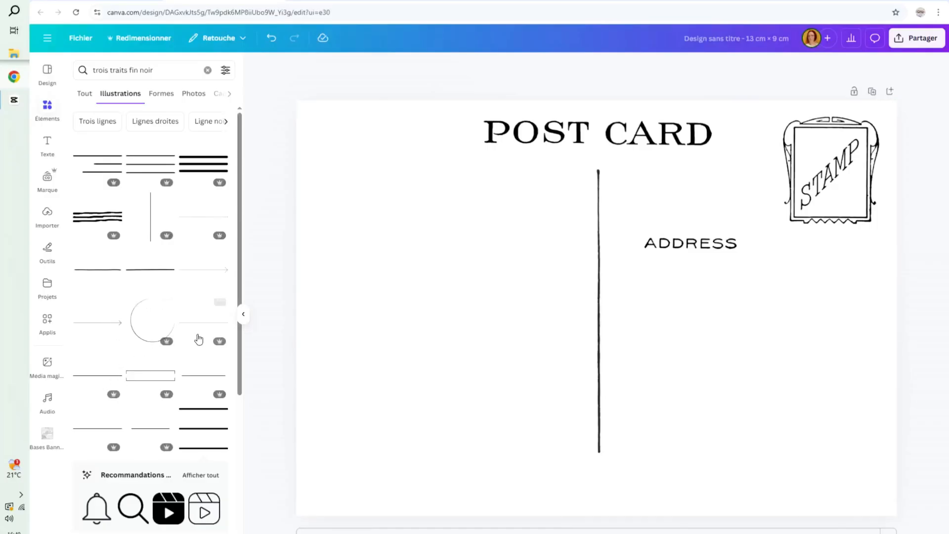
Browse the "trois traits fin noir" illustration results for thinner lines suitable for the address area.
scroll(114, 341, down, 5)
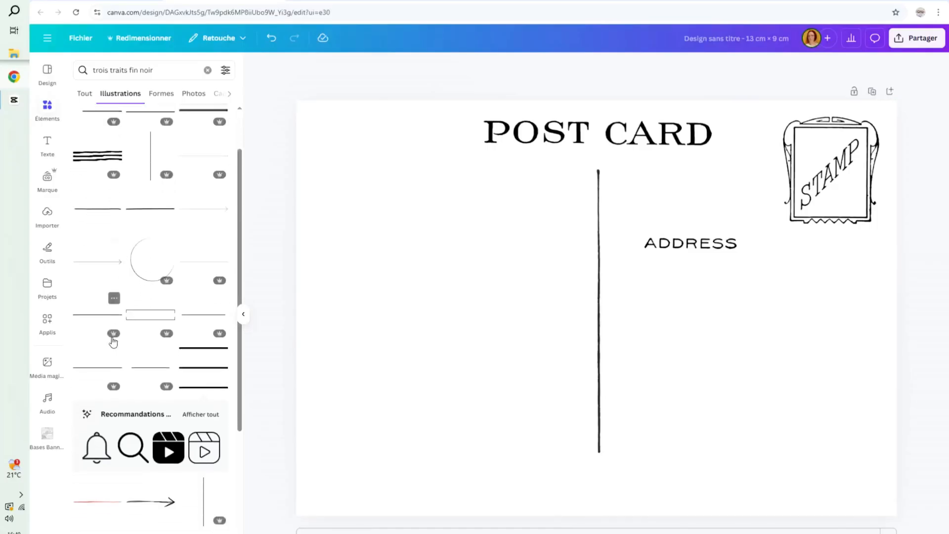
scroll(164, 257, down, 2)
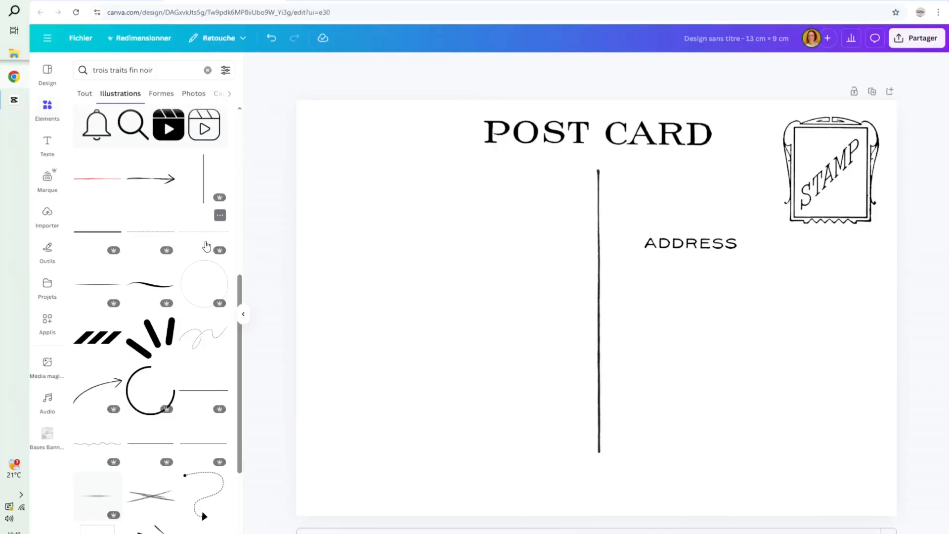
scroll(203, 252, down, 5)
scroll(194, 257, down, 2)
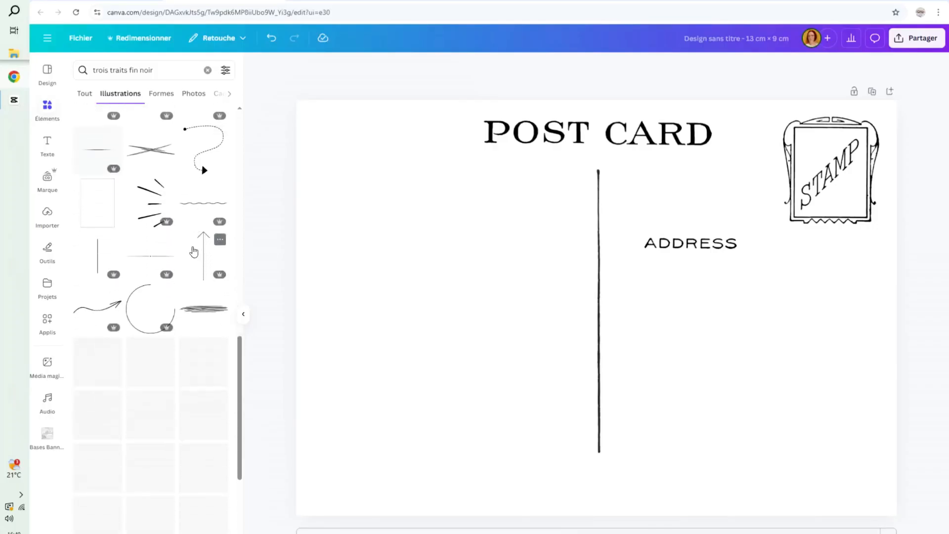
scroll(140, 239, down, 3)
scroll(167, 239, down, 3)
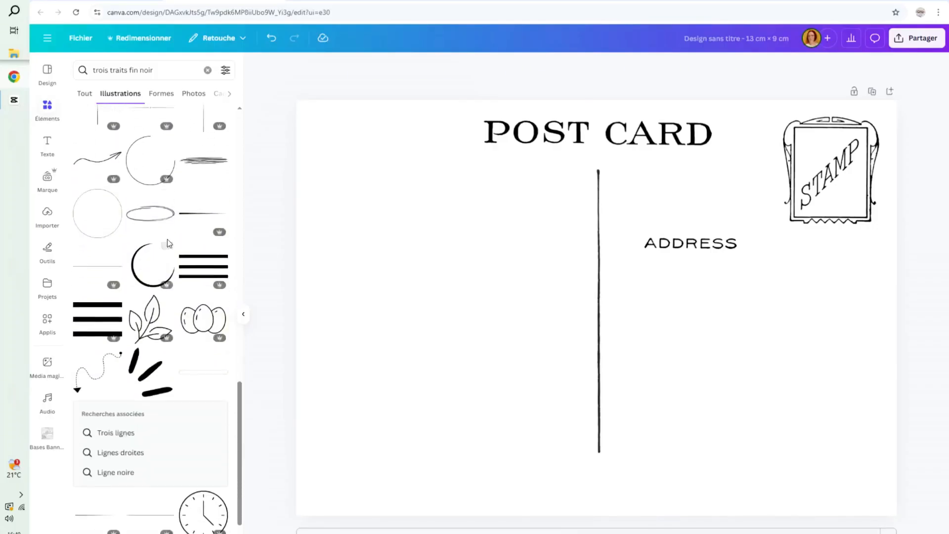
scroll(168, 243, down, 3)
scroll(168, 242, down, 5)
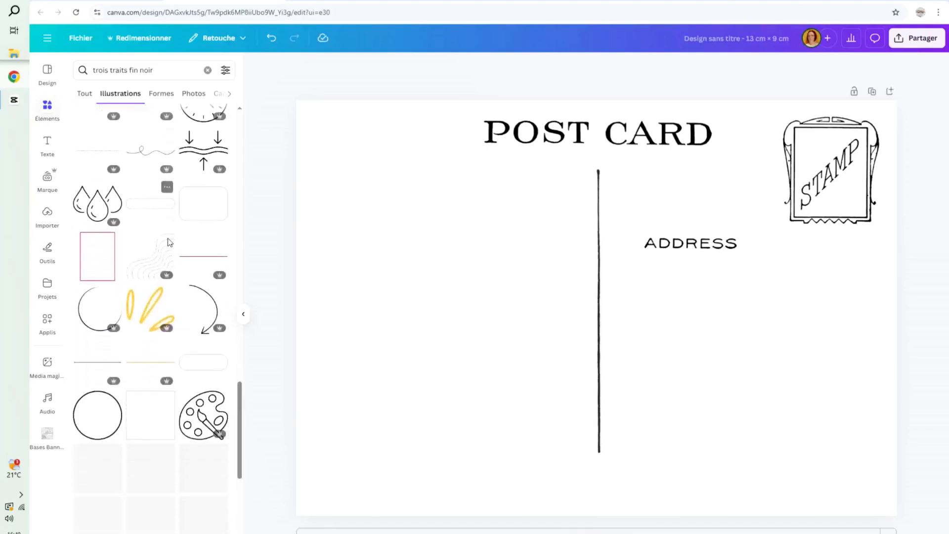
scroll(169, 241, down, 5)
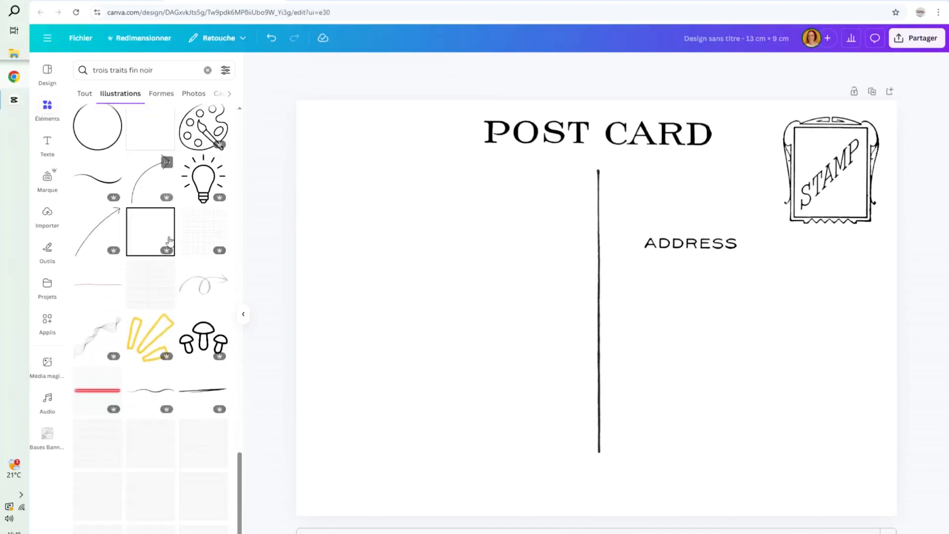
scroll(197, 221, down, 10)
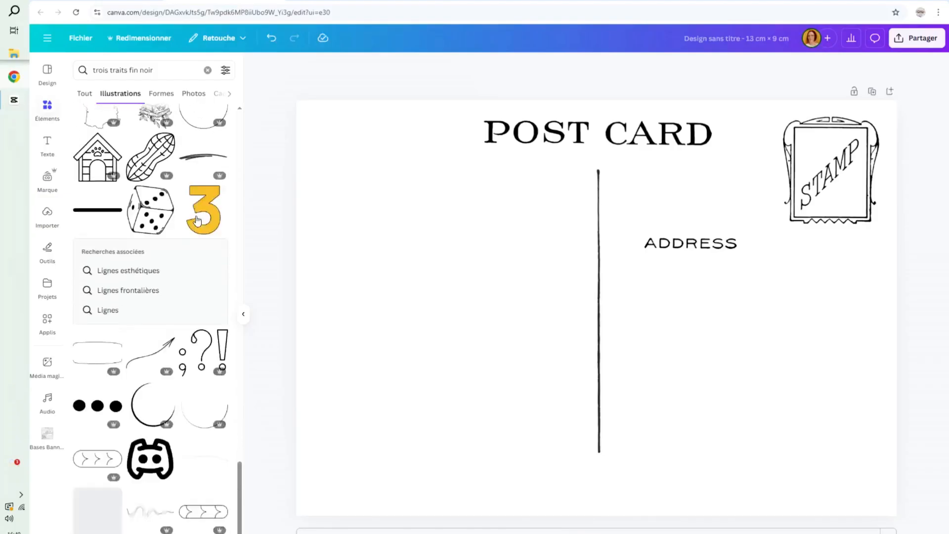
scroll(198, 219, down, 1)
scroll(202, 199, up, 3)
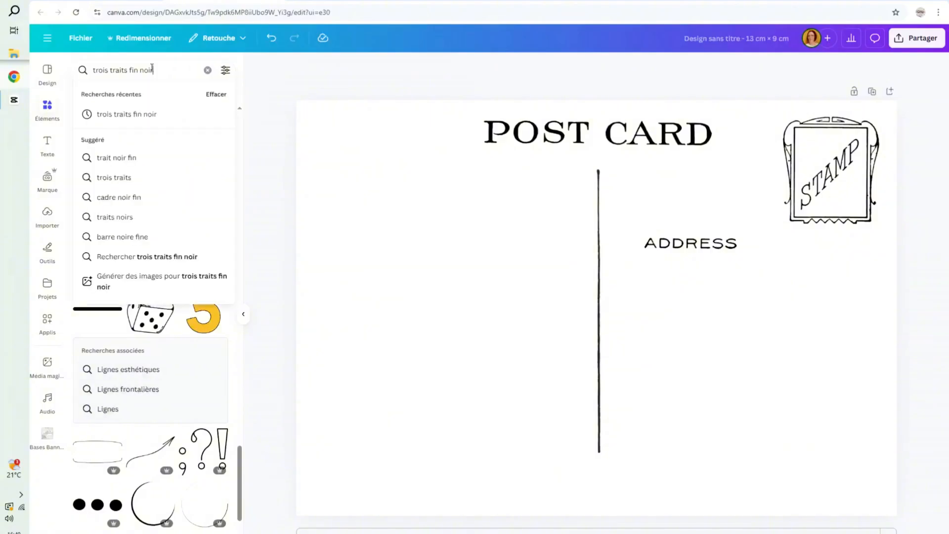
Search the elements library for "ligne droite" instead.
drag(167, 67, 87, 67)
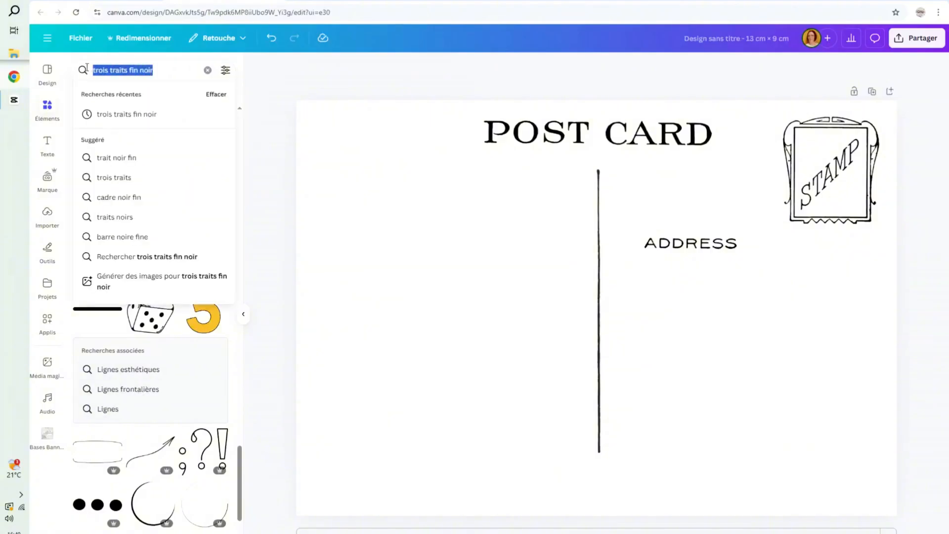
text(ligne)
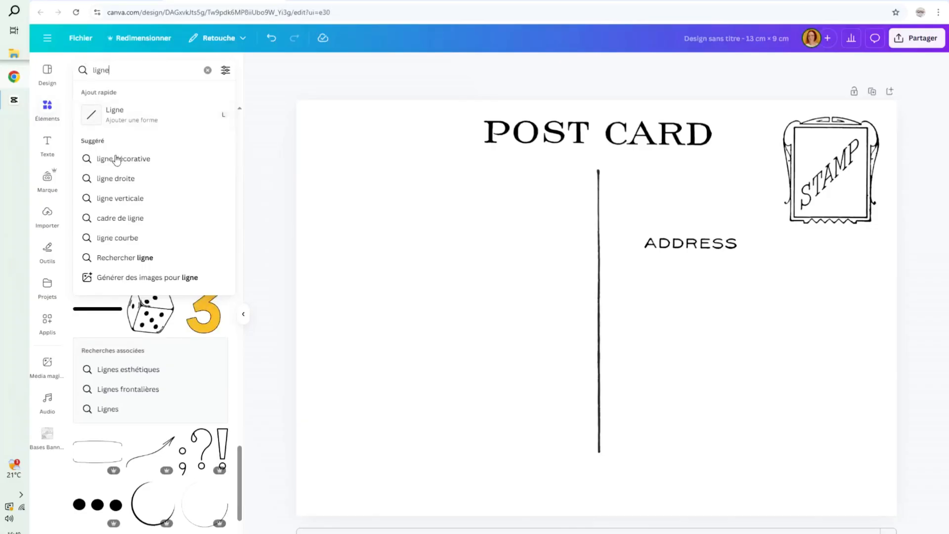
click(124, 179)
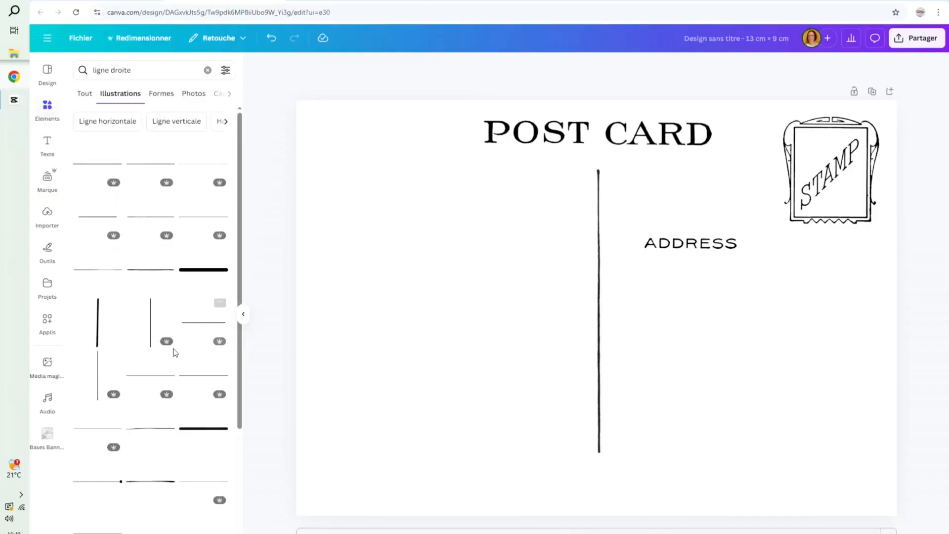
Try out a straight line with a marked end and a scribbled line from the magic recommendations, removing each from the page.
click(92, 483)
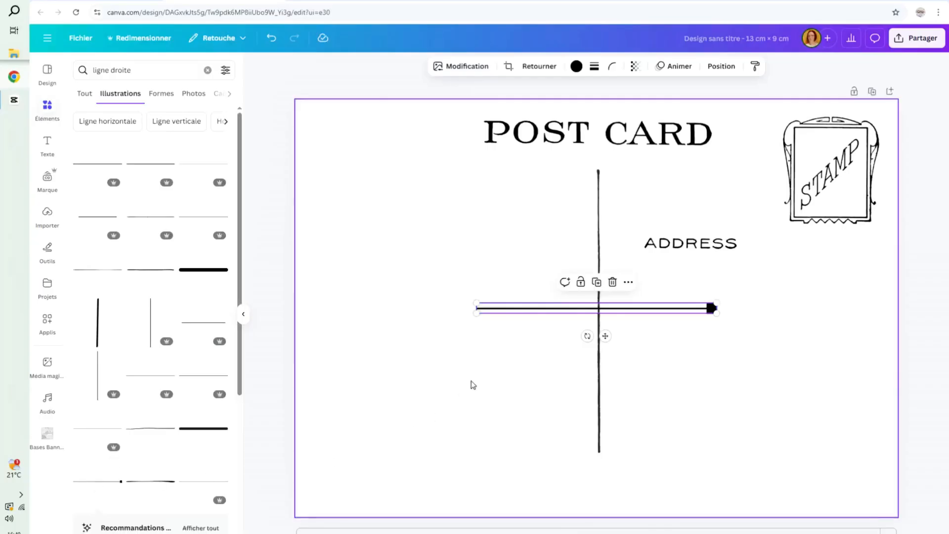
drag(602, 311, 750, 311)
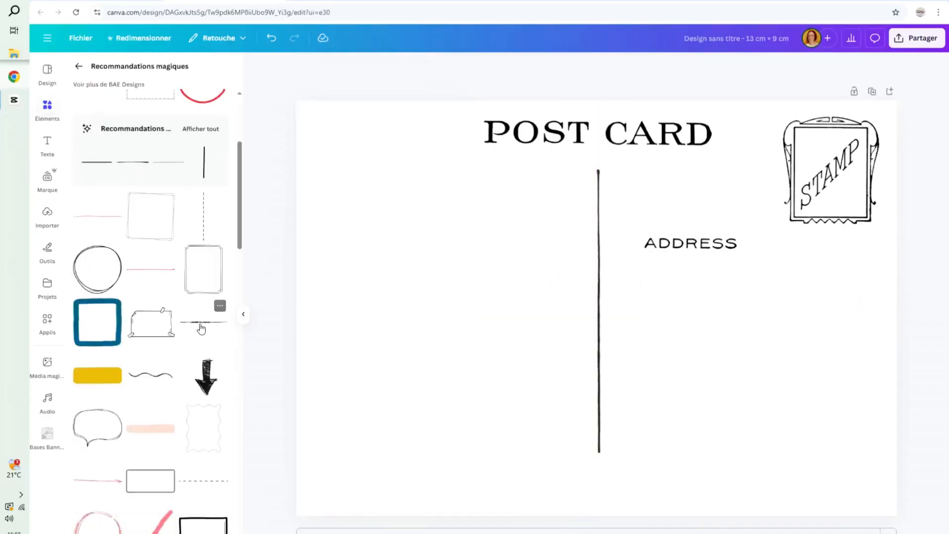
click(201, 326)
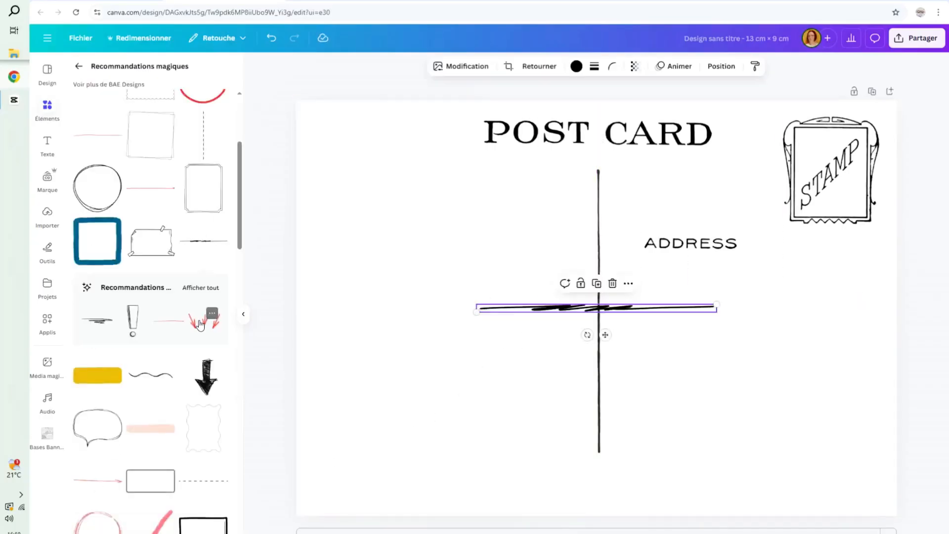
click(612, 284)
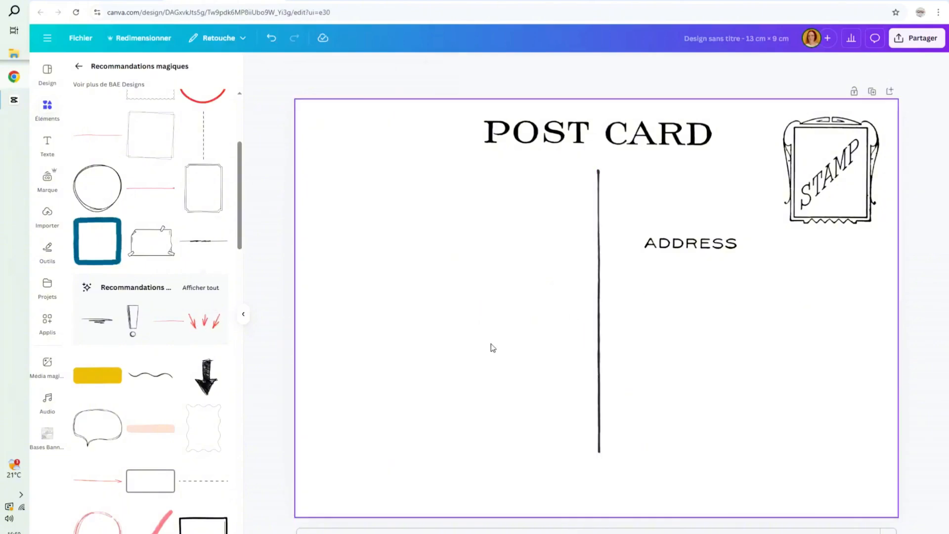
Insert a dashed line from the recommendations below the ADDRESS label and duplicate it twice downward to form three evenly spaced address lines.
click(213, 482)
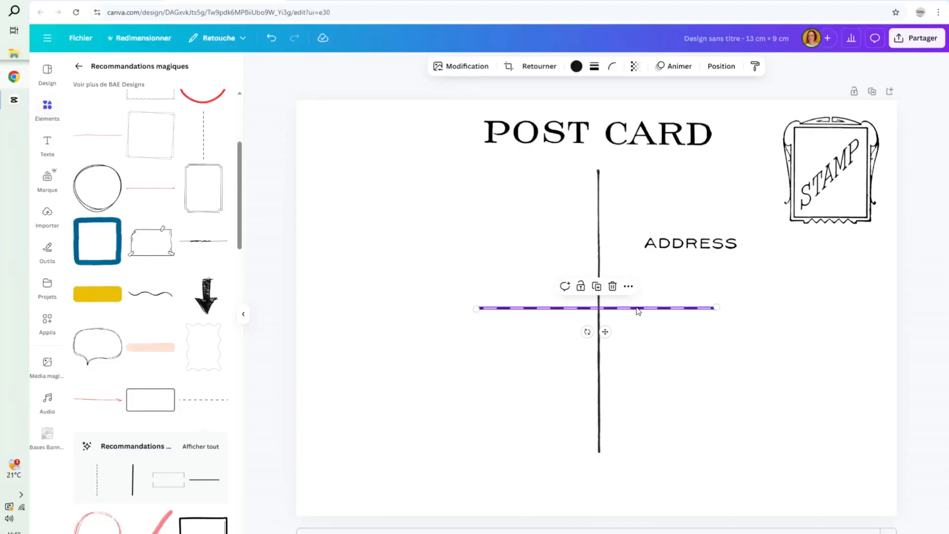
drag(638, 310, 785, 307)
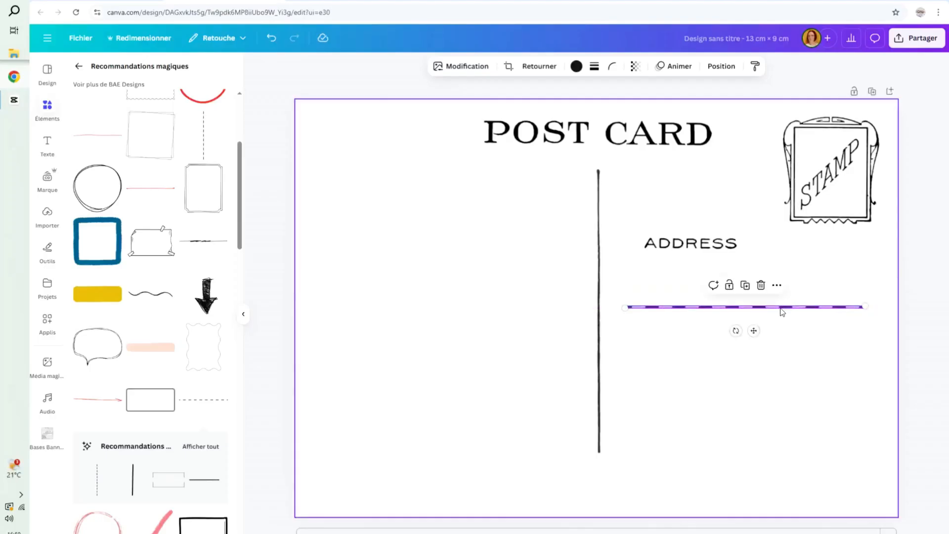
click(745, 285)
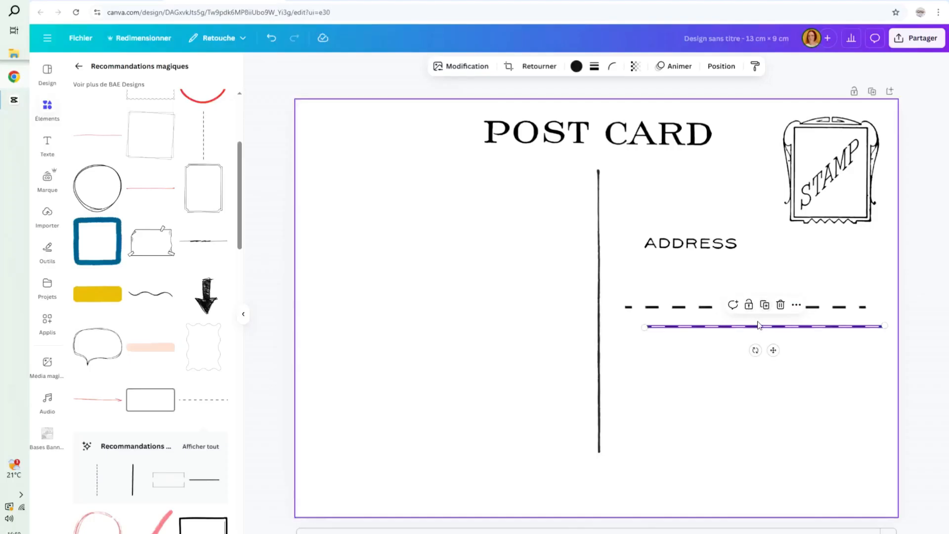
drag(774, 352, 756, 385)
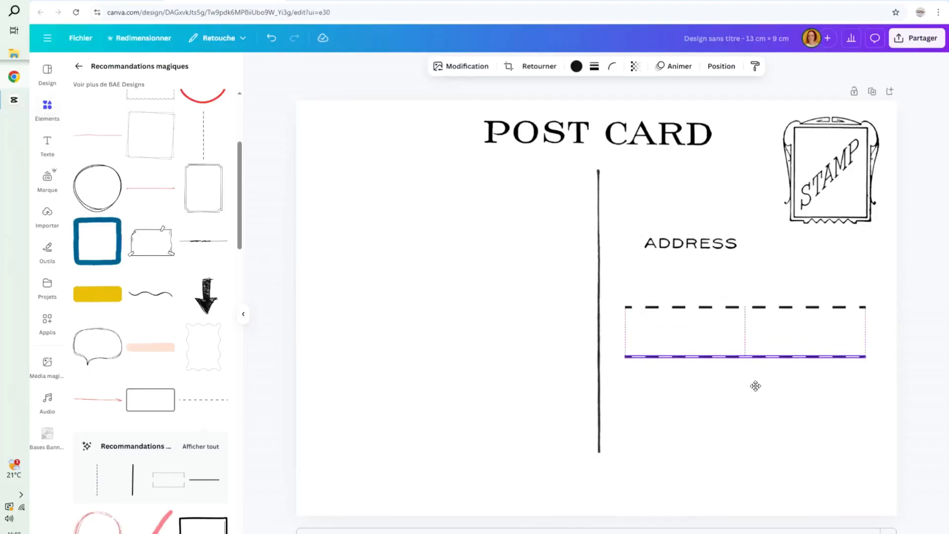
drag(756, 385, 752, 382)
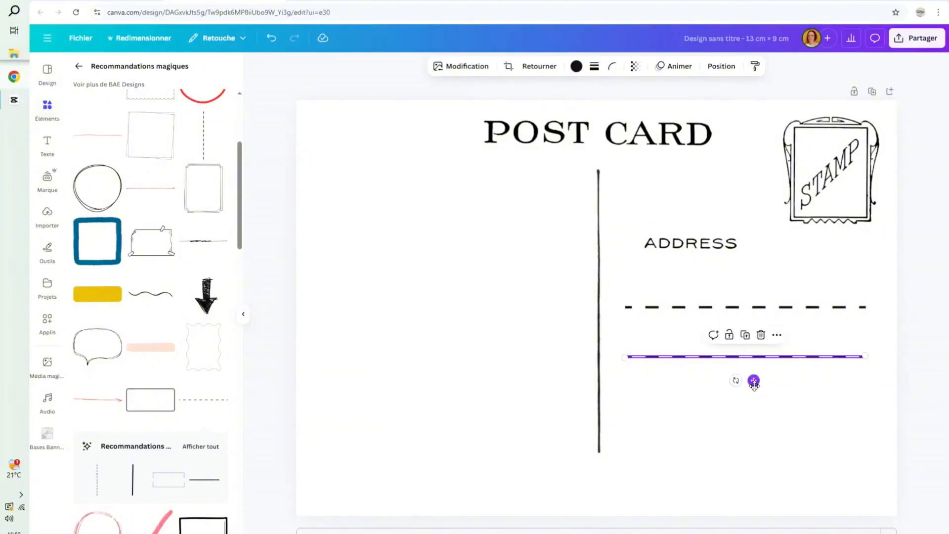
click(744, 335)
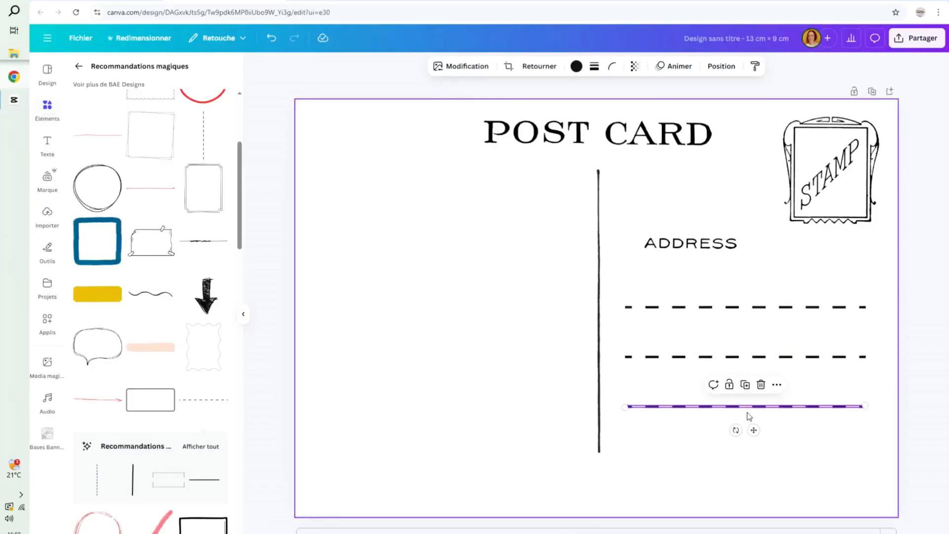
click(689, 478)
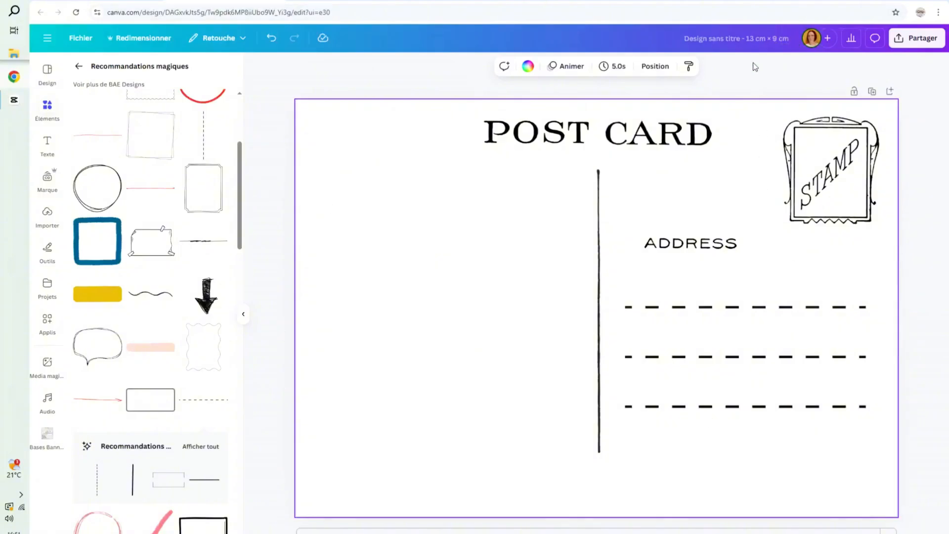
Download the finished postcard design as a PNG at size 1.
click(901, 43)
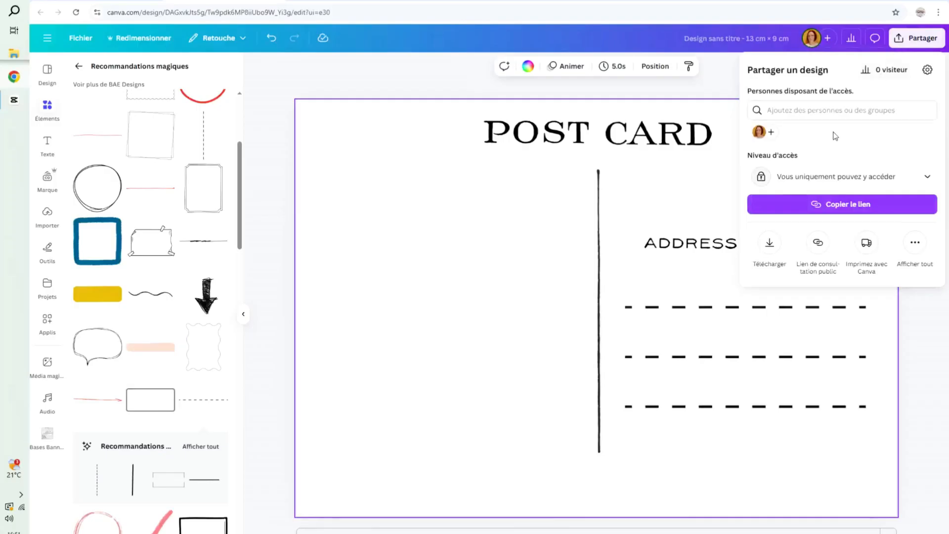
click(770, 248)
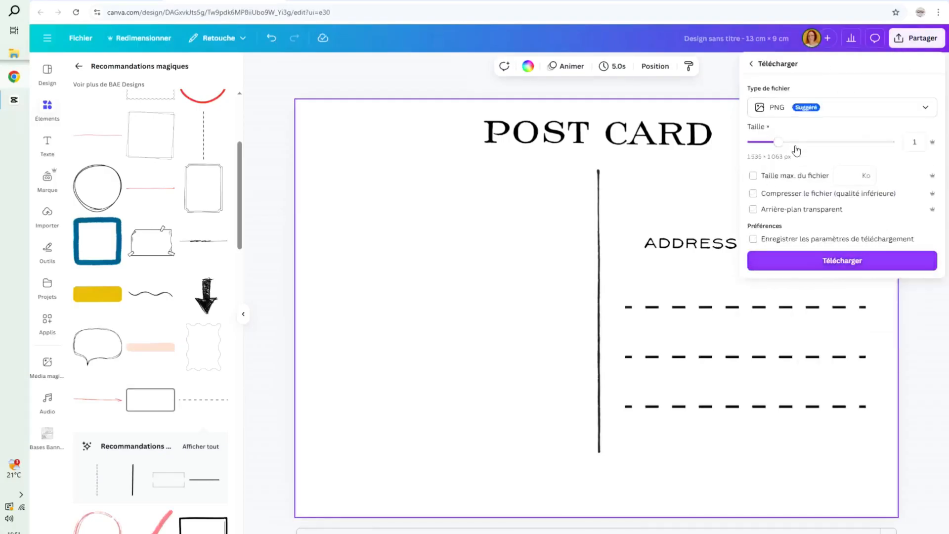
click(839, 265)
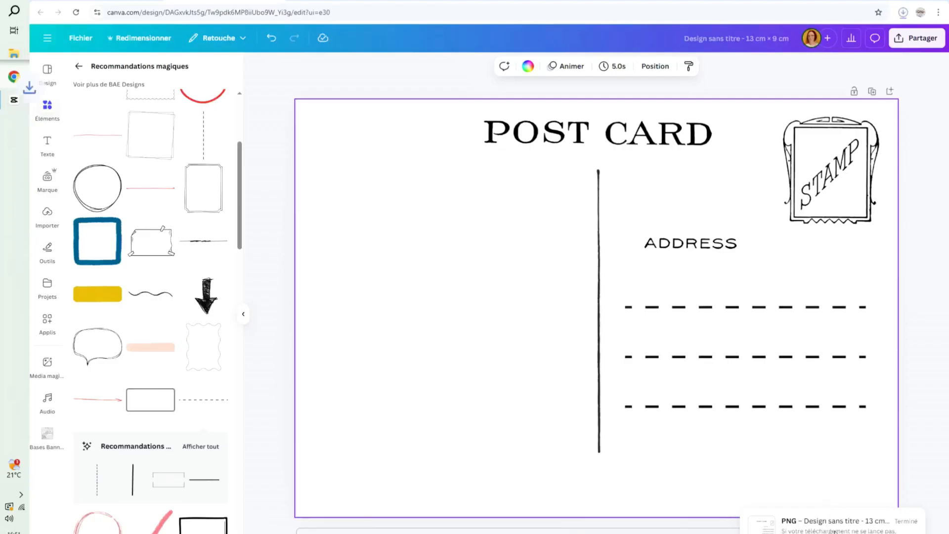
Switch to File Explorer, open the Design sans titre image from Téléchargements, inspect it enlarged and close the viewer.
click(14, 56)
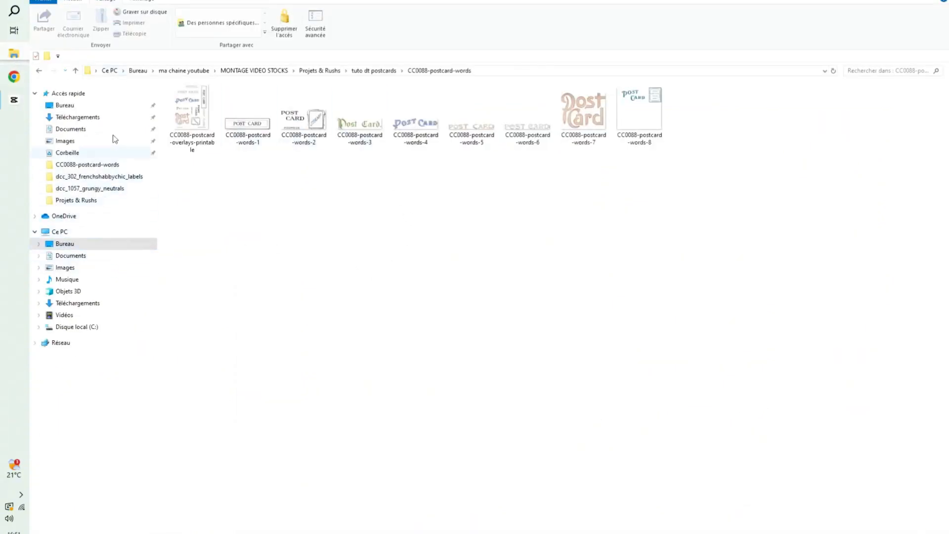
click(109, 118)
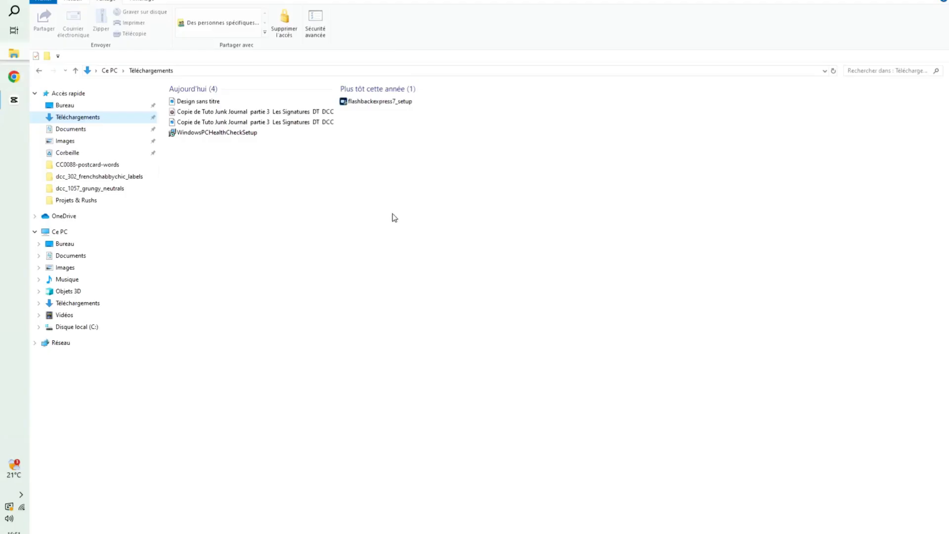
click(236, 101)
key(Return)
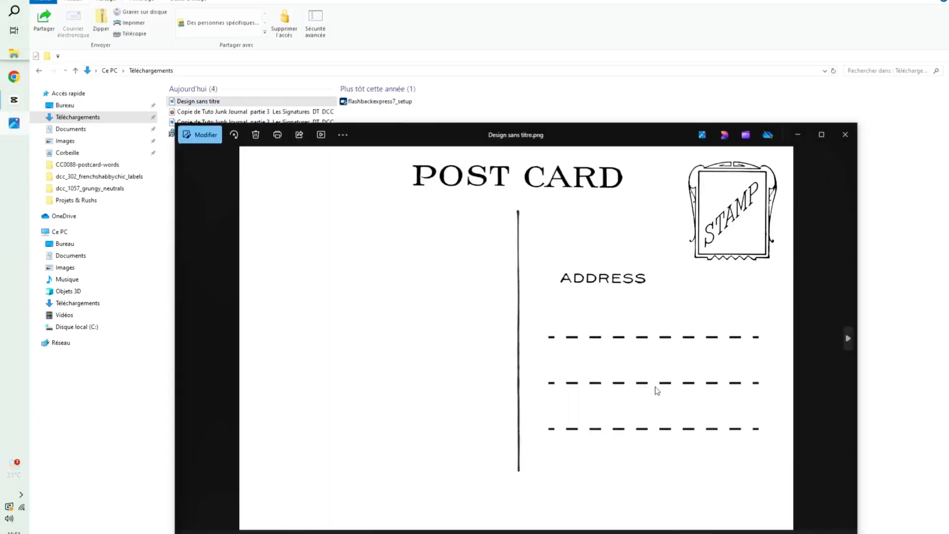
click(821, 135)
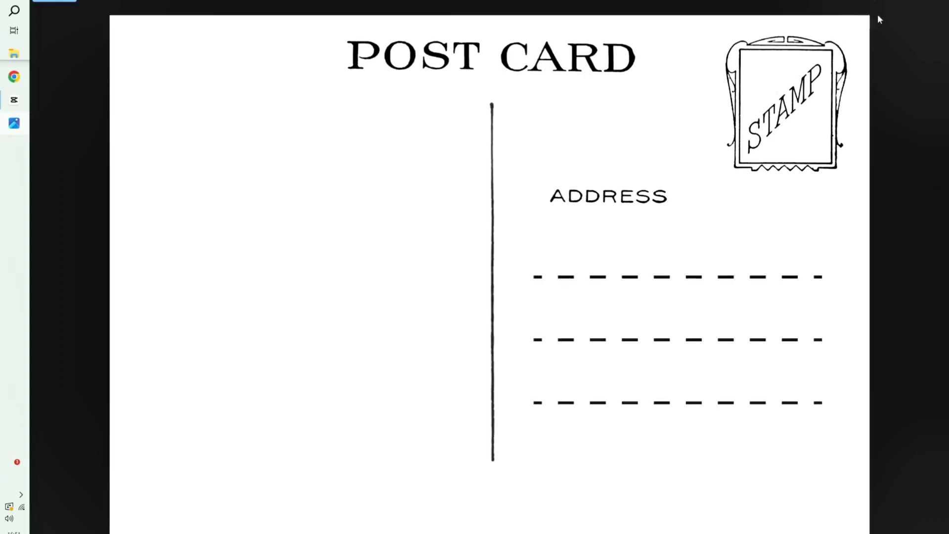
click(937, 2)
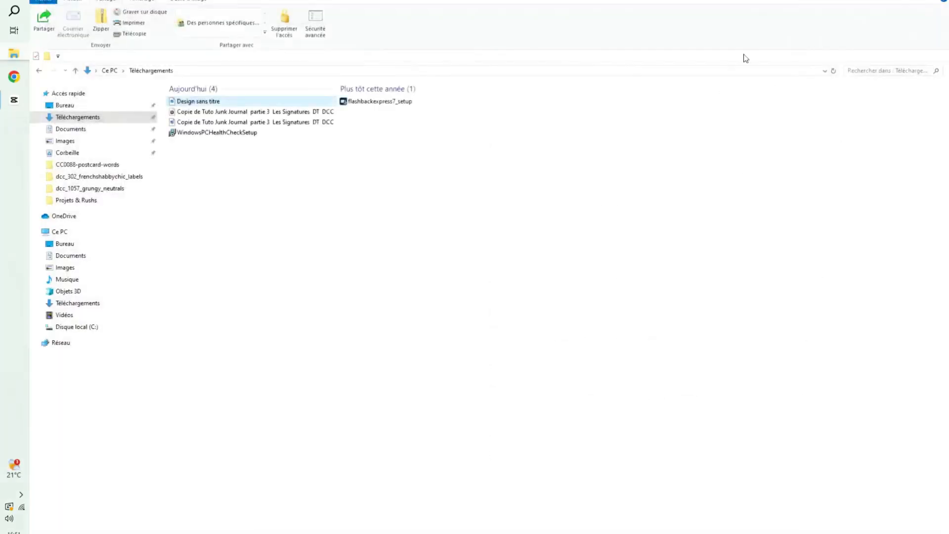
Open the print settings for the Design sans titre image and try the 13 x 18 cm (2) layout.
right_click(229, 101)
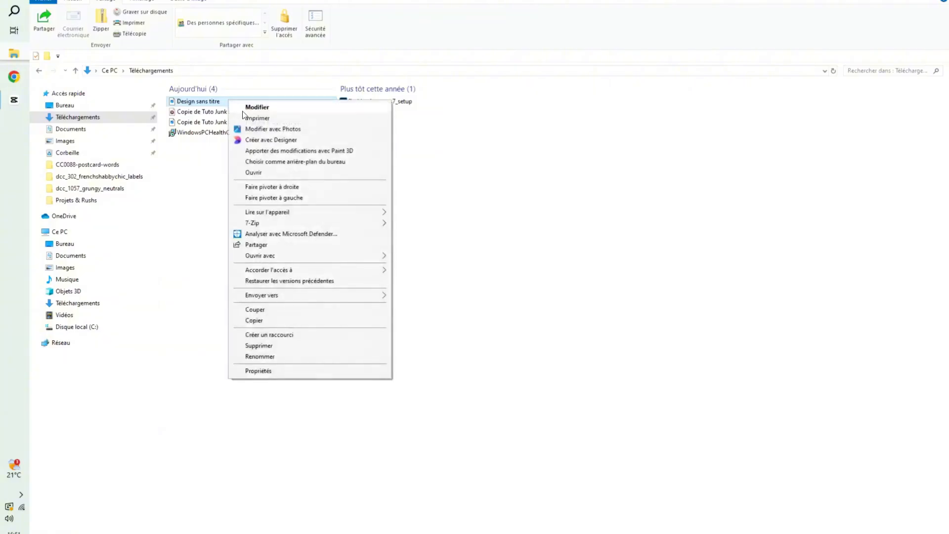
click(255, 120)
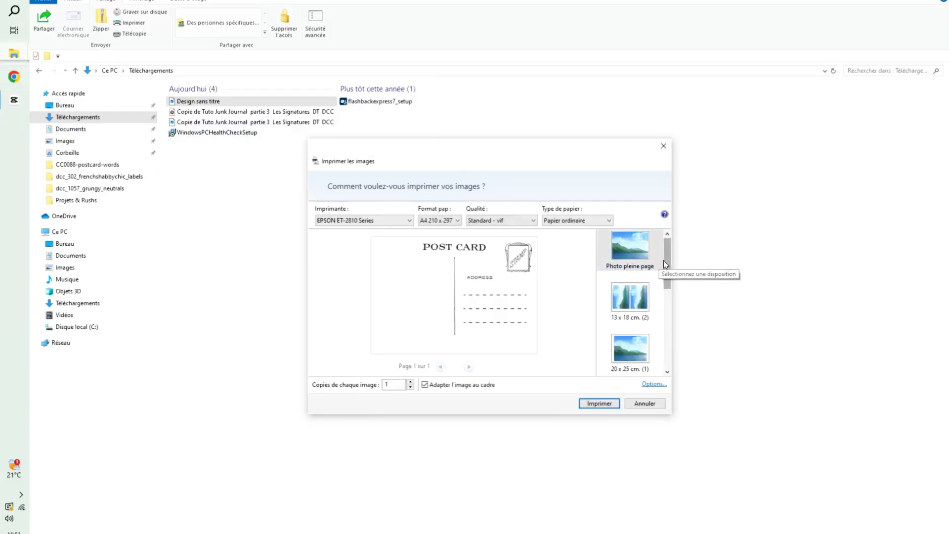
drag(670, 260, 665, 318)
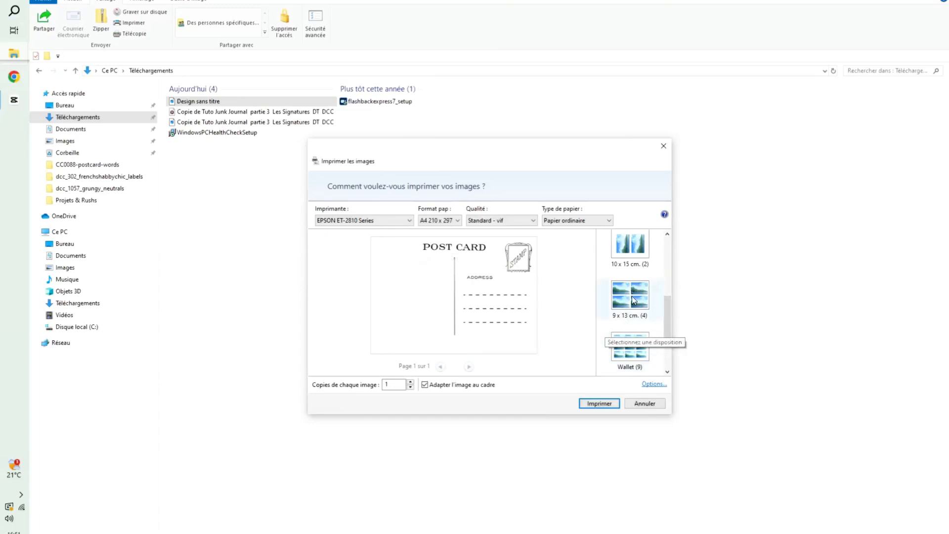
scroll(645, 284, up, 3)
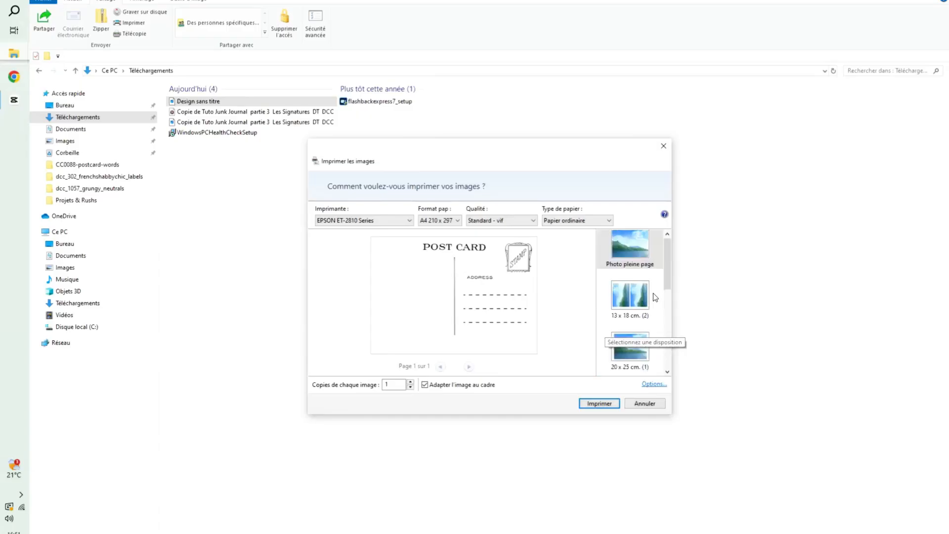
click(631, 298)
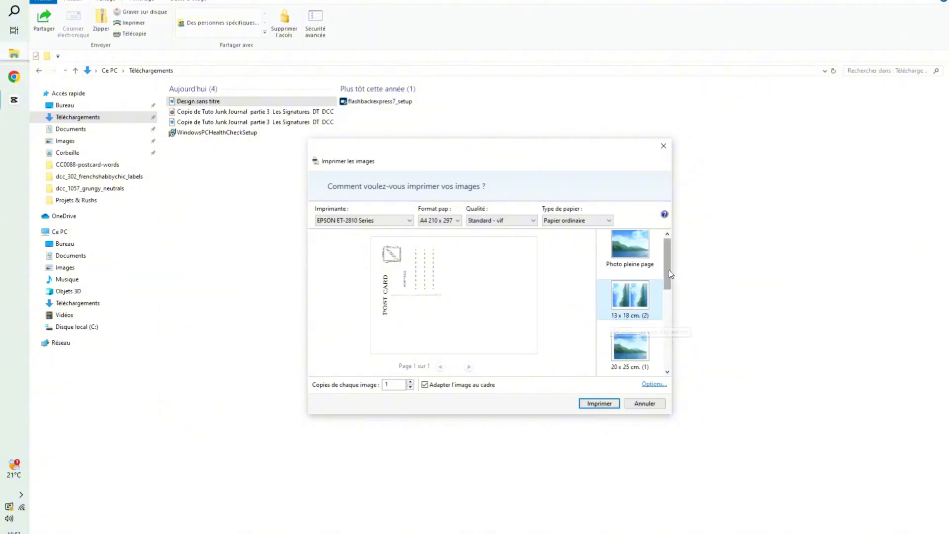
Choose the 9 x 13 cm (4) layout with 4 copies of the postcard, and toggle fitting the image to the frame off and on again.
drag(668, 268, 665, 321)
click(632, 322)
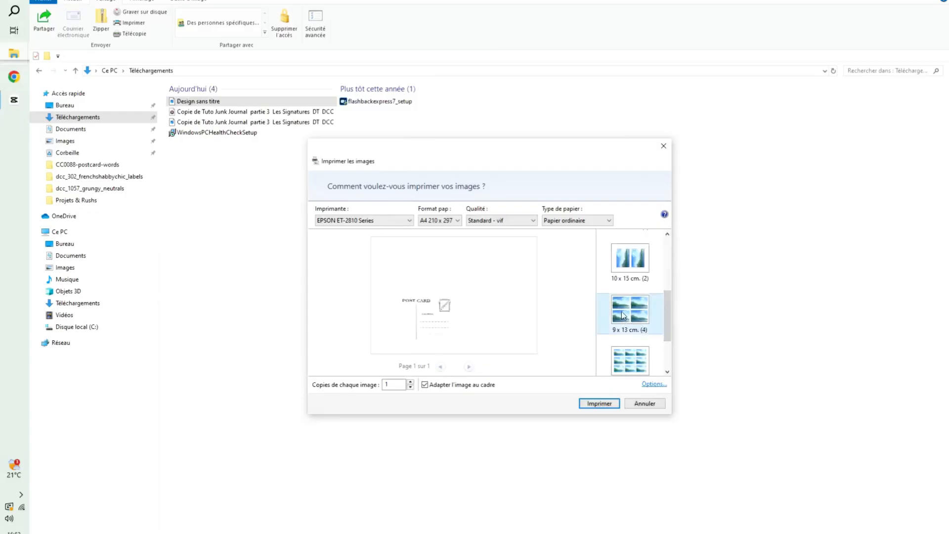
click(410, 382)
click(410, 382)
click(410, 383)
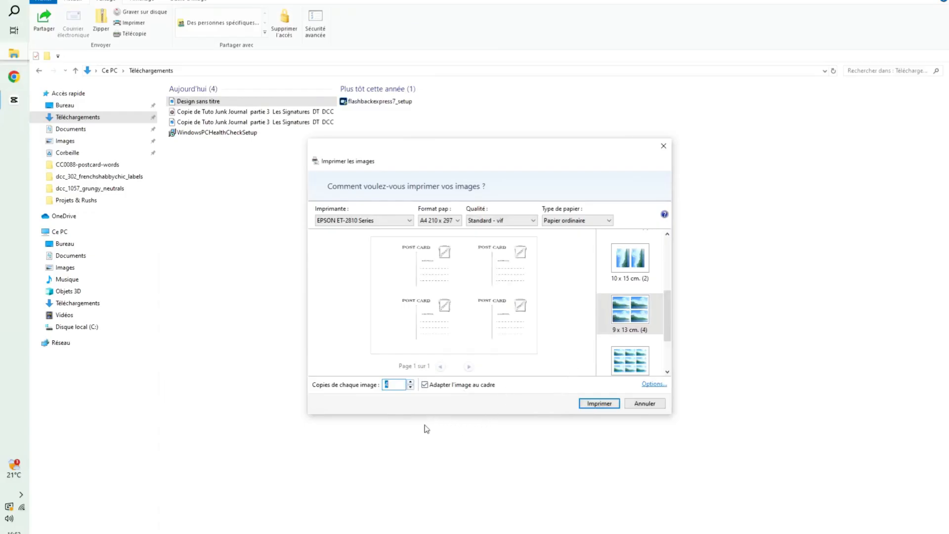
click(424, 387)
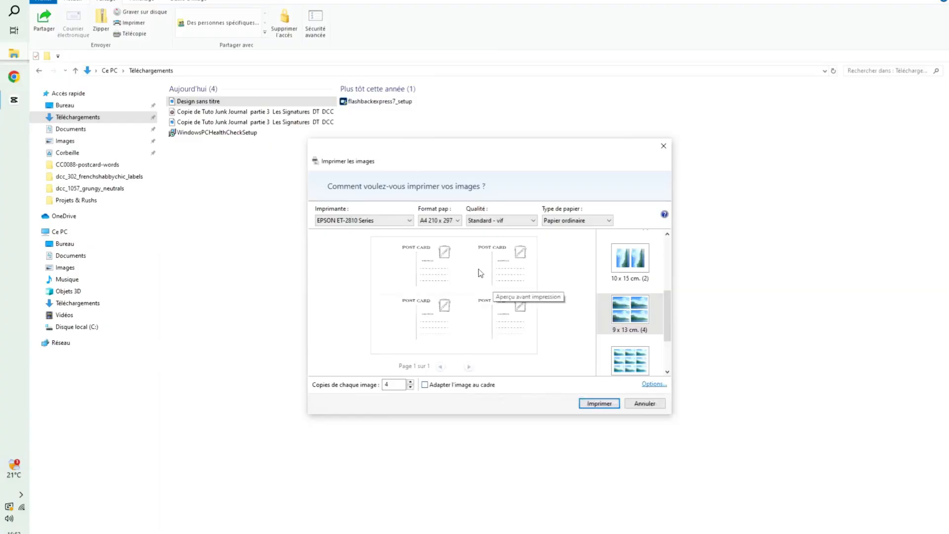
click(424, 385)
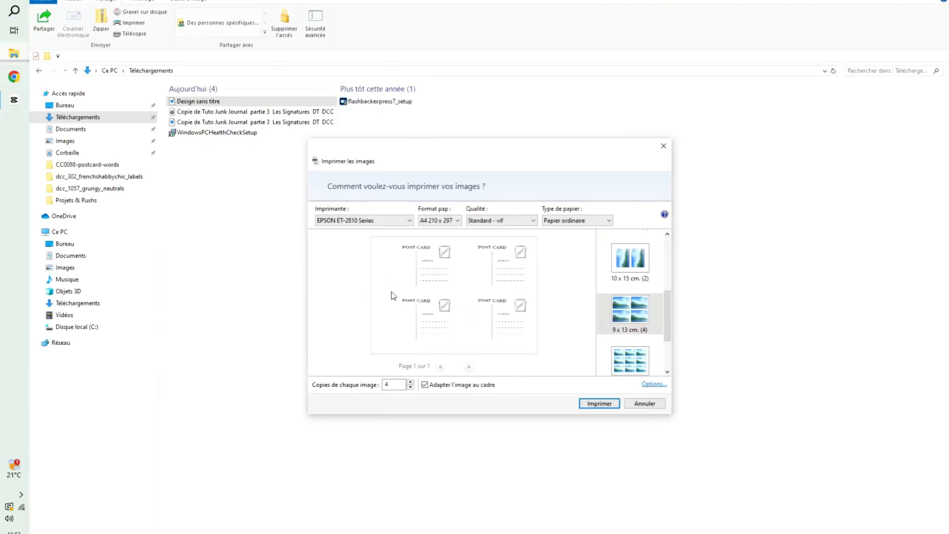
Open the dcc_1057_grungy_neutrals folder and show its images as very large icons.
click(78, 189)
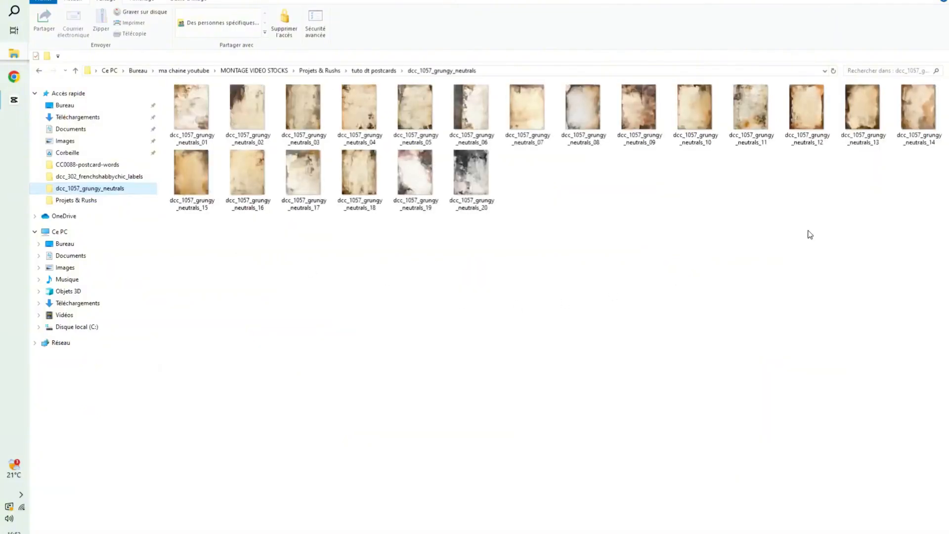
click(145, 2)
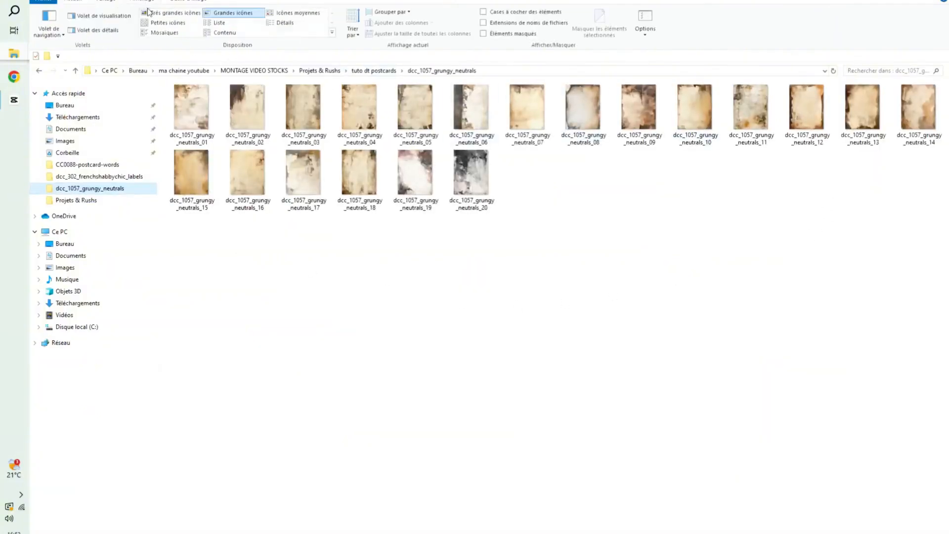
click(152, 13)
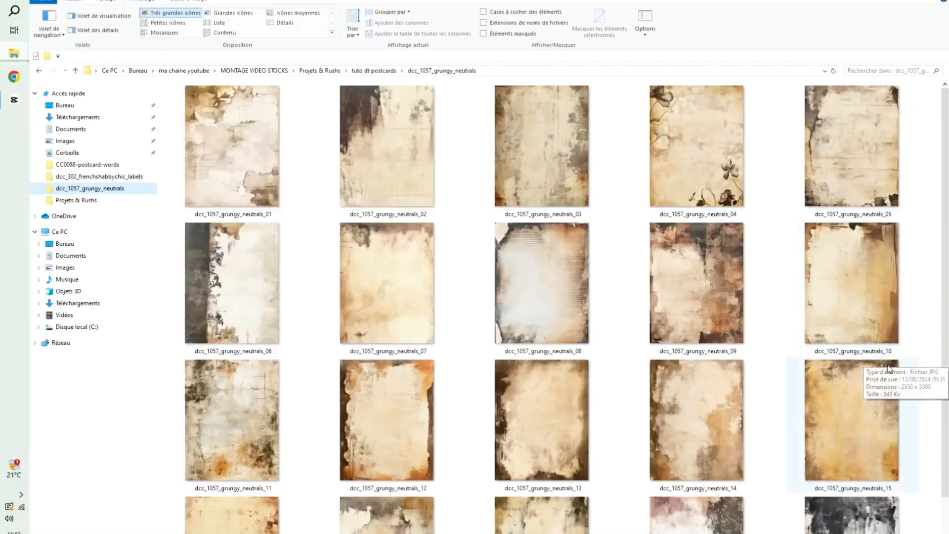
Inspect the dcc_1057_grungy_neutrals_16 background enlarged in the image viewer and close it.
scroll(925, 346, down, 1)
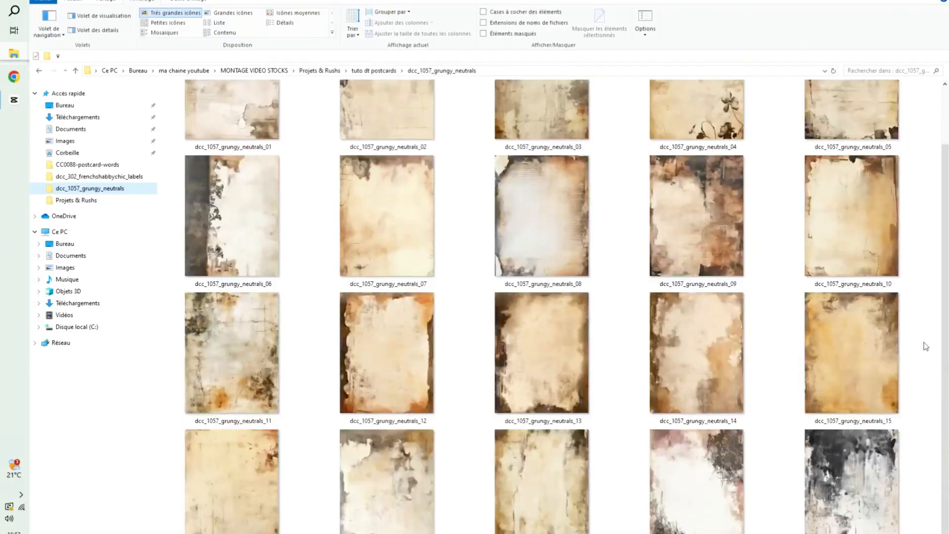
double_click(218, 491)
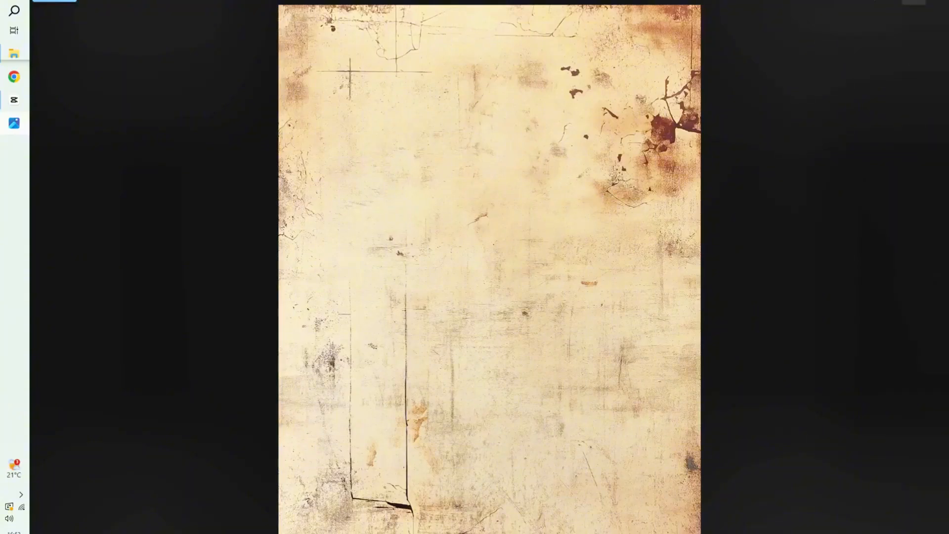
click(937, 2)
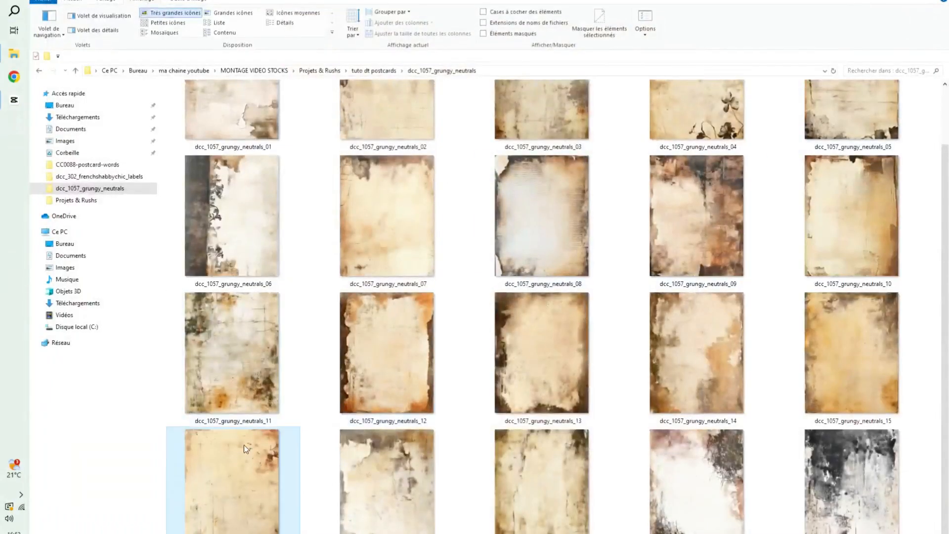
Open the print settings for the dcc_1057_grungy_neutrals_16 image and try the 9 x 13 cm (4) layout with 4 copies.
right_click(240, 460)
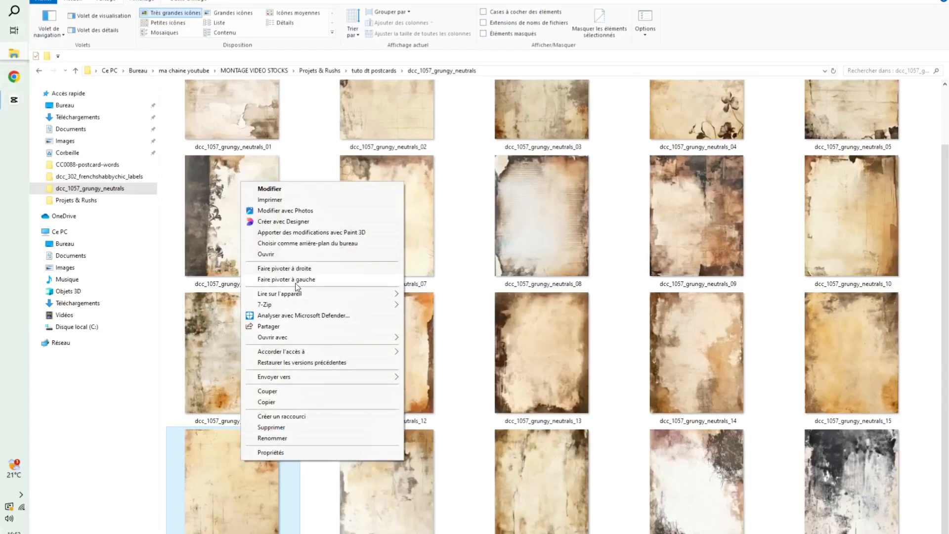
click(303, 199)
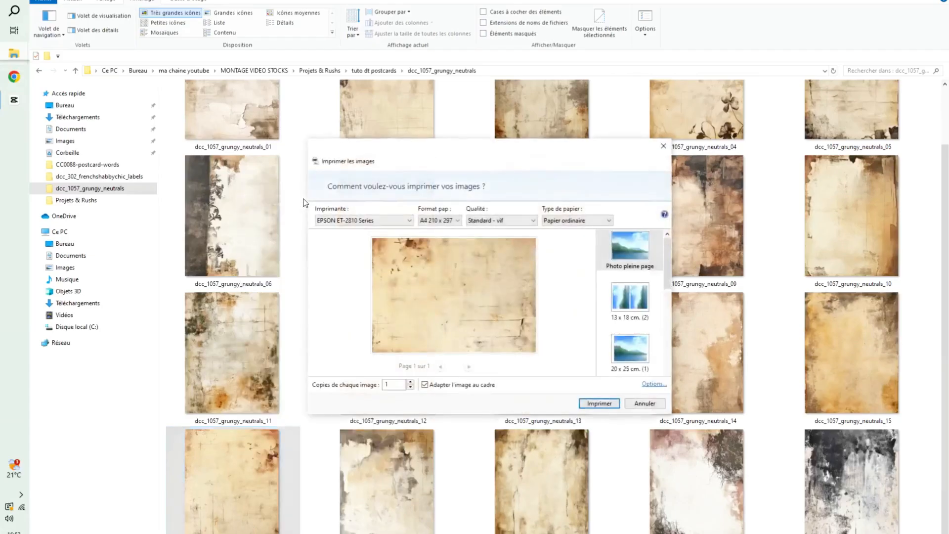
scroll(624, 280, down, 3)
click(627, 288)
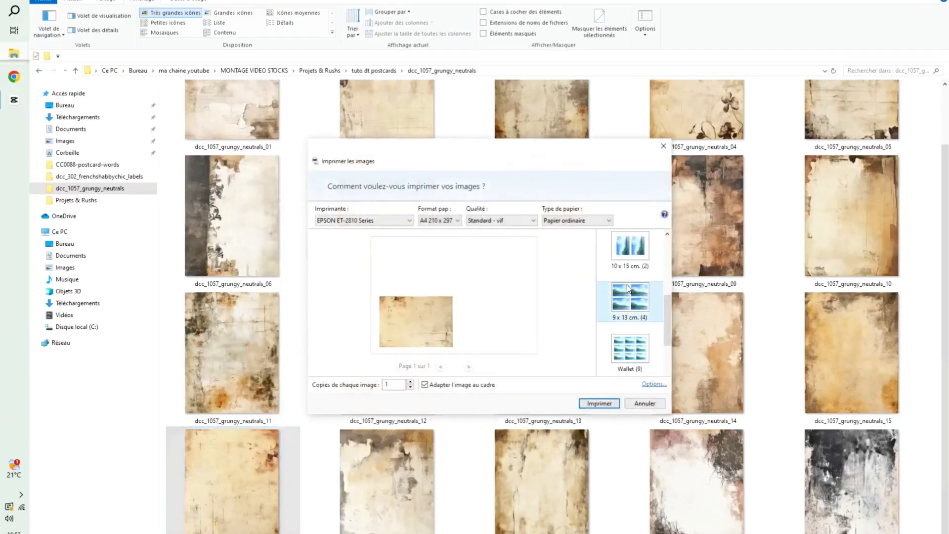
click(411, 381)
click(411, 382)
click(411, 381)
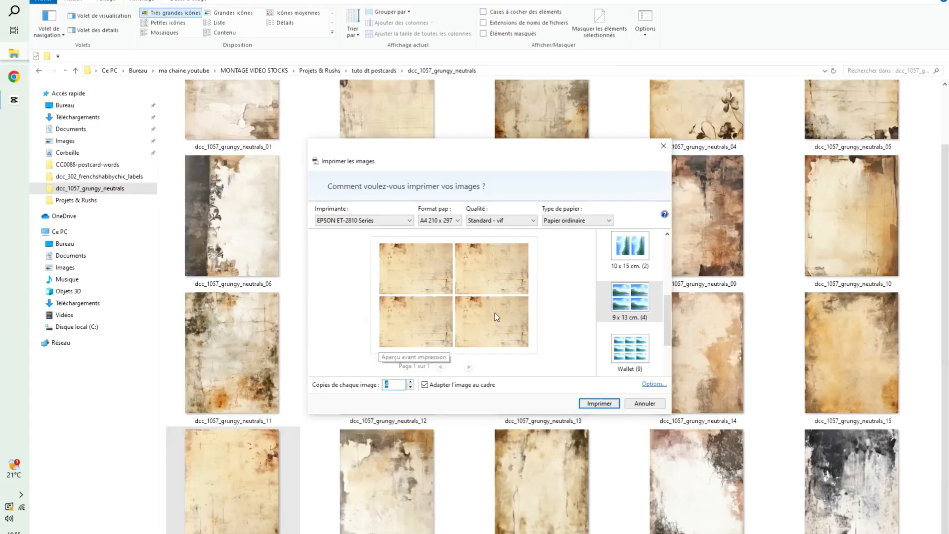
Set the background image to 1 copy and choose the Photo pleine page layout.
click(399, 389)
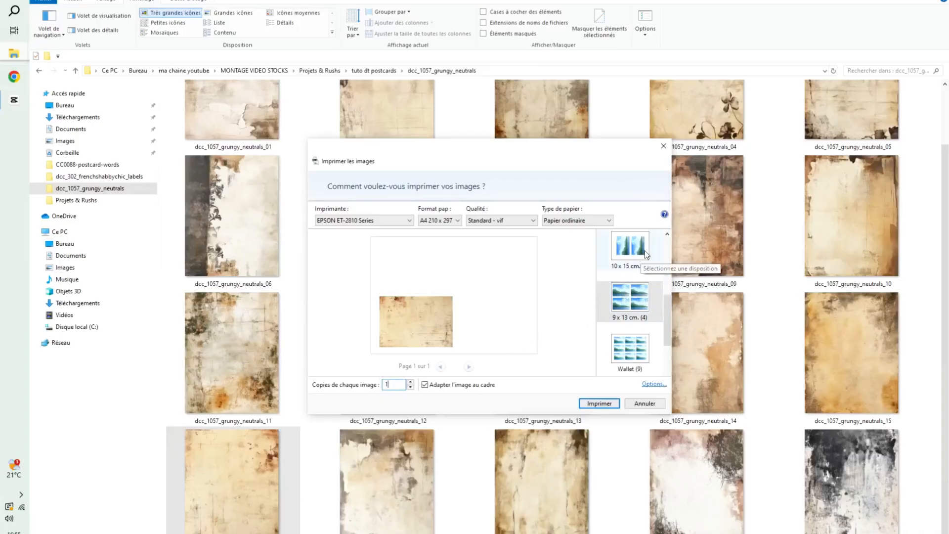
click(666, 242)
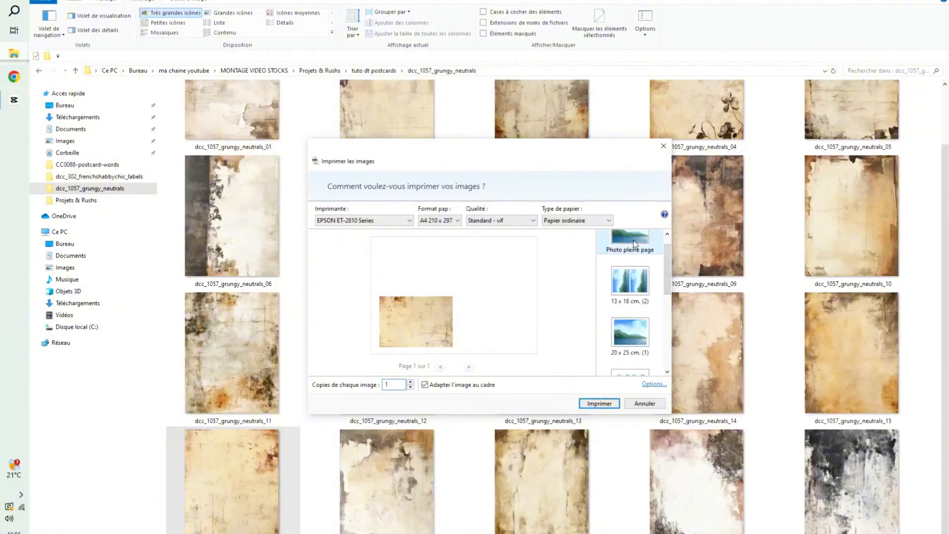
click(633, 240)
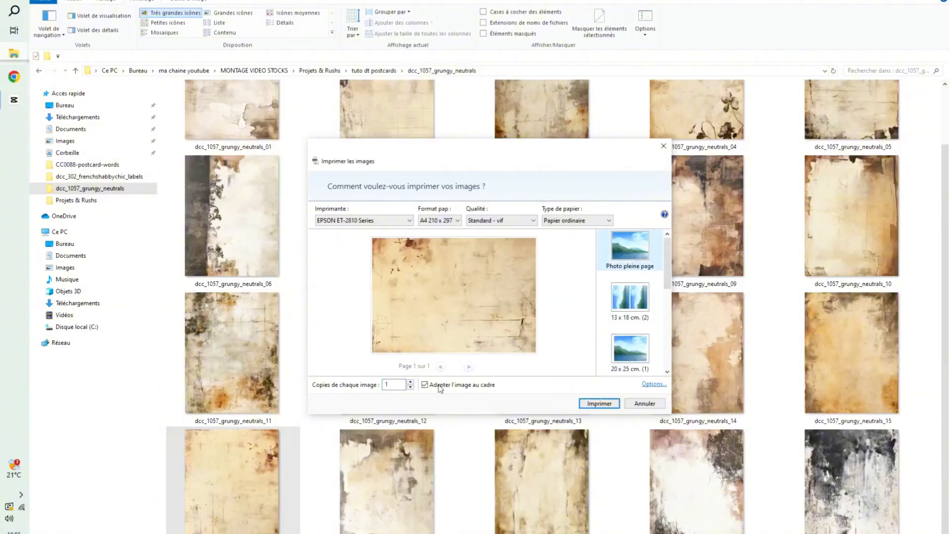